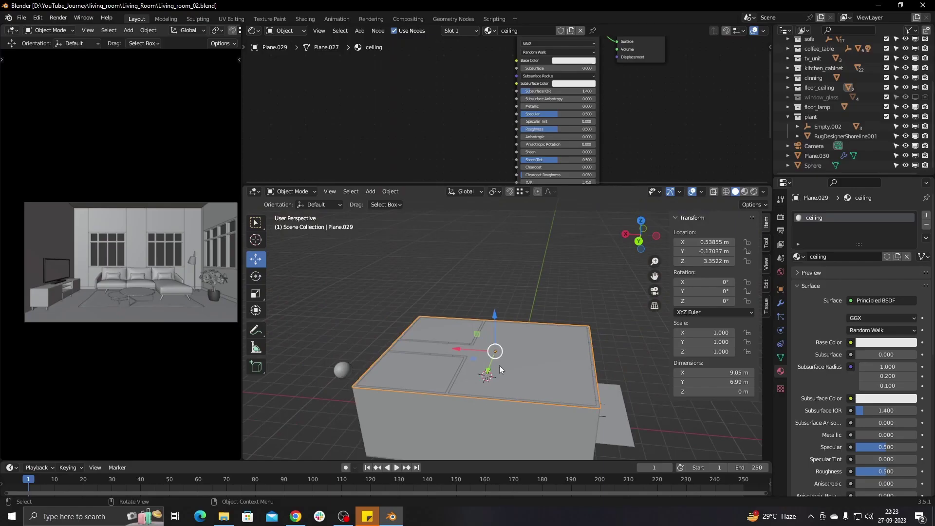
# Step: Orbit the viewport upward to see more of the living-room building's roof
pyautogui.moveTo(499, 365)
pyautogui.mouseDown(button='middle')
pyautogui.moveTo(501, 312)
pyautogui.moveTo(524, 254)
pyautogui.mouseUp(button='middle')
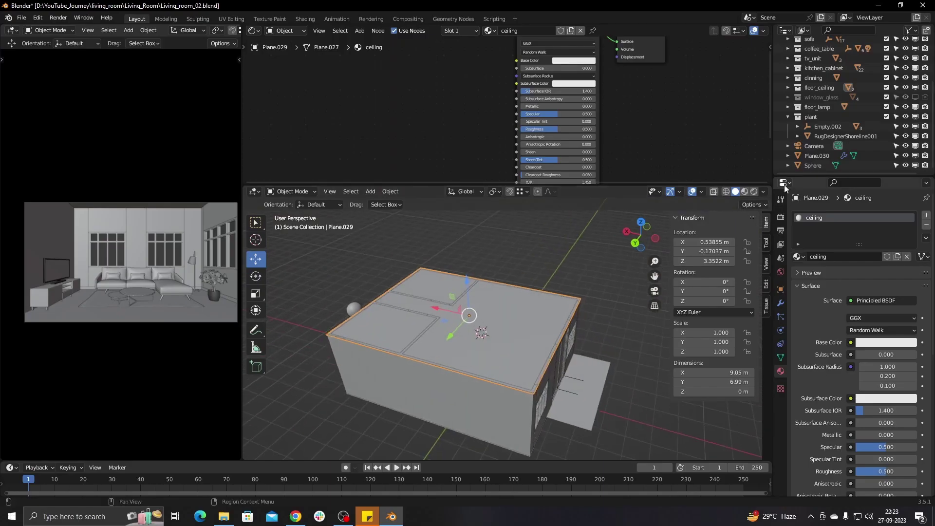
# Step: Hide the ceiling plane, then duplicate the existing camera and slide the copy along Y
pyautogui.press('KP_Decimal')
pyautogui.click(905, 103)
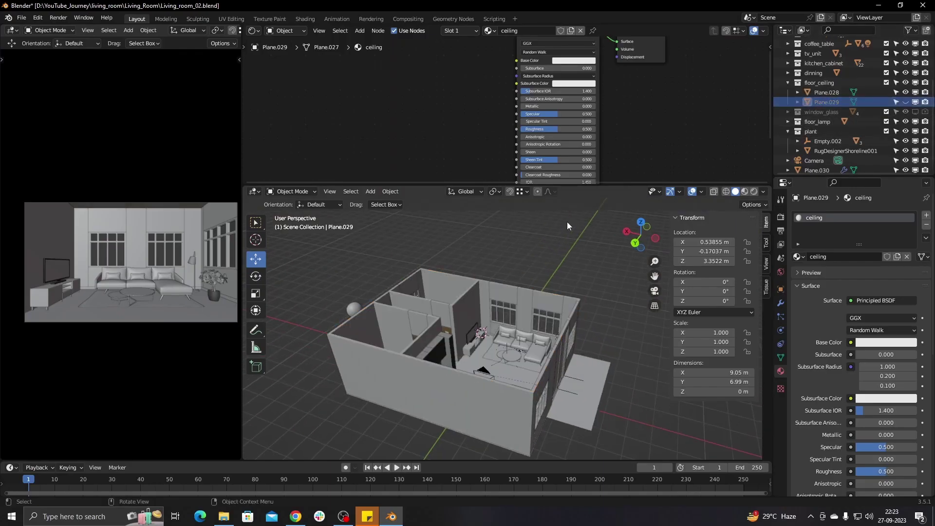
pyautogui.moveTo(567, 221)
pyautogui.mouseDown(button='middle')
pyautogui.moveTo(458, 360)
pyautogui.moveTo(476, 364)
pyautogui.moveTo(475, 328)
pyautogui.moveTo(436, 327)
pyautogui.moveTo(510, 322)
pyautogui.moveTo(560, 358)
pyautogui.mouseUp(button='middle')
pyautogui.click(523, 329)
pyautogui.hotkey('shift', 'd')
pyautogui.press('y')
pyautogui.click(578, 343)
# Step: Turn the new camera 180° around Z and make it the active camera
pyautogui.press('r')
pyautogui.press('z')
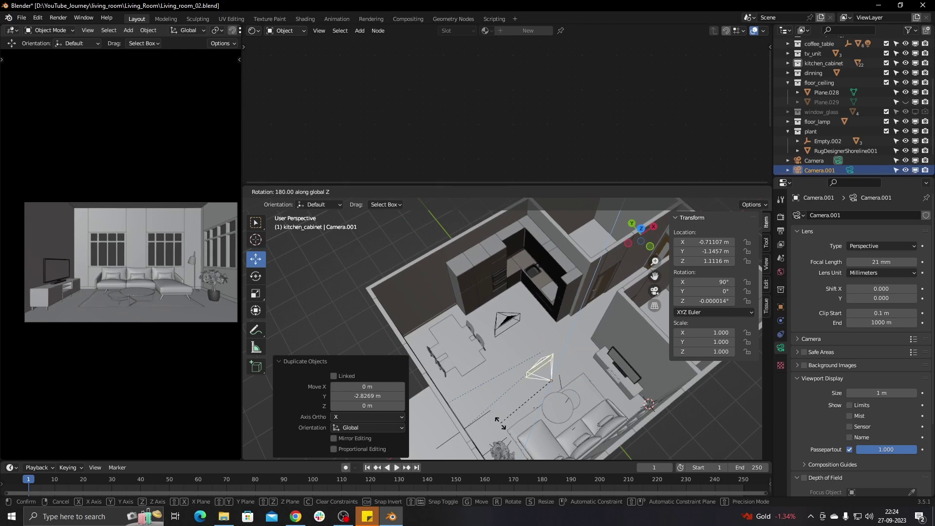
pyautogui.click(501, 423)
pyautogui.moveTo(500, 423)
pyautogui.mouseDown(button='middle')
pyautogui.moveTo(494, 349)
pyautogui.moveTo(507, 363)
pyautogui.mouseUp(button='middle')
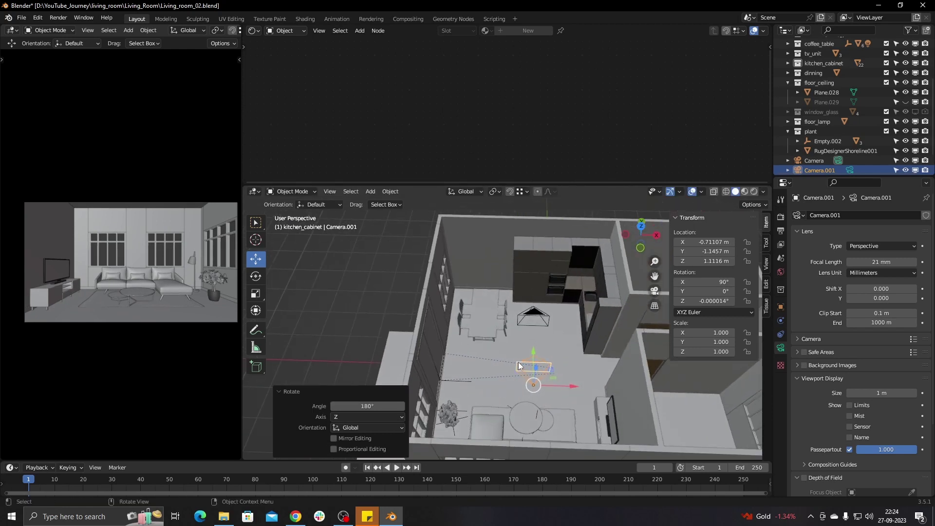
pyautogui.rightClick(150, 247)
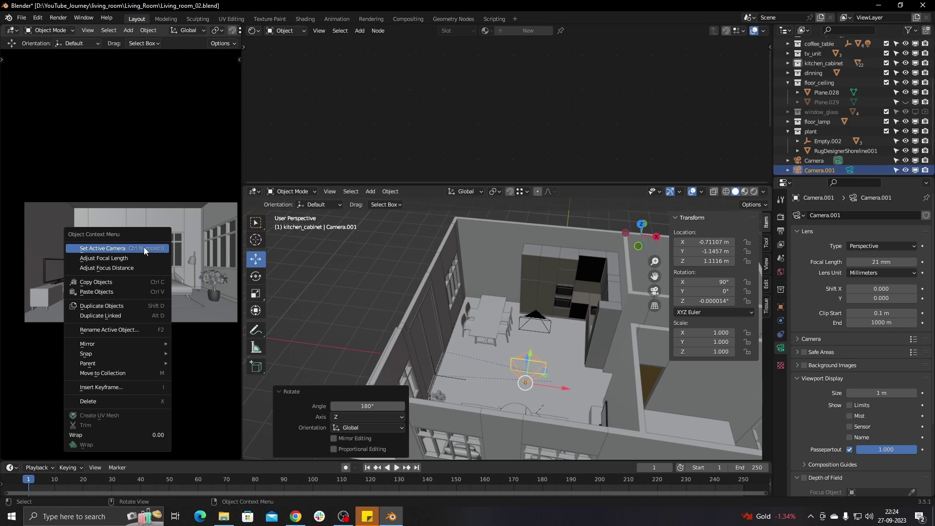
pyautogui.click(98, 246)
pyautogui.moveTo(487, 321)
pyautogui.mouseDown(button='middle')
pyautogui.moveTo(572, 318)
pyautogui.moveTo(577, 352)
pyautogui.mouseUp(button='middle')
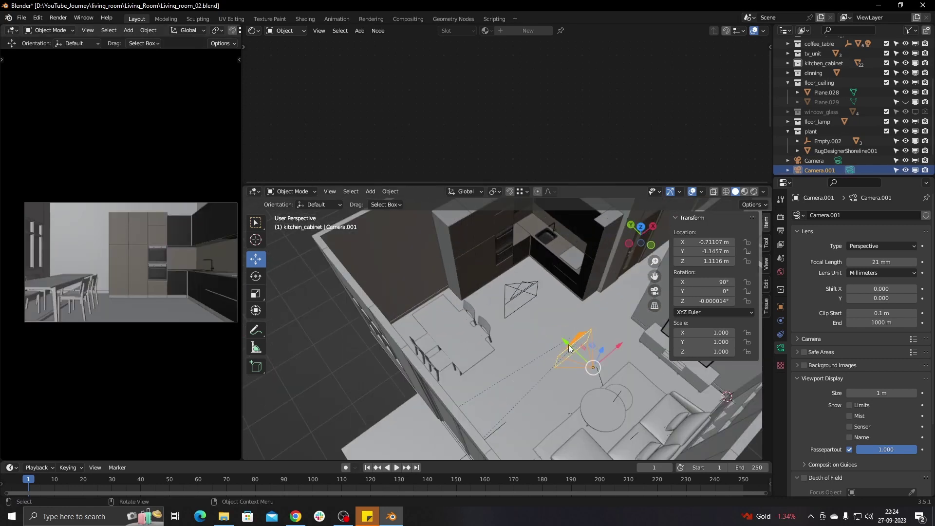
pyautogui.press('g')
pyautogui.press('Escape')
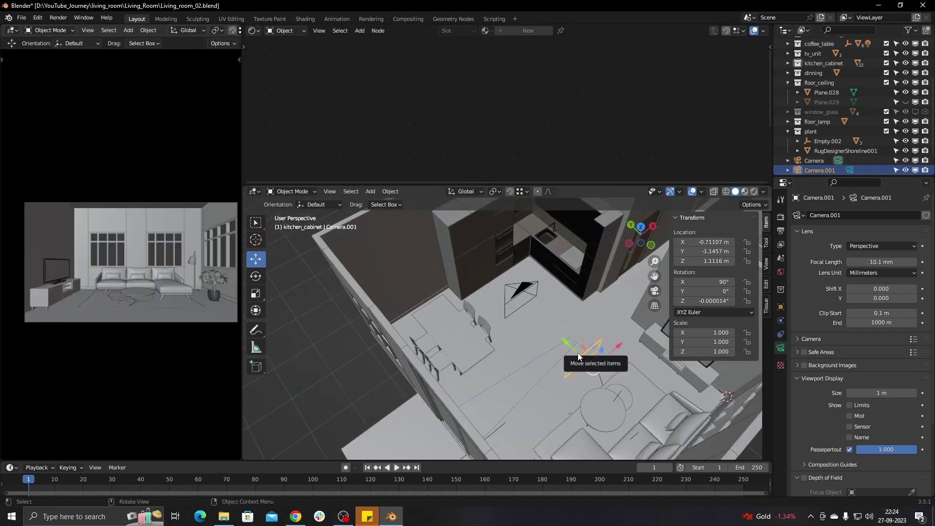
pyautogui.rightClick(151, 265)
pyautogui.click(151, 265)
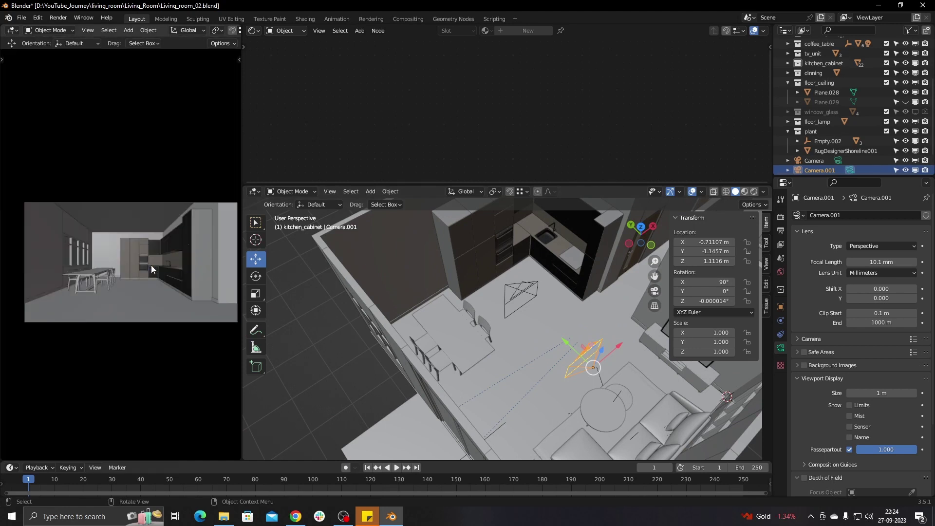
# Step: Set the new camera's focal length to 20.1 mm and nudge it along Y, Z and X
pyautogui.moveTo(882, 261); pyautogui.dragTo(902, 262)
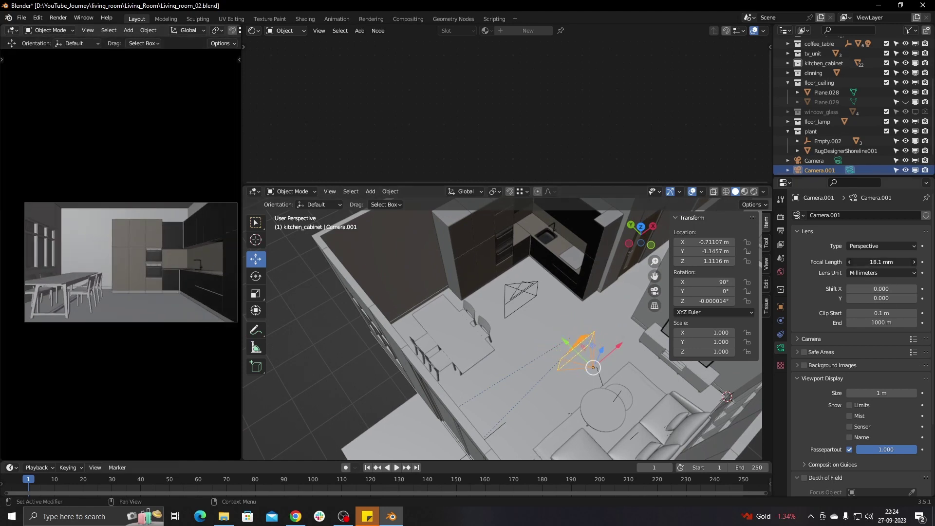
pyautogui.moveTo(882, 262)
pyautogui.mouseDown()
pyautogui.moveTo(892, 261)
pyautogui.moveTo(875, 269)
pyautogui.mouseUp()
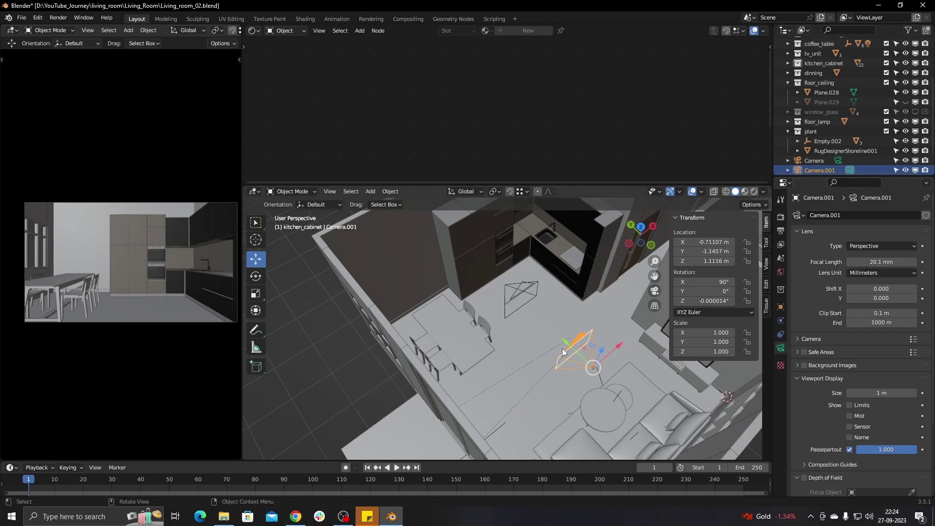
pyautogui.moveTo(563, 349); pyautogui.dragTo(551, 350, button='middle')
pyautogui.moveTo(565, 334); pyautogui.dragTo(602, 358)
pyautogui.moveTo(602, 358); pyautogui.dragTo(656, 350, button='middle')
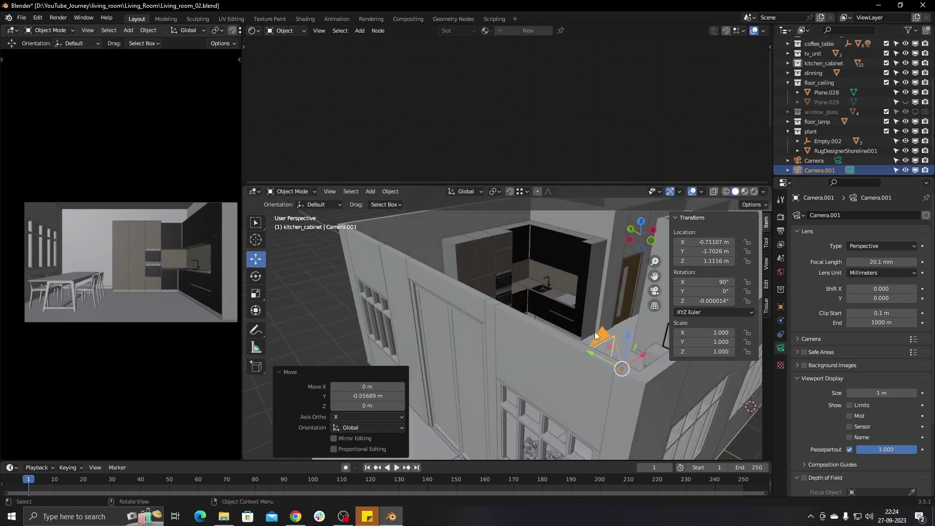
pyautogui.moveTo(656, 349); pyautogui.dragTo(655, 343)
pyautogui.moveTo(655, 342); pyautogui.dragTo(642, 401, button='middle')
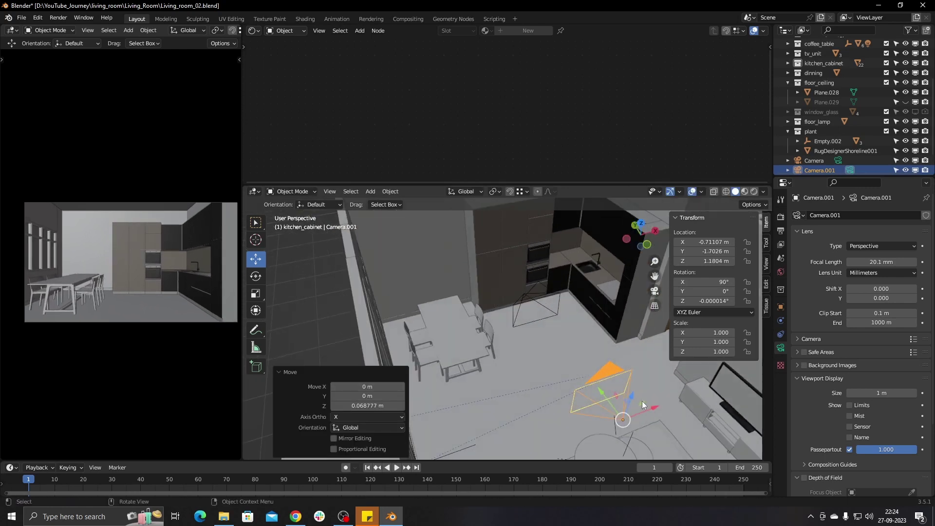
pyautogui.moveTo(642, 401); pyautogui.dragTo(638, 409)
# Step: Unhide the ceiling and enlarge the camera view area, fitting the camera frame to it
pyautogui.moveTo(483, 362); pyautogui.dragTo(528, 366, button='middle')
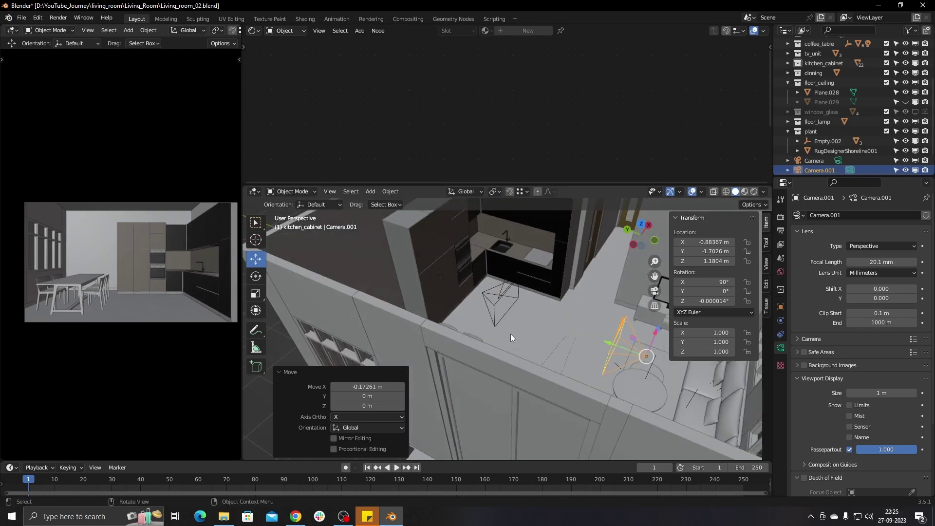
pyautogui.moveTo(511, 334)
pyautogui.mouseDown(button='middle')
pyautogui.moveTo(528, 342)
pyautogui.moveTo(507, 334)
pyautogui.moveTo(466, 248)
pyautogui.mouseUp(button='middle')
pyautogui.click(493, 331)
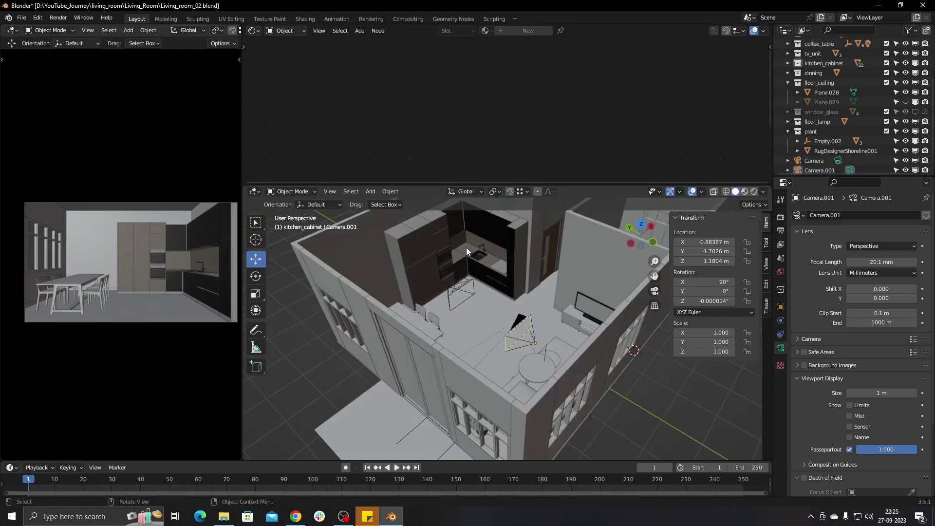
pyautogui.click(905, 102)
pyautogui.moveTo(242, 177)
pyautogui.mouseDown()
pyautogui.moveTo(408, 219)
pyautogui.moveTo(532, 224)
pyautogui.mouseUp()
pyautogui.press('Home')
# Step: Preview Camera.001 in rendered shading, then return to solid and enlarge the main 3D view
pyautogui.press('z')
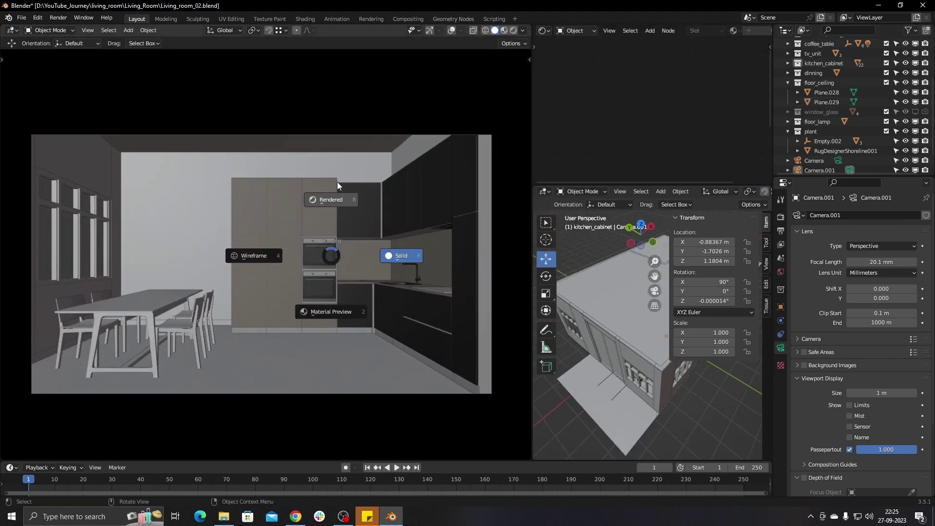
pyautogui.click(337, 182)
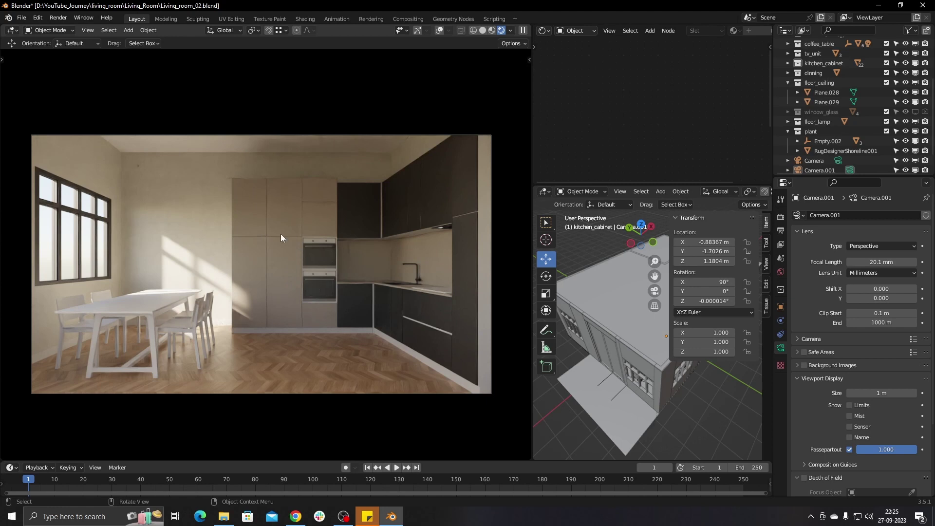
pyautogui.press('z')
pyautogui.moveTo(532, 306); pyautogui.dragTo(275, 302)
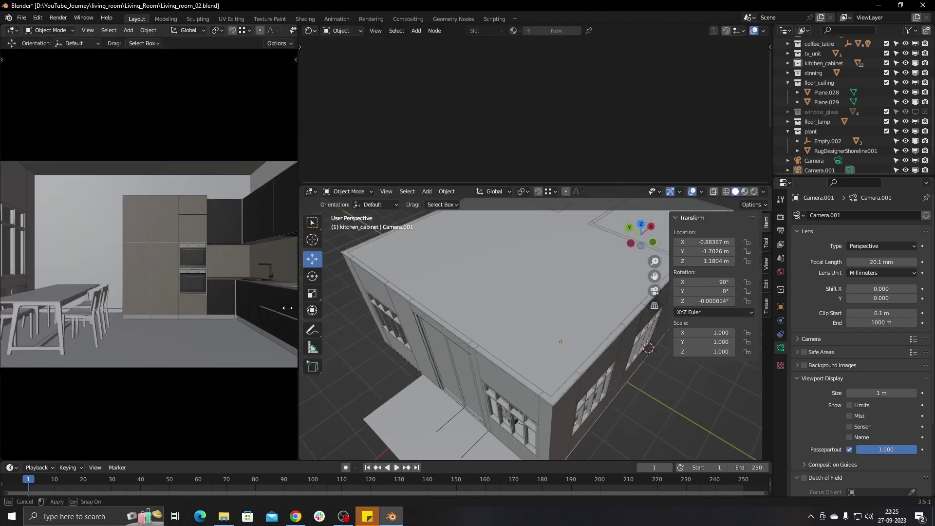
pyautogui.moveTo(454, 185); pyautogui.dragTo(446, 88)
pyautogui.moveTo(446, 122); pyautogui.dragTo(422, 209, button='middle')
# Step: Open Poliigon's White Oak Wood Veneer Texture page and expand its Selected Maps (7) list
pyautogui.press('n')
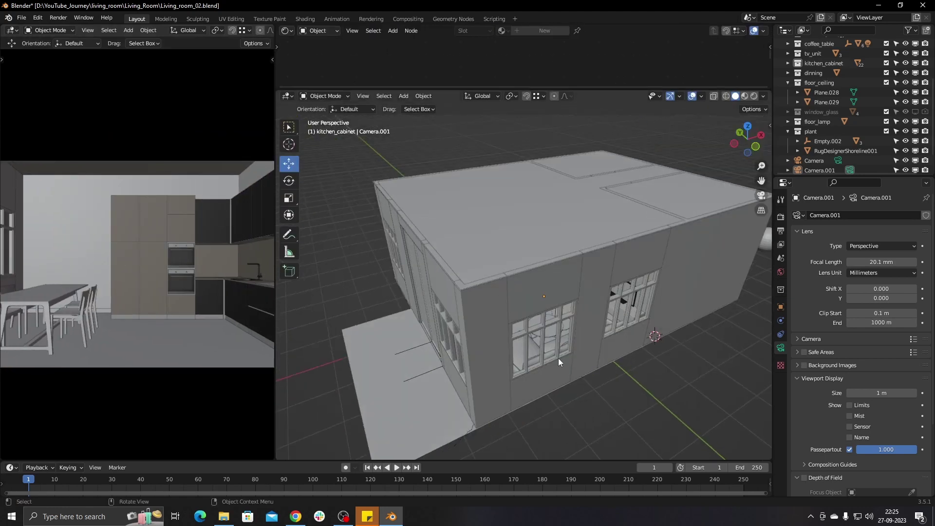
pyautogui.click(292, 514)
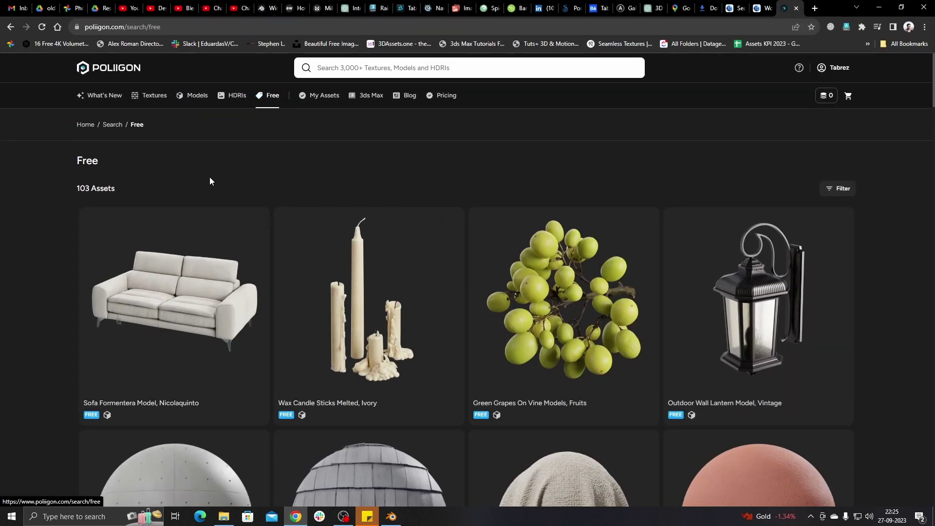
pyautogui.scroll(-10, 209, 181)
pyautogui.scroll(-3, 227, 400)
pyautogui.click(173, 291)
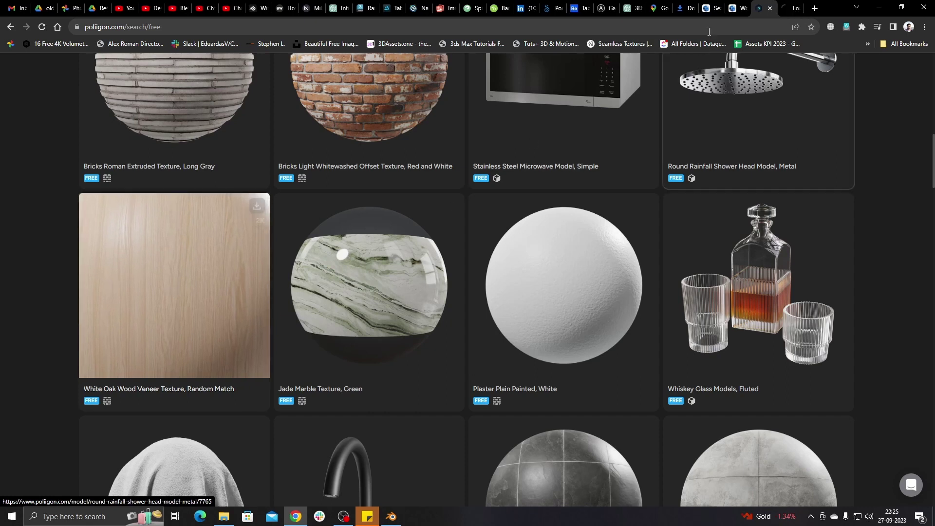
pyautogui.scroll(-1, 284, 263)
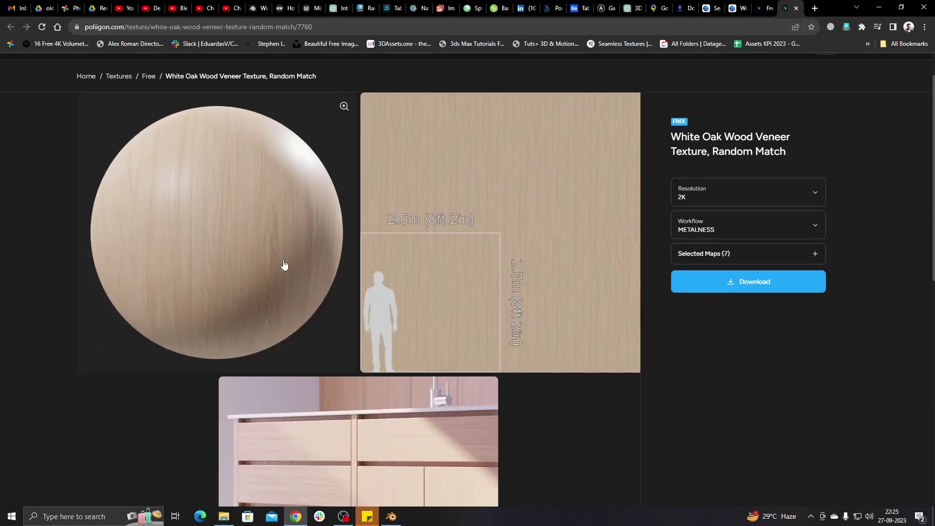
pyautogui.click(802, 253)
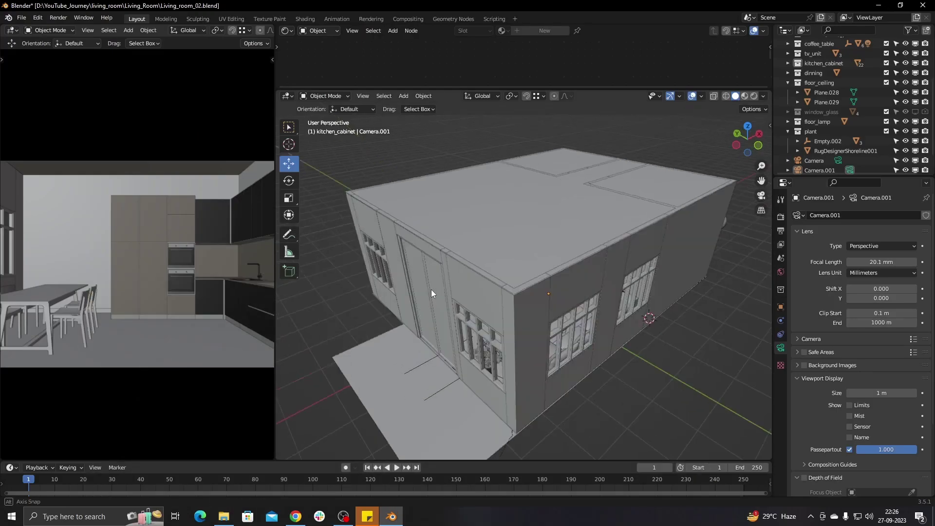
# Step: Hide the ceiling, select the whole kitchen_cabinet group and isolate it in local view
pyautogui.press('h')
pyautogui.moveTo(487, 273)
pyautogui.mouseDown(button='middle')
pyautogui.moveTo(337, 276)
pyautogui.moveTo(410, 265)
pyautogui.moveTo(417, 250)
pyautogui.moveTo(487, 229)
pyautogui.mouseUp(button='middle')
pyautogui.click(417, 249)
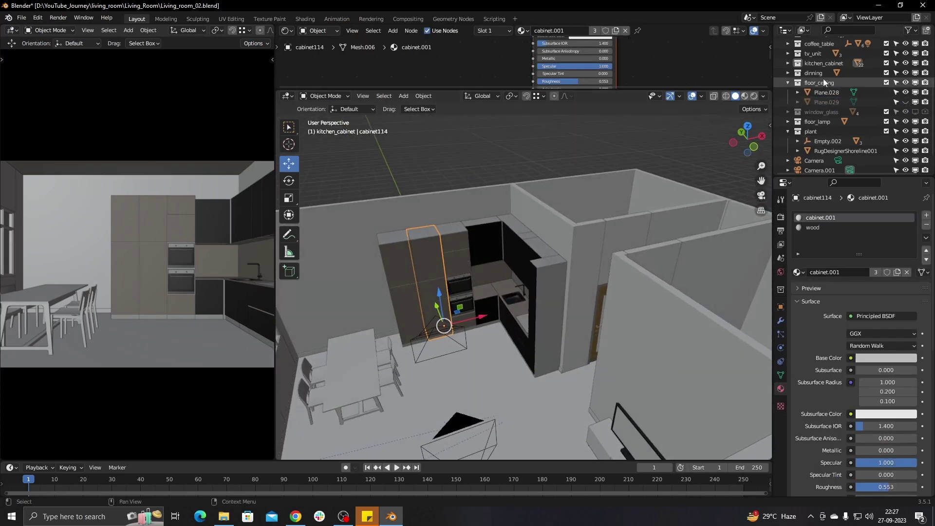
pyautogui.rightClick(808, 86)
pyautogui.click(753, 114)
pyautogui.press('KP_Divide')
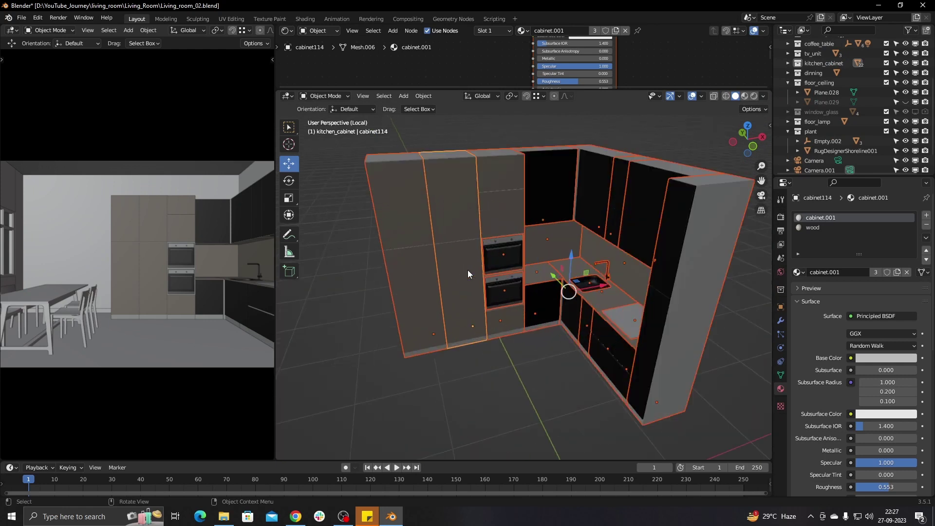
# Step: Select the tall cabinet that uses the wood material and enlarge the node editor
pyautogui.scroll(3, 545, 292)
pyautogui.scroll(2, 545, 315)
pyautogui.click(380, 302)
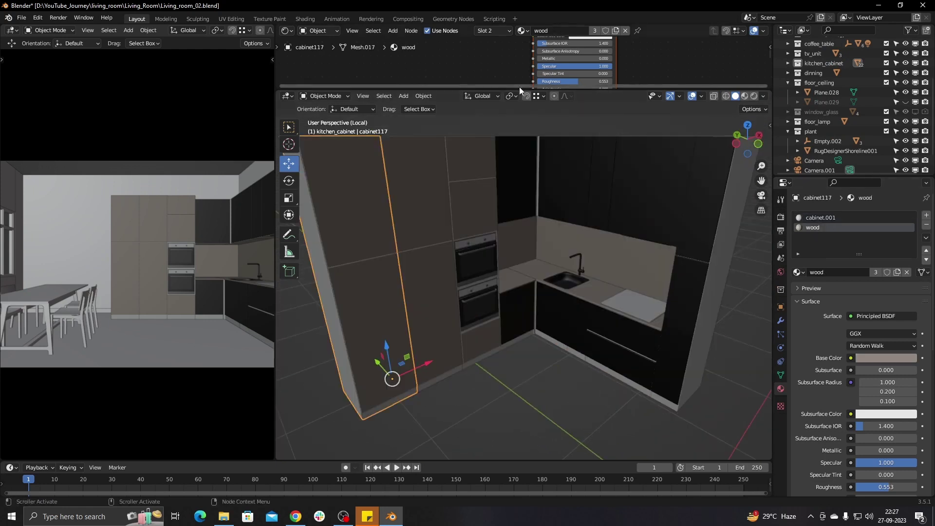
pyautogui.moveTo(511, 90); pyautogui.dragTo(511, 305)
pyautogui.scroll(-1, 442, 214)
pyautogui.scroll(-1, 468, 249)
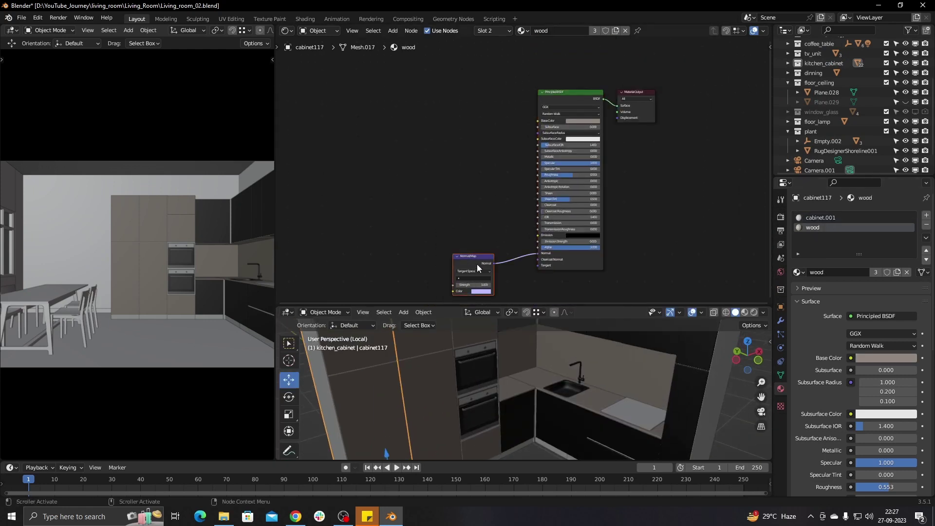
# Step: Build texture nodes from the pasted White Oak texture folder with Ctrl+Shift+T
pyautogui.hotkey('ctrl', 'shift', 't')
pyautogui.click(529, 130)
pyautogui.hotkey('ctrl', 'v')
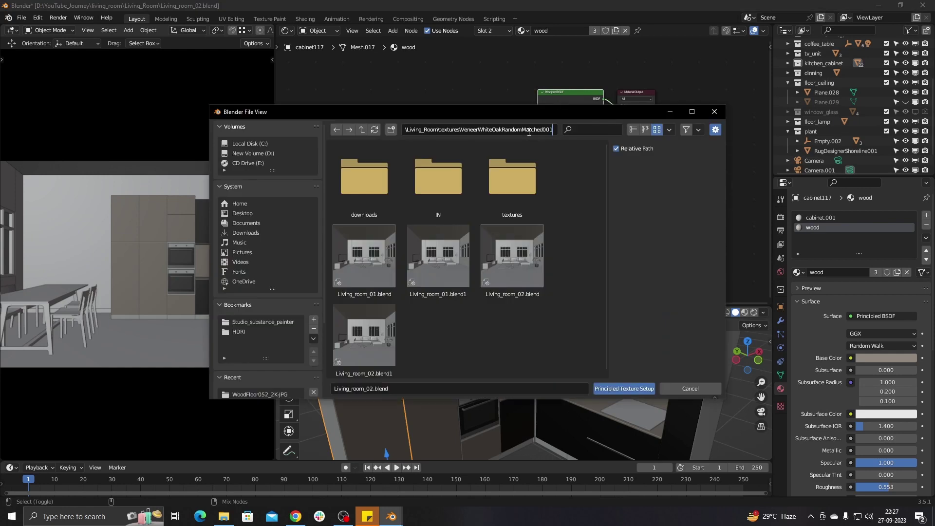
pyautogui.press('Return')
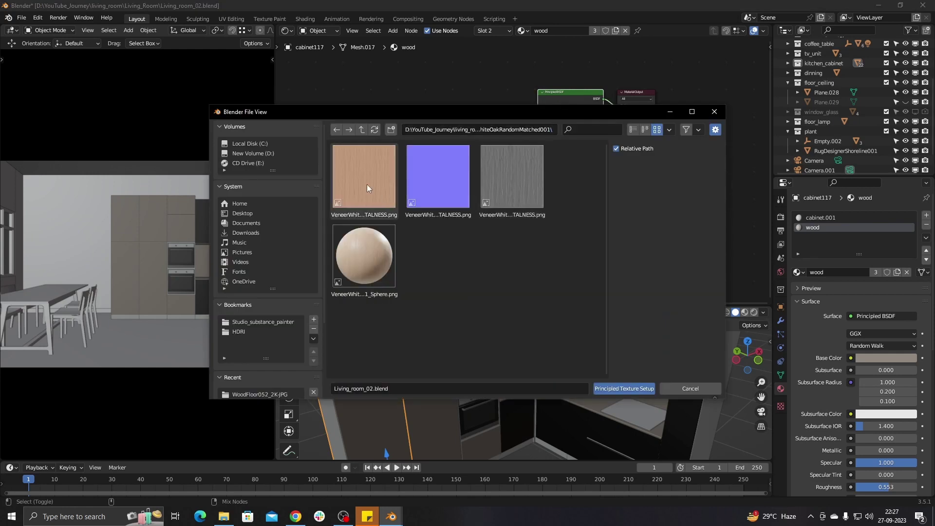
pyautogui.click(367, 184)
pyautogui.click(612, 388)
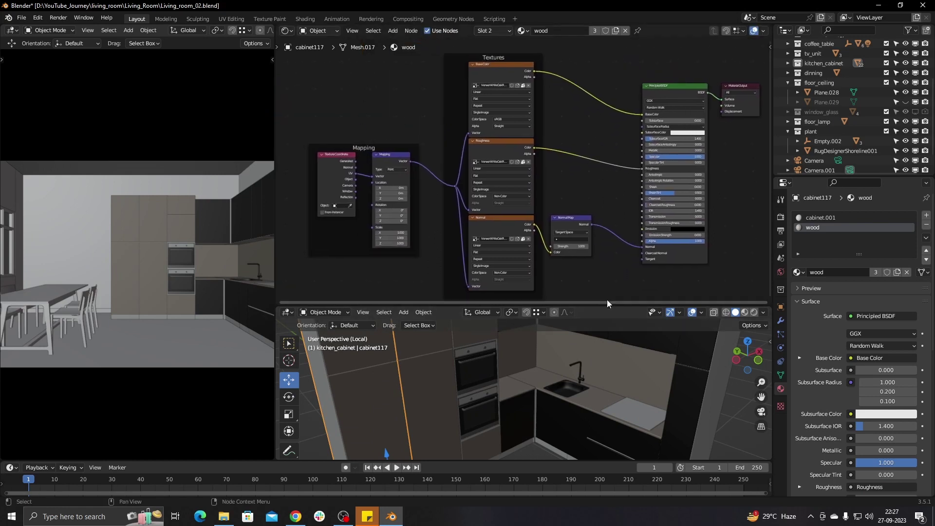
# Step: Switch to Material Preview shading and orbit in on the tall wood-grained cabinets
pyautogui.moveTo(599, 304); pyautogui.dragTo(606, 201)
pyautogui.scroll(-2, 115, 298)
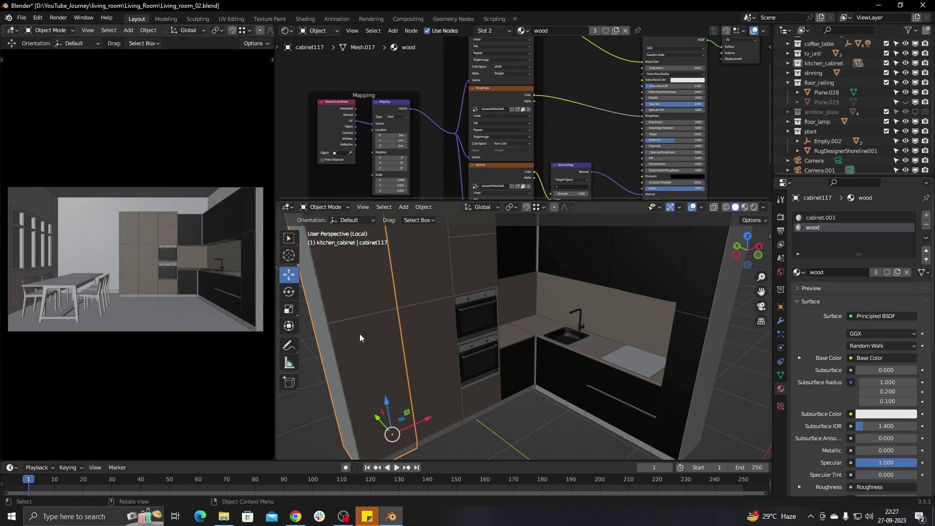
pyautogui.scroll(3, 360, 335)
pyautogui.press('z')
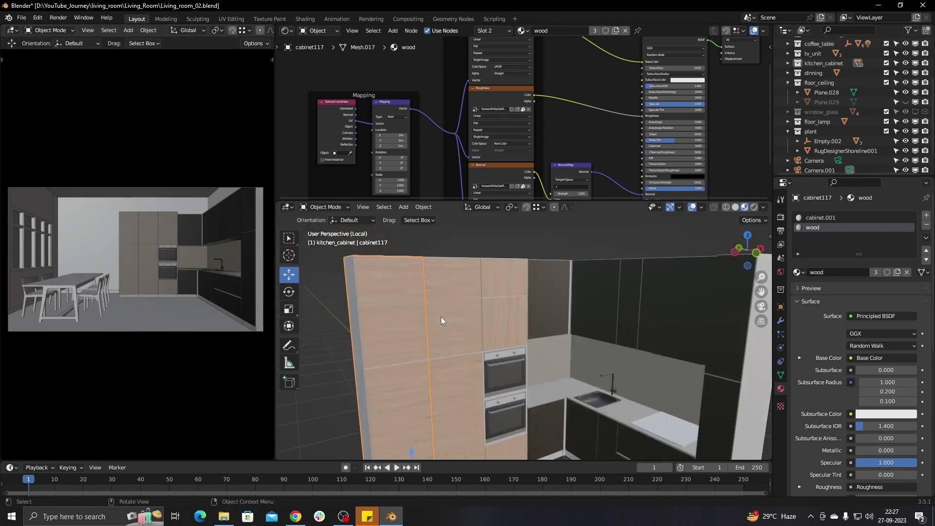
pyautogui.scroll(2, 455, 344)
pyautogui.moveTo(455, 343)
pyautogui.mouseDown(button='middle')
pyautogui.moveTo(460, 361)
pyautogui.moveTo(442, 346)
pyautogui.moveTo(444, 322)
pyautogui.mouseUp(button='middle')
pyautogui.scroll(-2, 443, 323)
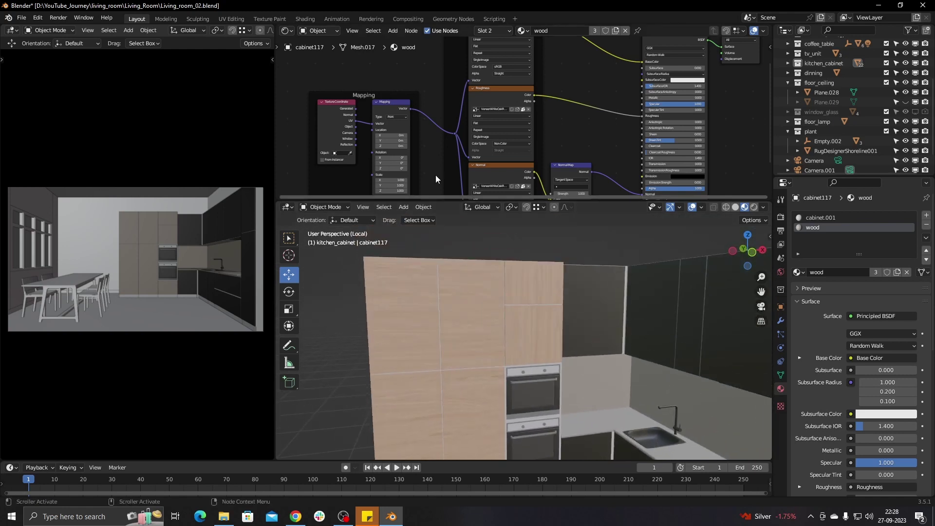
# Step: Edit cabinet114 with a UV Editor open and select its wood-material faces
pyautogui.click(441, 288)
pyautogui.press('Tab')
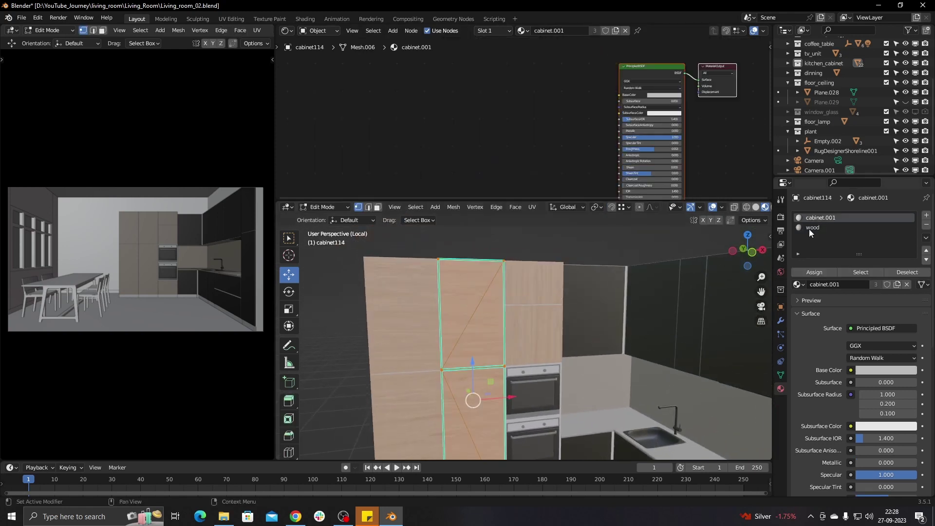
pyautogui.click(288, 30)
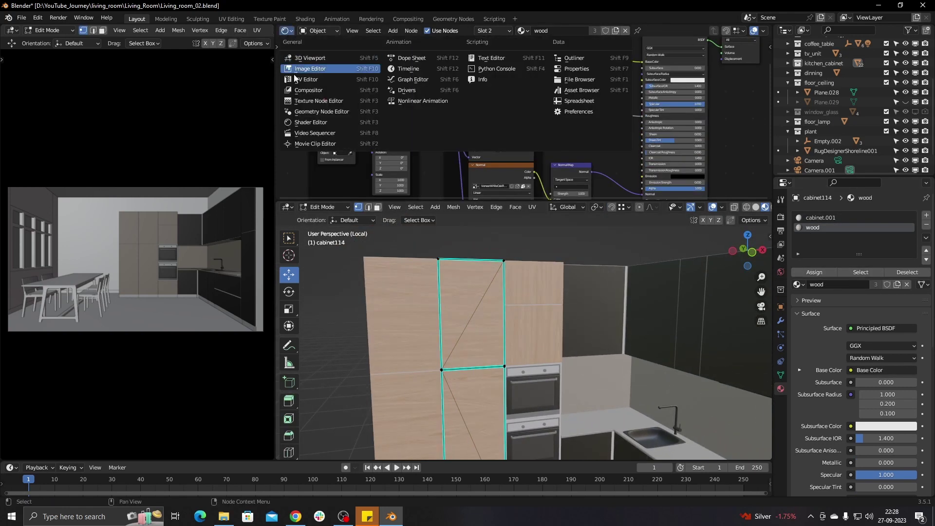
pyautogui.click(311, 80)
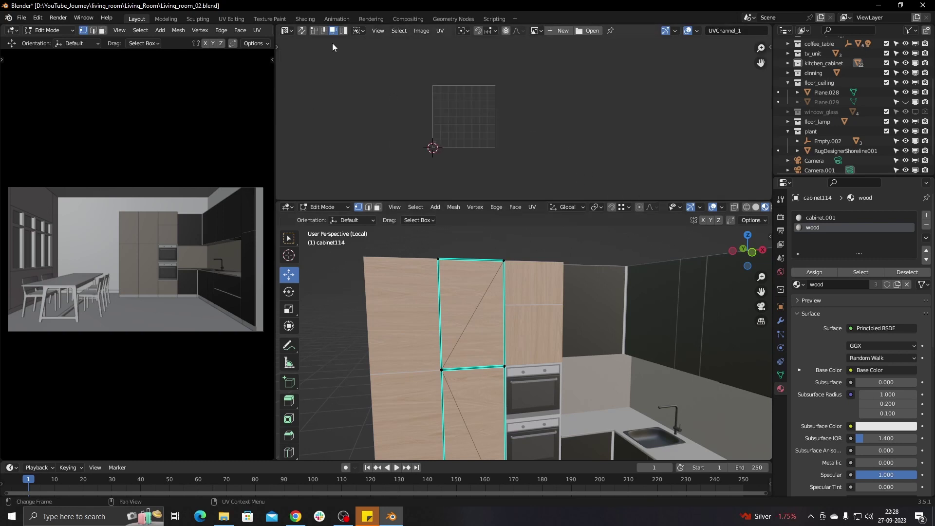
pyautogui.moveTo(438, 312); pyautogui.dragTo(450, 320, button='middle')
pyautogui.press('a')
pyautogui.hotkey('alt', 'a')
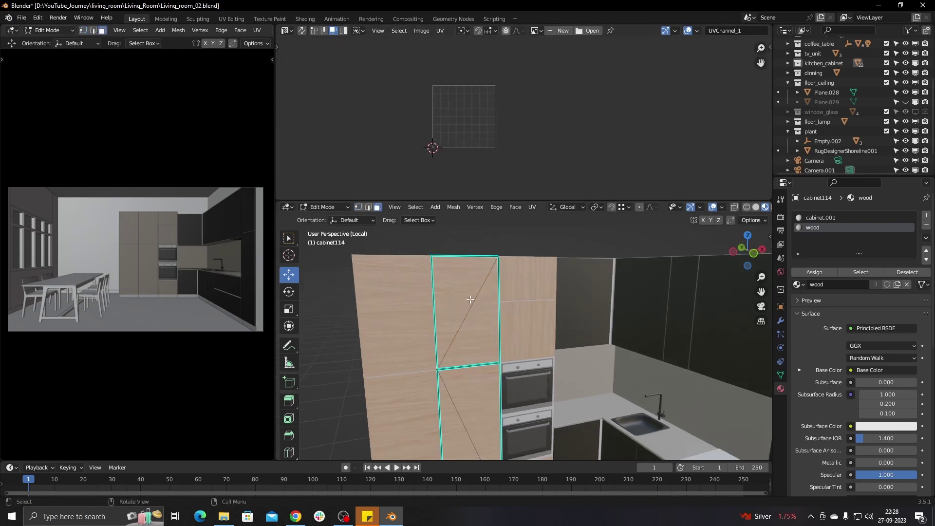
pyautogui.click(855, 271)
# Step: Switch to editing cabinet041 and select the faces using its wood material
pyautogui.moveTo(487, 283); pyautogui.dragTo(429, 282, button='middle')
pyautogui.press('Tab')
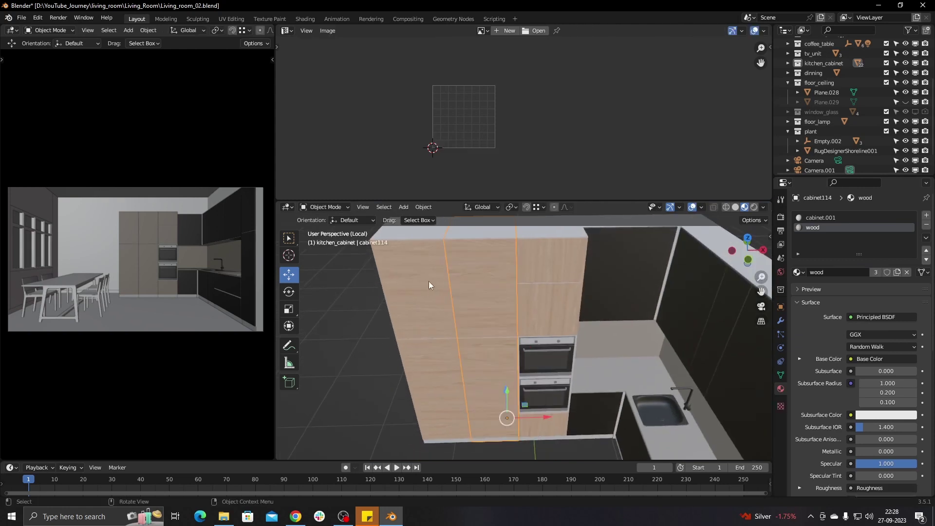
pyautogui.click(531, 270)
pyautogui.press('Tab')
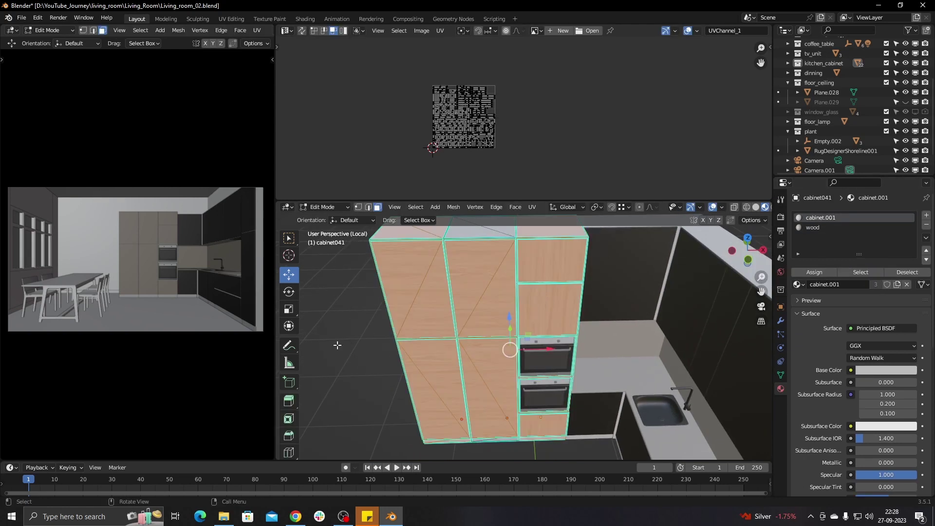
pyautogui.hotkey('alt', 'a')
pyautogui.click(812, 227)
pyautogui.click(861, 272)
pyautogui.moveTo(429, 341)
pyautogui.mouseDown(button='middle')
pyautogui.moveTo(426, 305)
pyautogui.moveTo(396, 324)
pyautogui.mouseUp(button='middle')
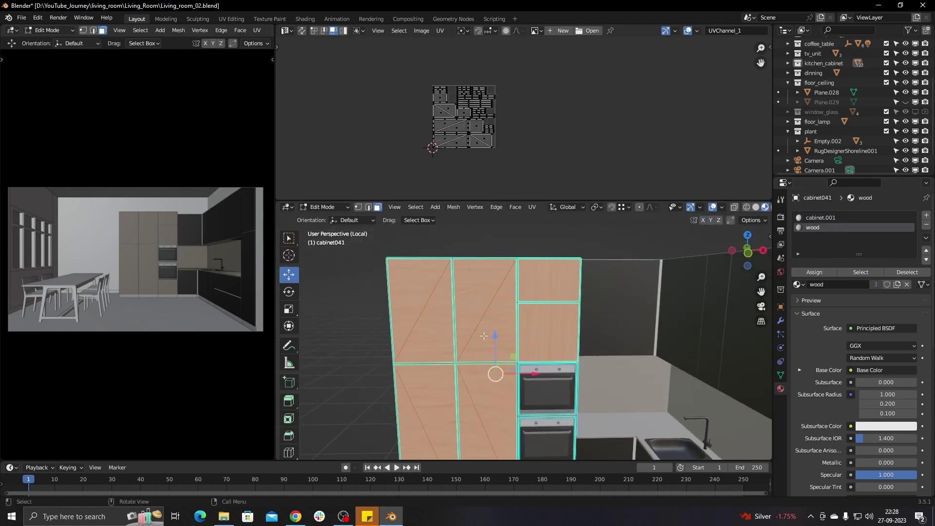
pyautogui.hotkey('alt', 'a')
pyautogui.click(861, 272)
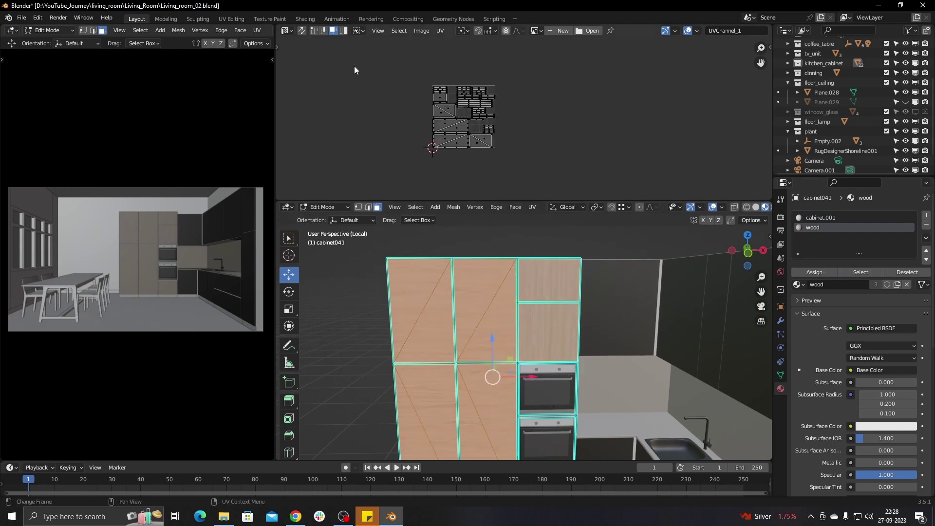
# Step: Rotate all the wood UV islands so the oak grain runs vertically
pyautogui.press('a')
pyautogui.scroll(4, 446, 136)
pyautogui.scroll(-3, 434, 100)
pyautogui.press('r')
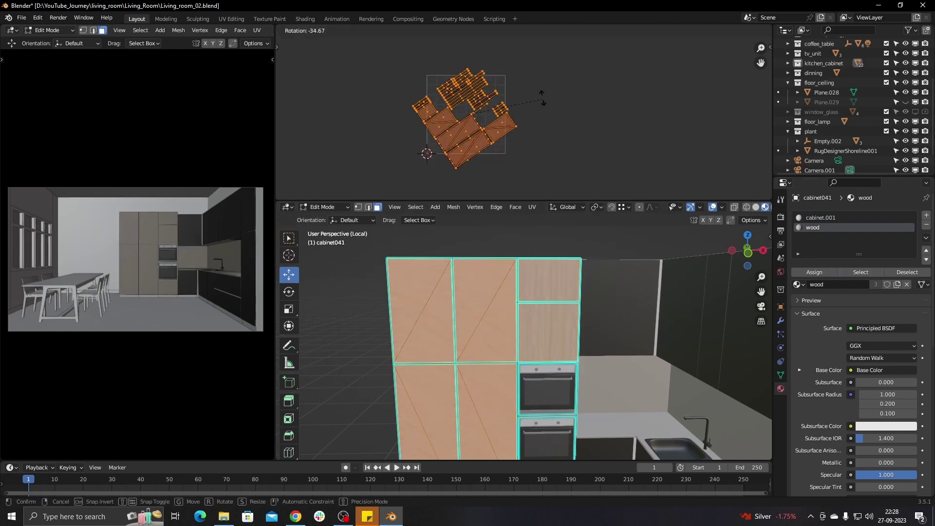
pyautogui.click(542, 98)
pyautogui.scroll(3, 490, 375)
pyautogui.press('Tab')
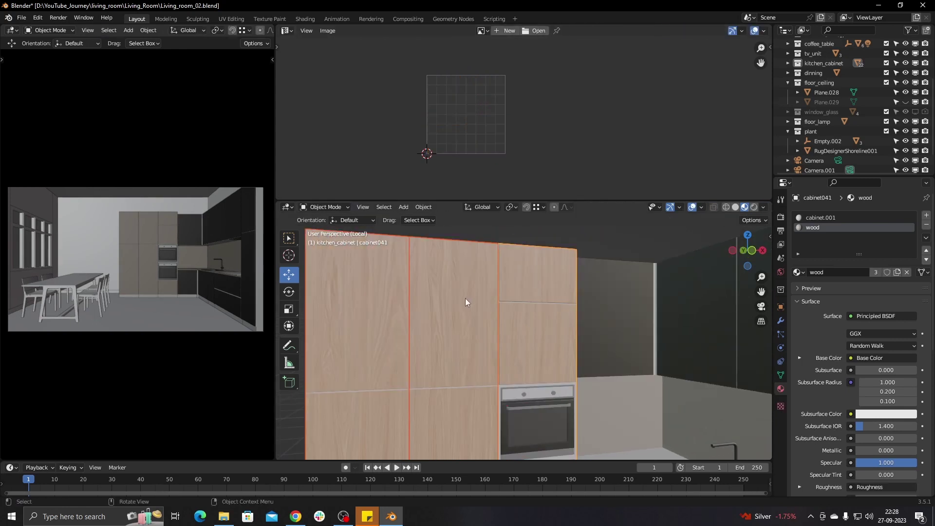
# Step: Check the grain, then select the dark upper cabinet panel and show its Shader Editor nodes
pyautogui.moveTo(347, 382); pyautogui.dragTo(436, 378, button='middle')
pyautogui.scroll(2, 467, 373)
pyautogui.scroll(2, 467, 373)
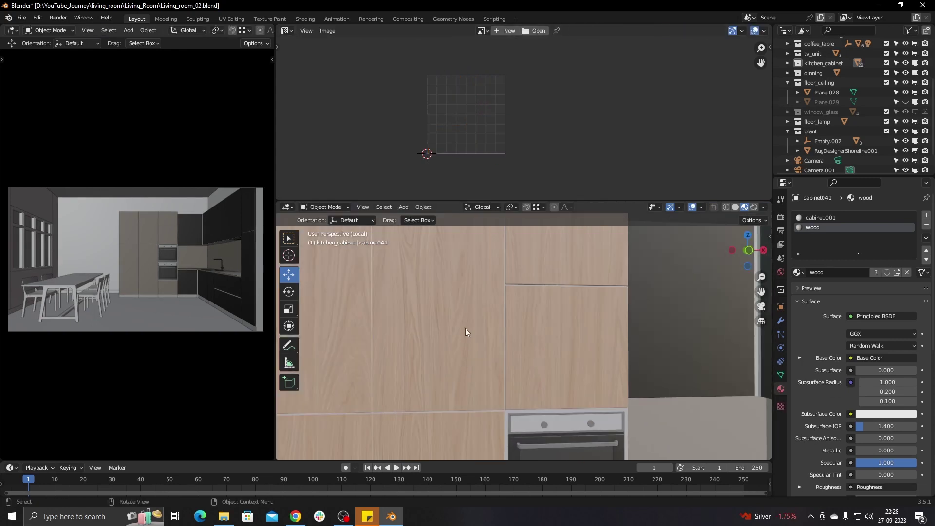
pyautogui.scroll(-2, 443, 354)
pyautogui.scroll(-2, 443, 352)
pyautogui.scroll(-2, 443, 353)
pyautogui.moveTo(443, 352)
pyautogui.mouseDown(button='middle')
pyautogui.moveTo(471, 359)
pyautogui.moveTo(481, 276)
pyautogui.moveTo(485, 379)
pyautogui.mouseUp(button='middle')
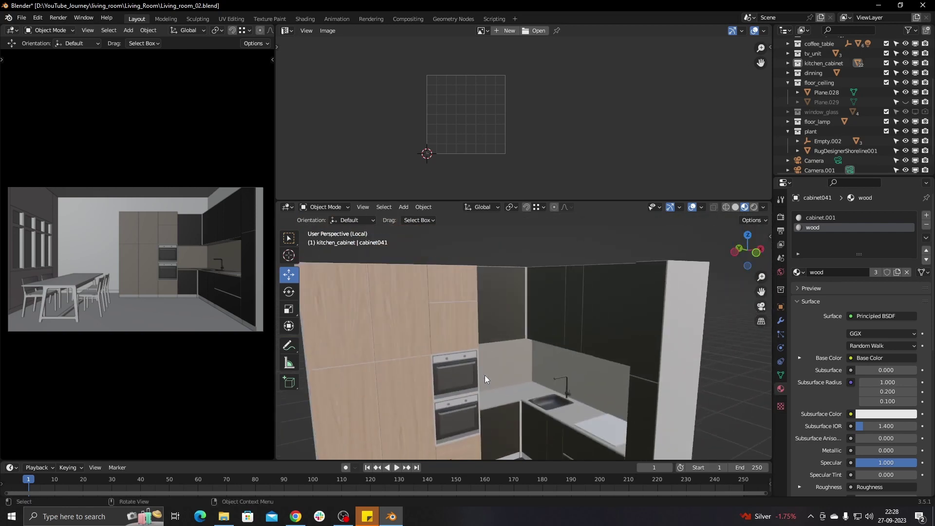
pyautogui.click(500, 317)
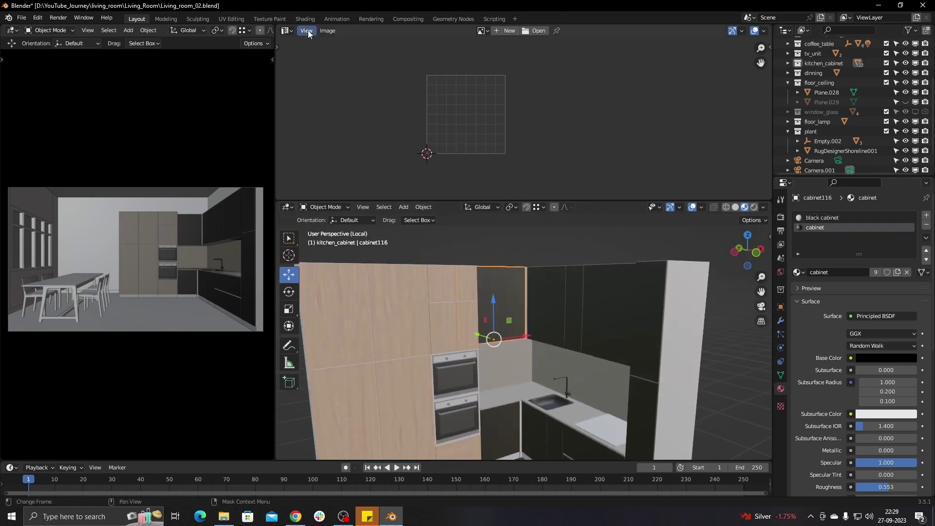
pyautogui.click(288, 30)
pyautogui.click(317, 116)
pyautogui.scroll(2, 536, 141)
# Step: Lower the black cabinet material's specular to 0.491 and roughness to 0.489
pyautogui.scroll(3, 501, 121)
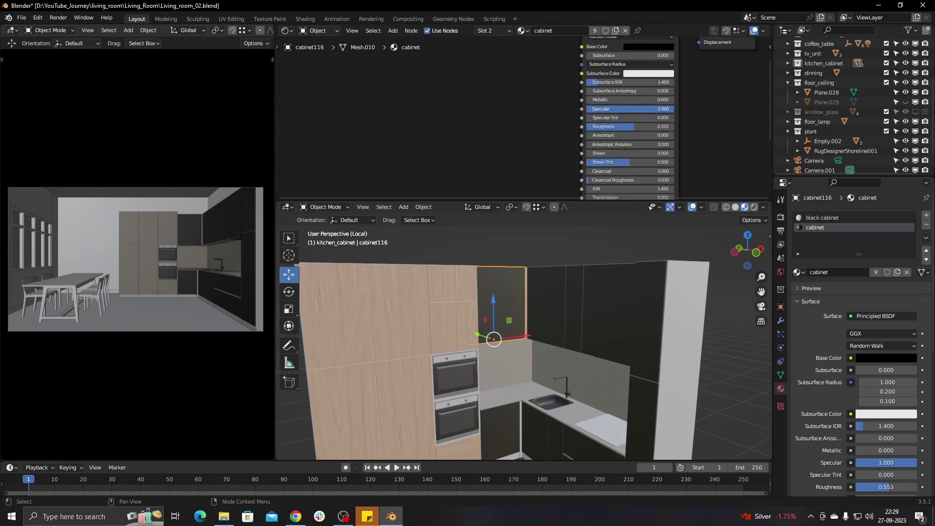
pyautogui.moveTo(662, 109); pyautogui.dragTo(628, 110)
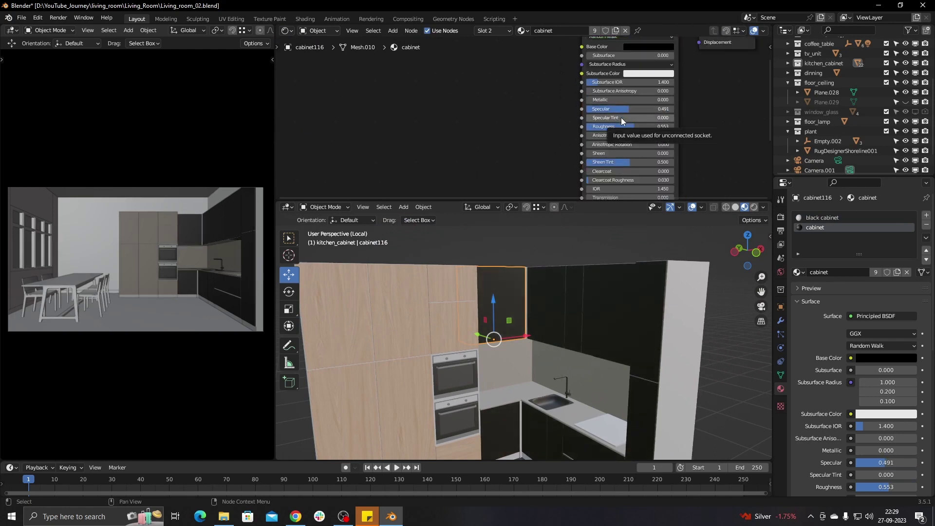
pyautogui.click(341, 341)
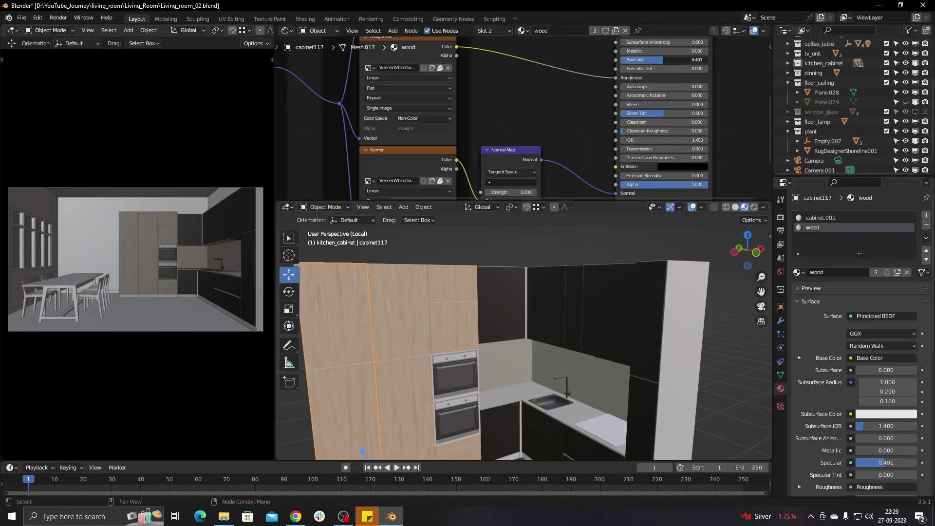
pyautogui.click(510, 308)
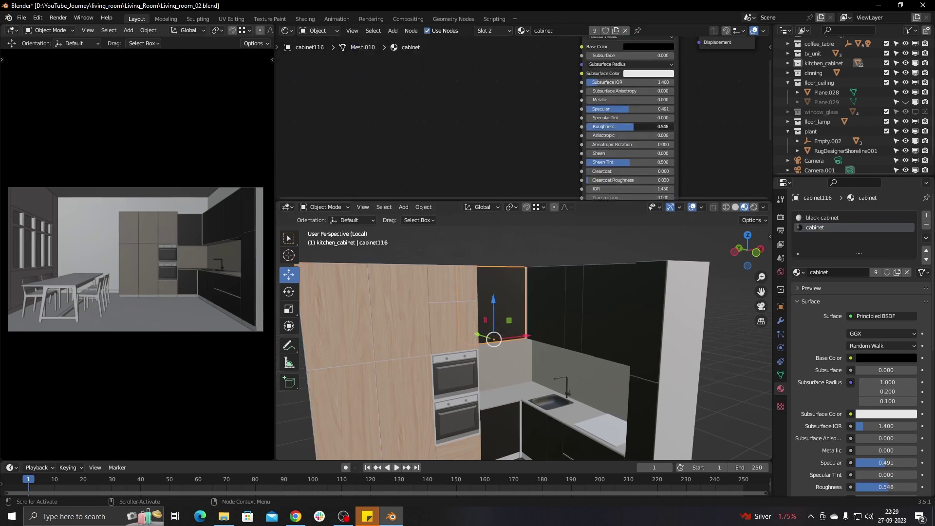
pyautogui.scroll(-3, 483, 134)
pyautogui.moveTo(472, 293); pyautogui.dragTo(486, 343, button='middle')
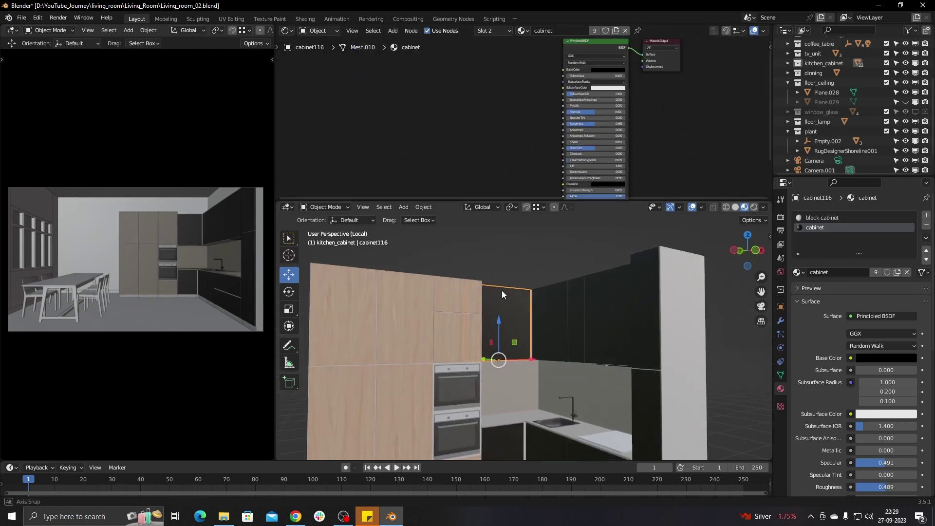
pyautogui.scroll(2, 588, 119)
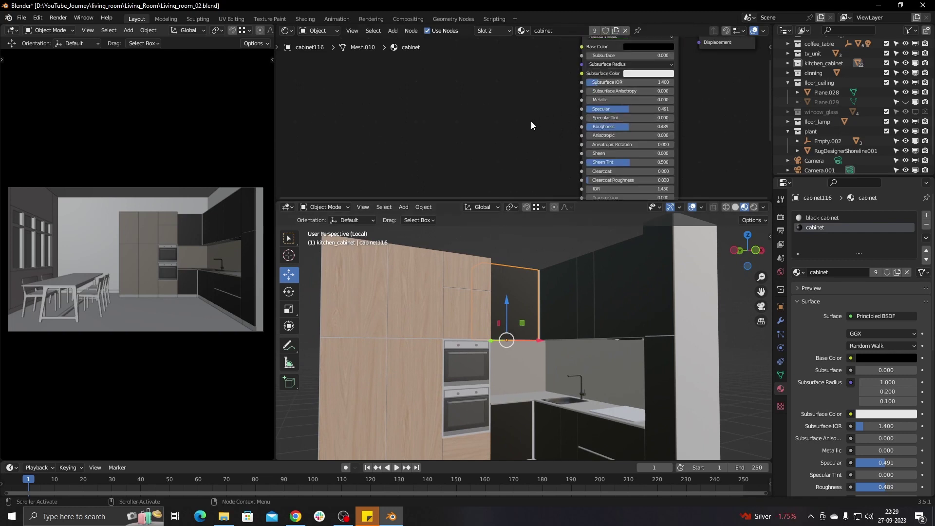
pyautogui.scroll(-1, 531, 125)
pyautogui.scroll(-1, 510, 329)
pyautogui.scroll(-4, 507, 325)
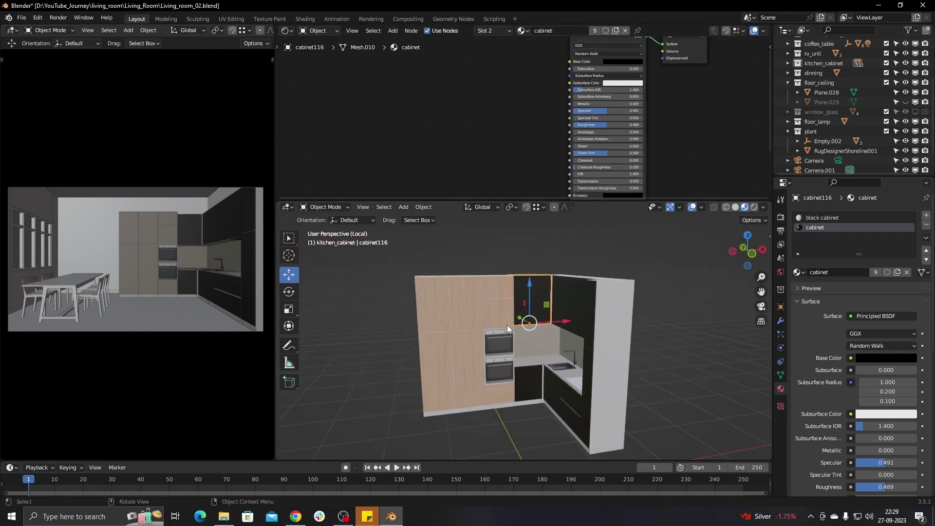
# Step: Raise the black base colour's HSV value slightly to about 0.052
pyautogui.click(651, 354)
pyautogui.moveTo(569, 344); pyautogui.dragTo(609, 346, button='middle')
pyautogui.click(872, 358)
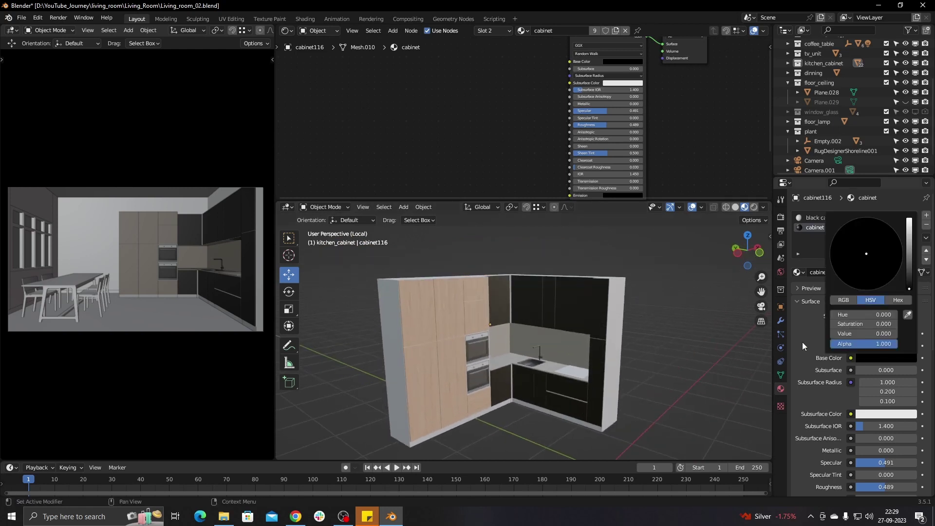
pyautogui.click(881, 361)
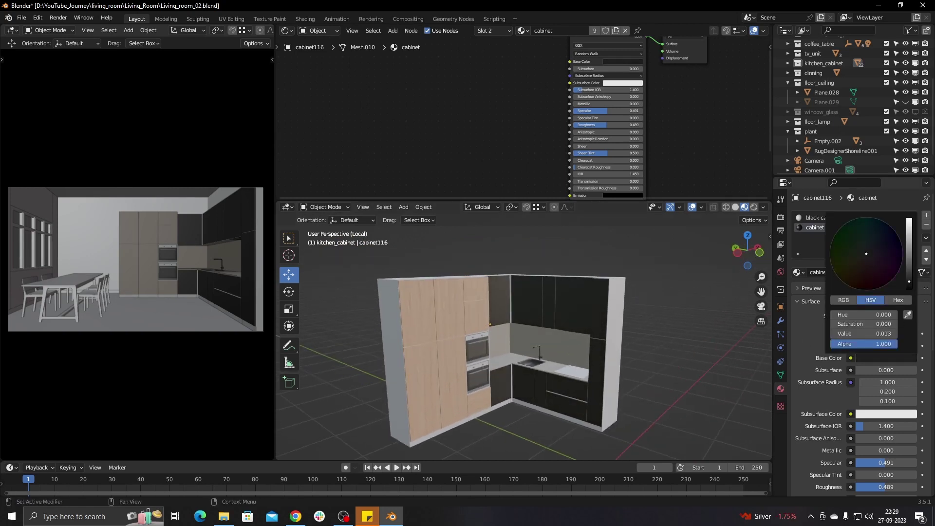
pyautogui.moveTo(864, 334); pyautogui.dragTo(867, 334)
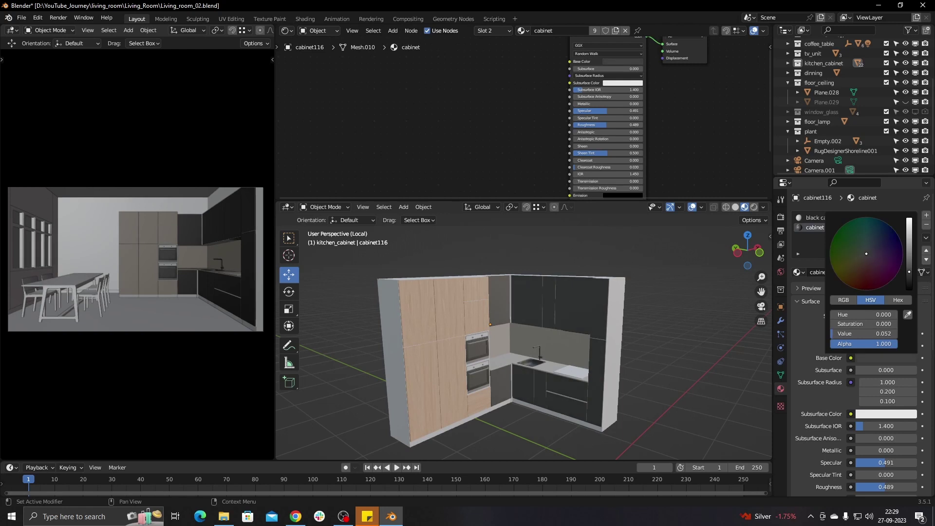
pyautogui.moveTo(686, 414)
pyautogui.mouseDown(button='middle')
pyautogui.moveTo(529, 279)
pyautogui.moveTo(492, 305)
pyautogui.moveTo(464, 279)
pyautogui.mouseUp(button='middle')
# Step: Leave local view, orbit into the kitchen and select cabinet041 to frame it
pyautogui.press('KP_Divide')
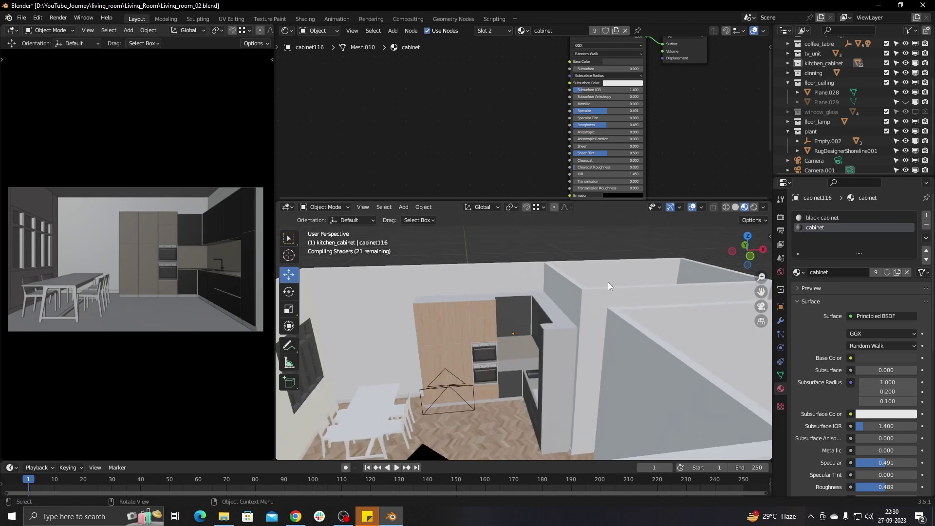
pyautogui.moveTo(608, 282); pyautogui.dragTo(539, 290, button='middle')
pyautogui.scroll(2, 508, 297)
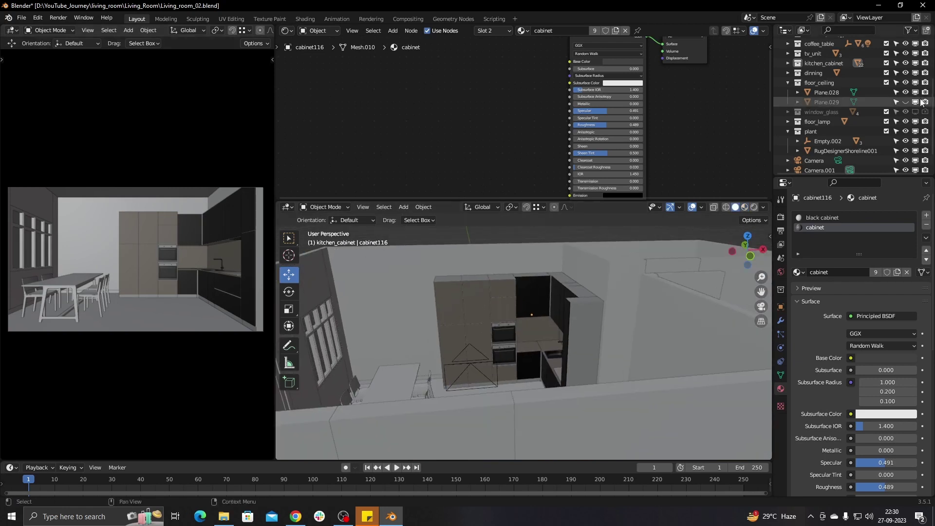
pyautogui.press('KP_Decimal')
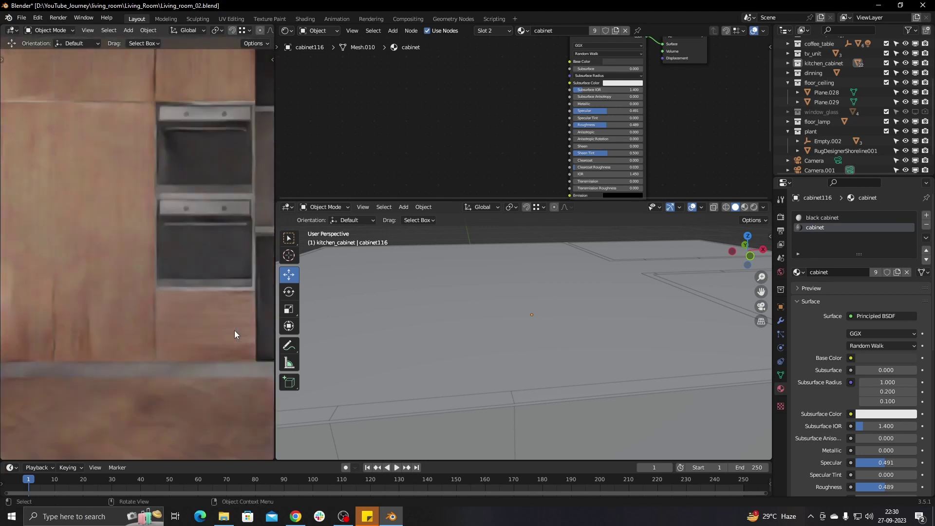
pyautogui.moveTo(487, 332); pyautogui.dragTo(503, 332, button='middle')
pyautogui.scroll(-5, 494, 396)
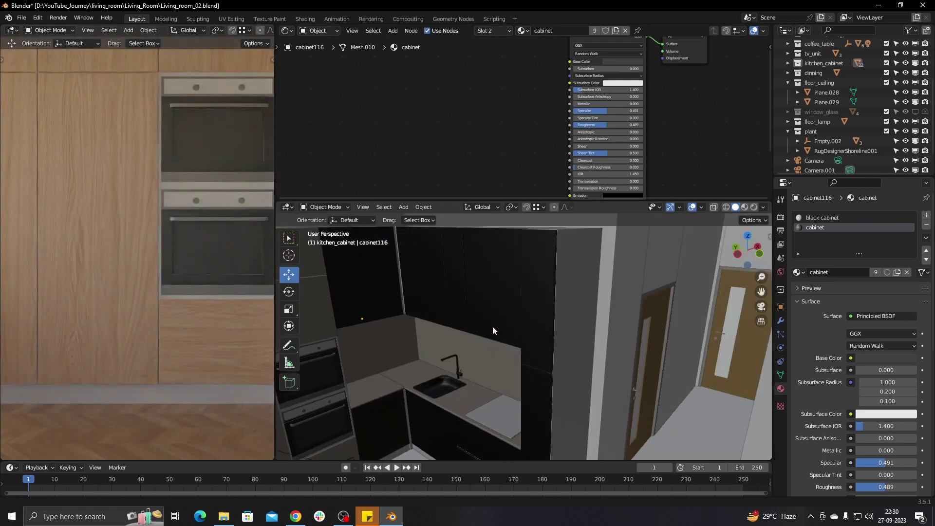
pyautogui.scroll(-3, 493, 326)
pyautogui.click(410, 411)
pyautogui.press('`')
# Step: Select the cabinet's wood-material faces and inspect their placement on the oak texture in the UV Editor
pyautogui.click(538, 414)
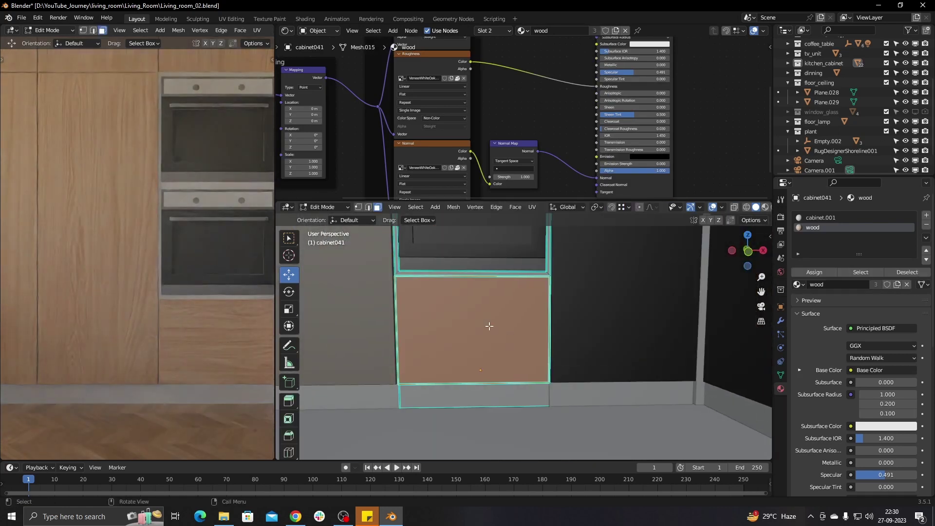
pyautogui.hotkey('ctrl', 'l')
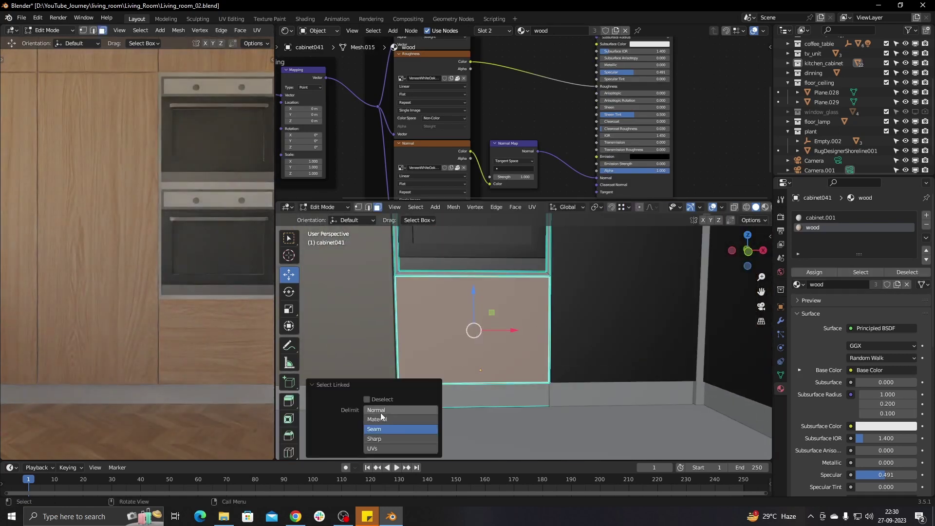
pyautogui.click(378, 420)
pyautogui.click(287, 30)
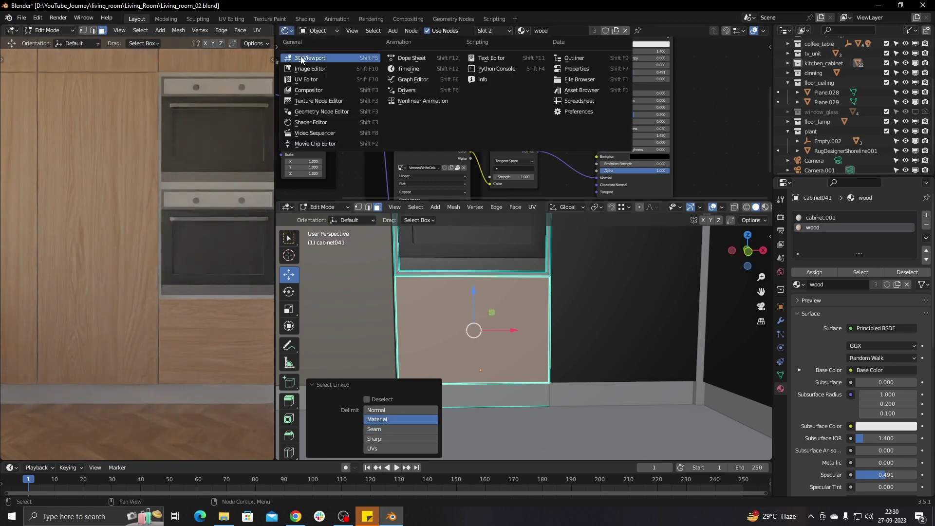
pyautogui.click(306, 79)
pyautogui.scroll(-5, 524, 134)
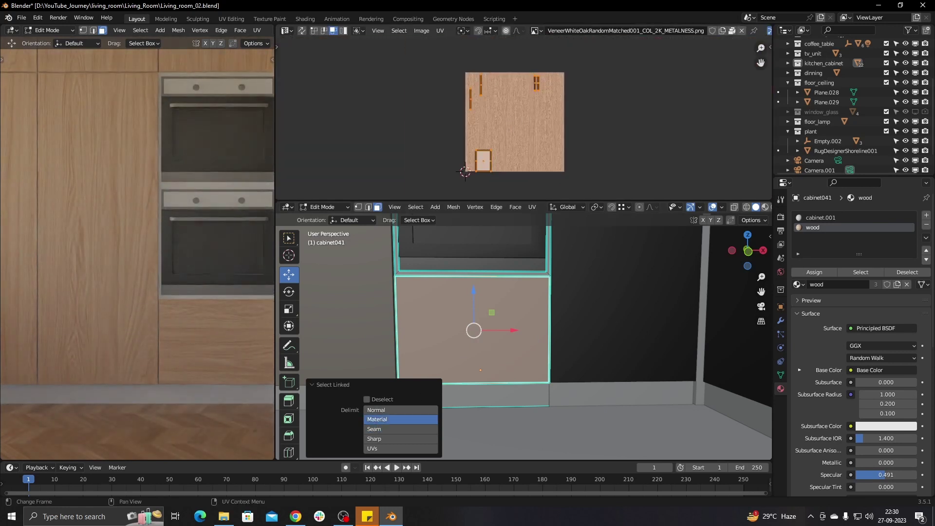
# Step: Return cabinet041 to Object Mode with the top area back in the Shader Editor
pyautogui.press('Tab')
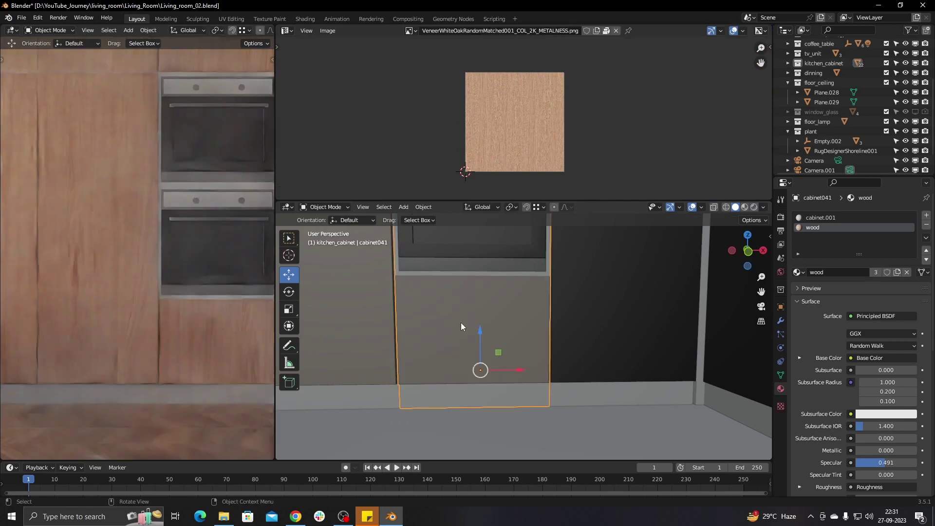
pyautogui.click(287, 30)
pyautogui.click(307, 91)
pyautogui.moveTo(455, 321); pyautogui.dragTo(486, 321, button='middle')
pyautogui.scroll(-5, 174, 257)
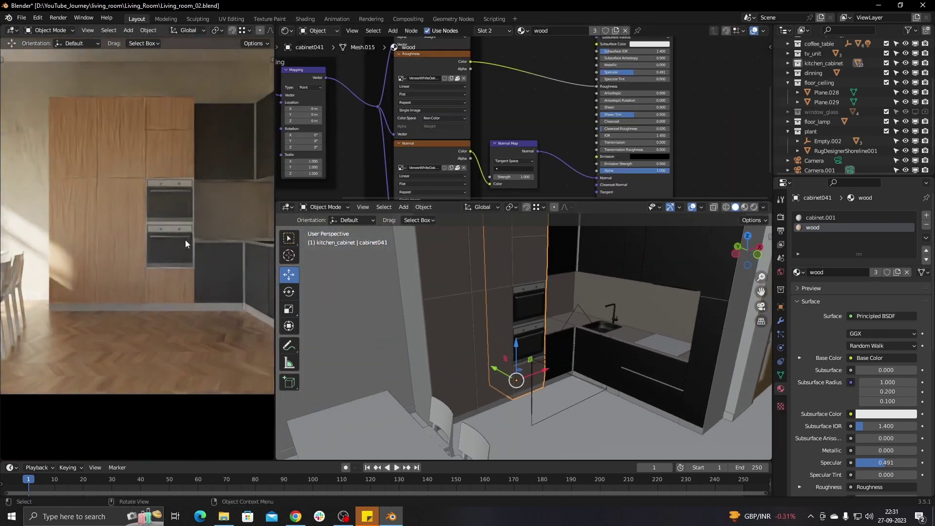
# Step: Enlarge the rendered preview, orbit around the kitchen, and select the stone1 backsplash panel
pyautogui.scroll(3, 105, 244)
pyautogui.moveTo(275, 271); pyautogui.dragTo(392, 269)
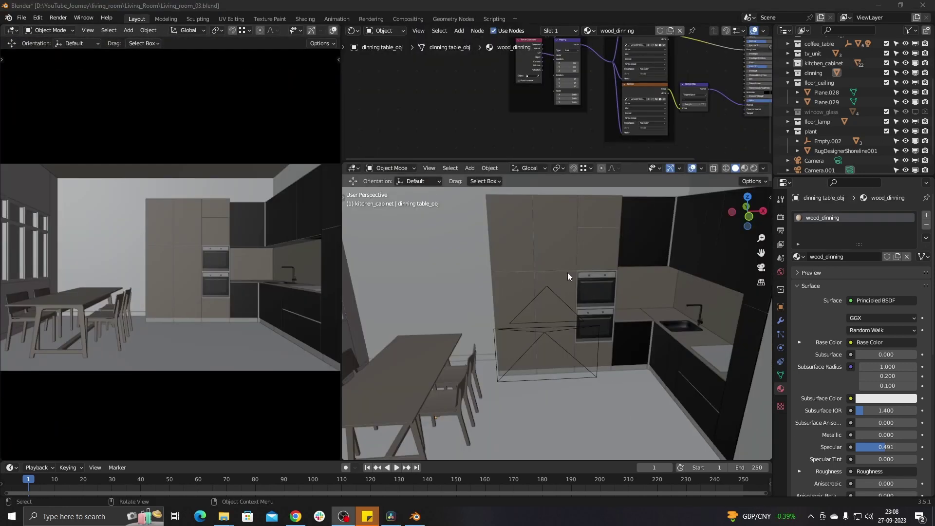
pyautogui.moveTo(568, 277)
pyautogui.mouseDown(button='middle')
pyautogui.moveTo(574, 293)
pyautogui.moveTo(606, 275)
pyautogui.mouseUp(button='middle')
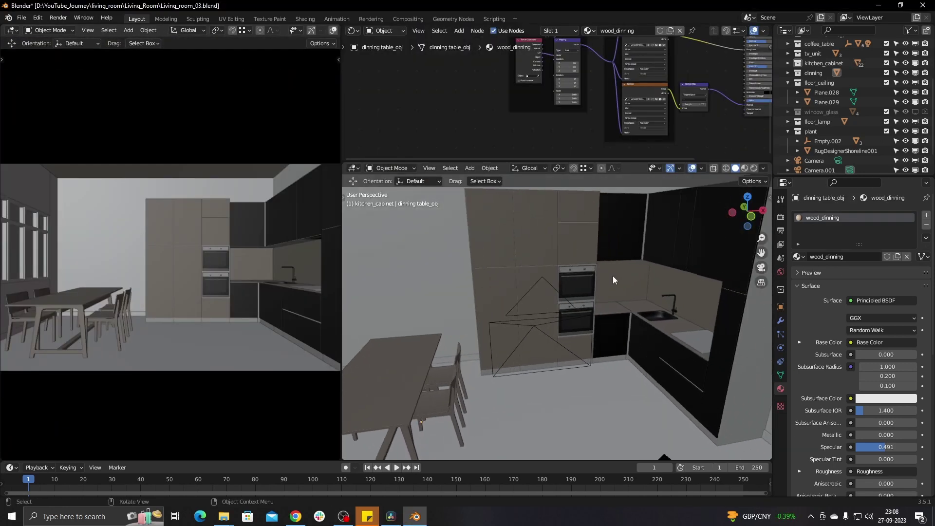
pyautogui.click(674, 280)
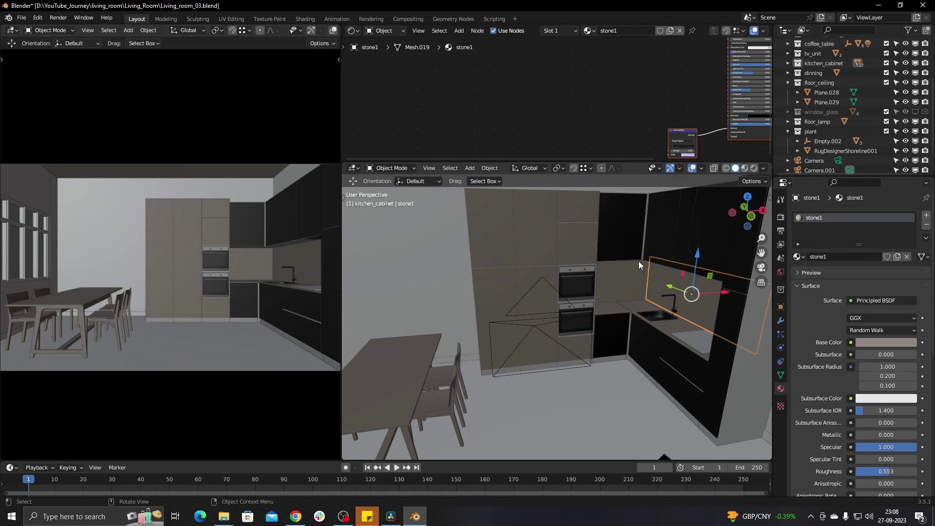
pyautogui.moveTo(644, 262); pyautogui.dragTo(628, 265, button='middle')
pyautogui.moveTo(680, 139); pyautogui.dragTo(592, 145, button='middle')
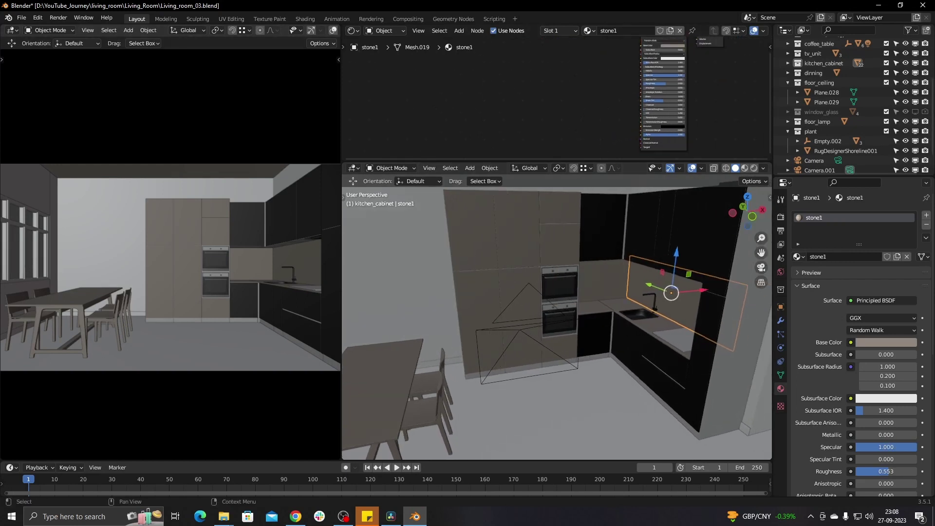
pyautogui.scroll(-5, 101, 276)
# Step: Open Tiles Ceramic Herringbone 002 from Poliigon's free textures and expand its selected maps for download
pyautogui.scroll(-5, 101, 274)
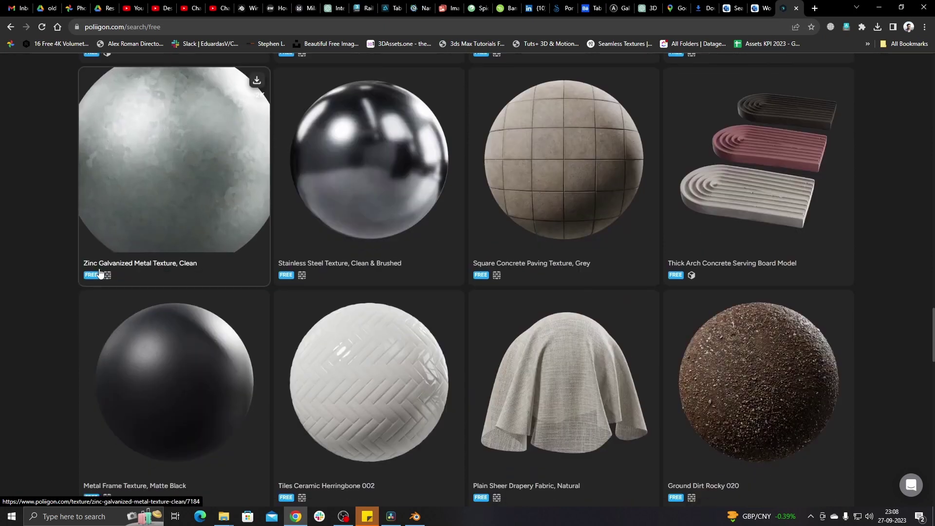
pyautogui.scroll(-5, 100, 271)
pyautogui.scroll(-2, 99, 270)
pyautogui.scroll(3, 101, 272)
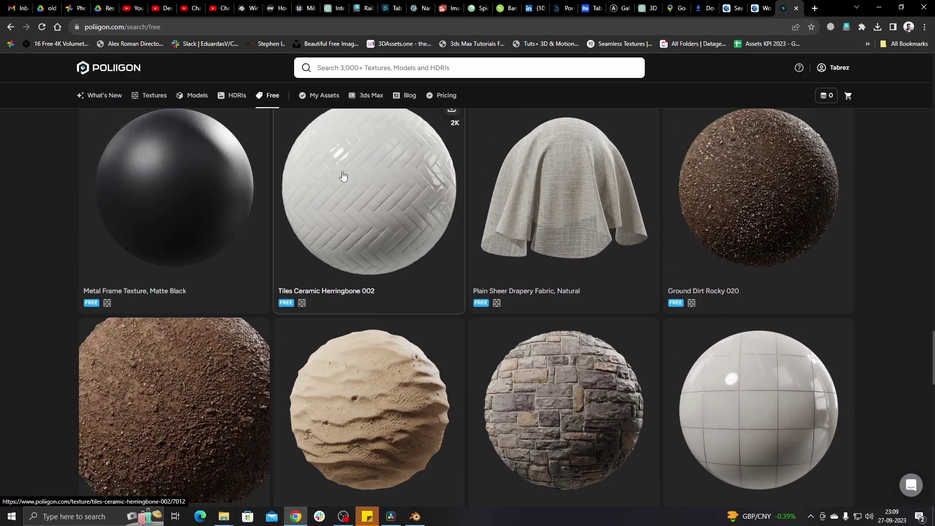
pyautogui.click(362, 195)
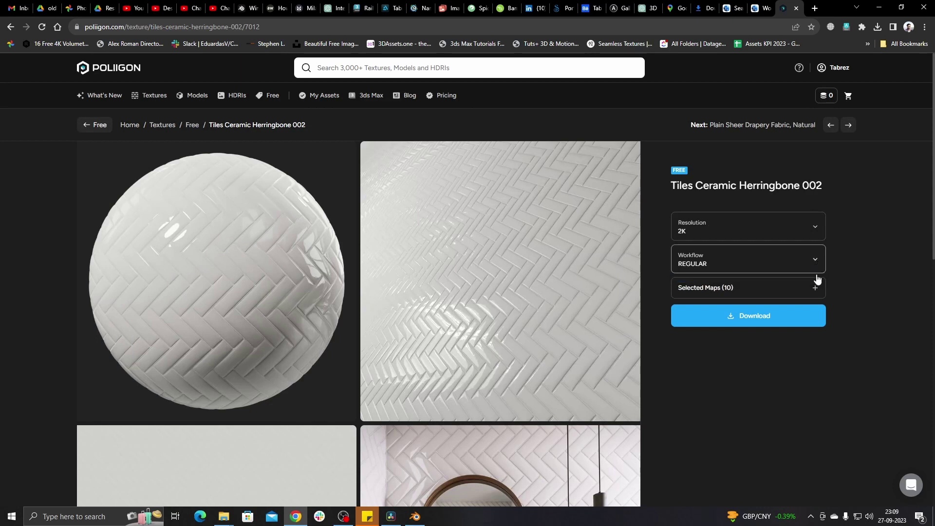
pyautogui.click(816, 285)
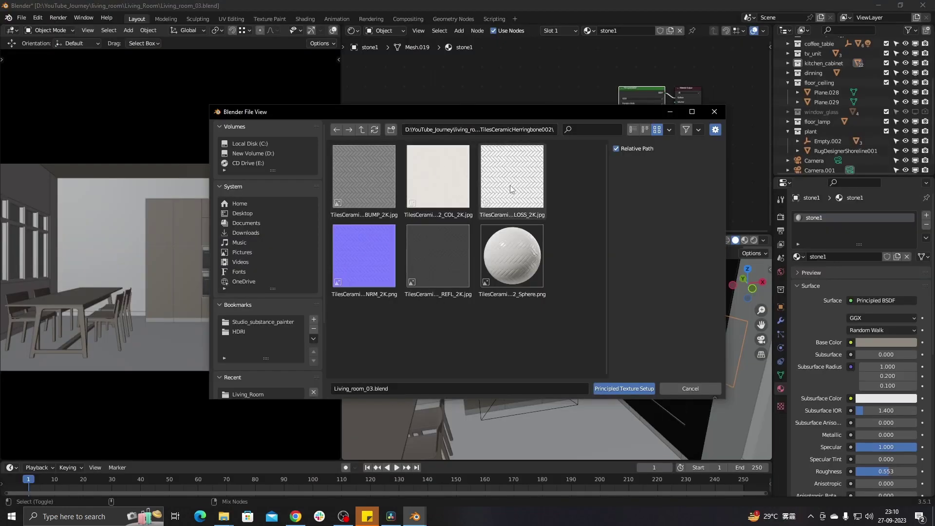
# Step: Wire the herringbone GLOSS, COL and NRM maps into stone1's shader via Principled Texture Setup
pyautogui.click(510, 189)
pyautogui.keyDown('shift'); pyautogui.click(442, 192); pyautogui.keyUp('shift')
pyautogui.keyDown('shift'); pyautogui.click(365, 256); pyautogui.keyUp('shift')
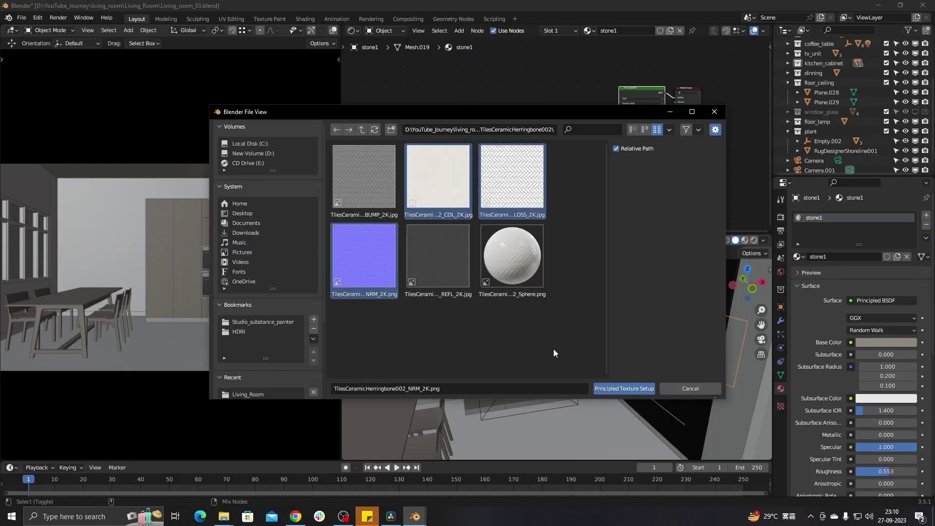
pyautogui.click(629, 388)
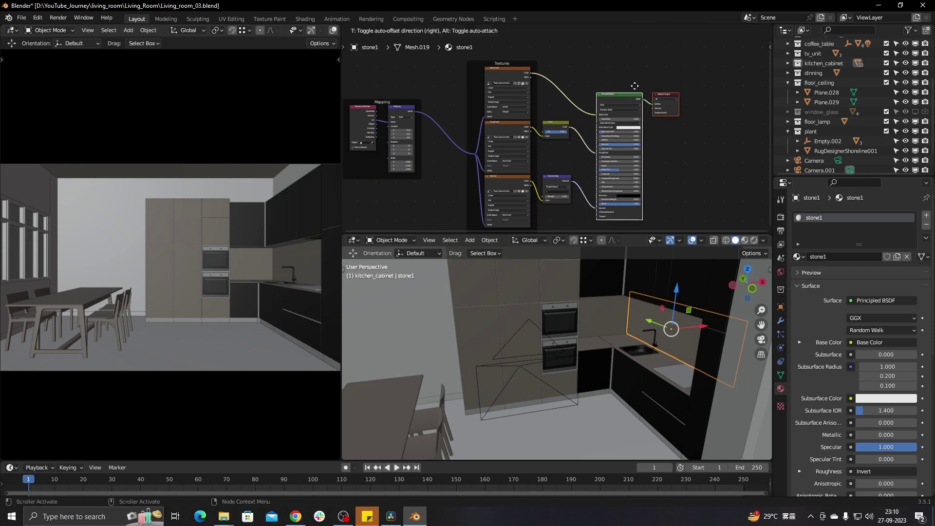
pyautogui.click(634, 86)
pyautogui.scroll(4, 556, 109)
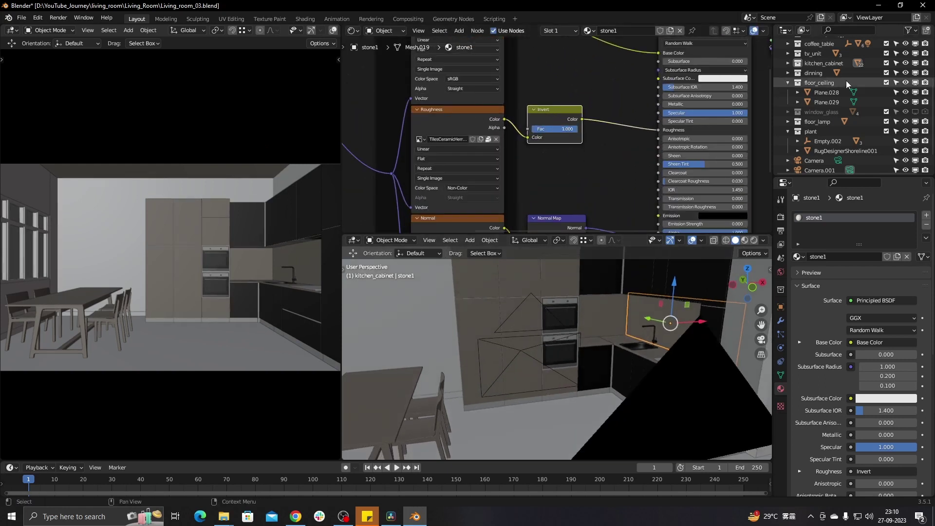
pyautogui.rightClick(828, 63)
# Step: Isolate the kitchen_cabinet collection in local view with Material Preview shading
pyautogui.click(729, 142)
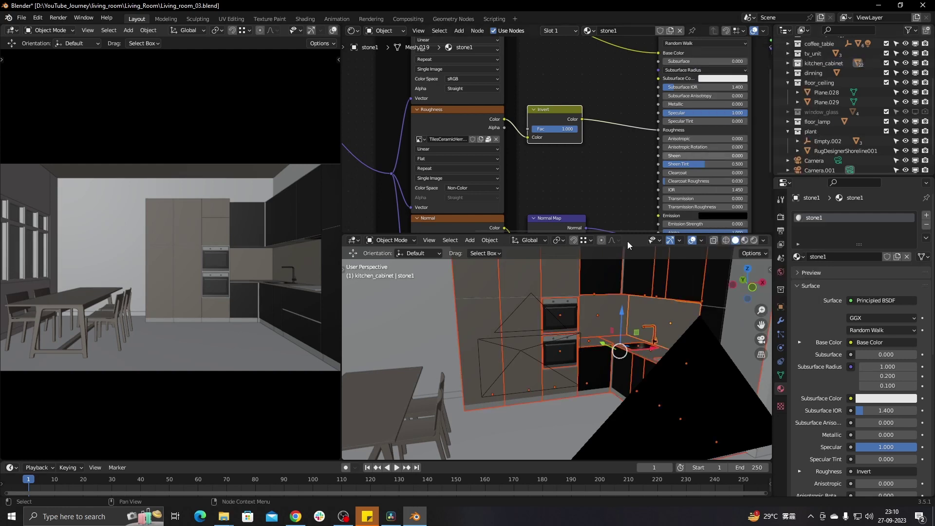
pyautogui.moveTo(628, 293); pyautogui.dragTo(465, 342, button='middle')
pyautogui.press('KP_Divide')
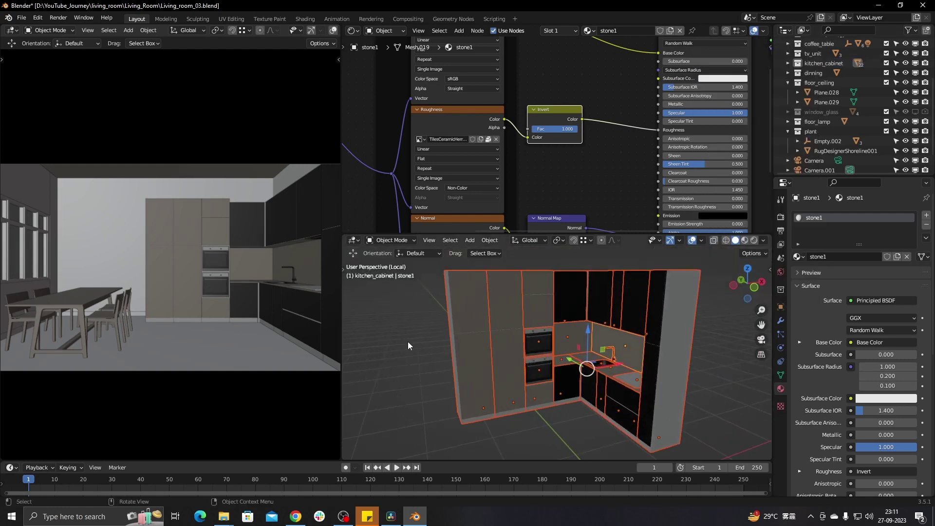
pyautogui.press('z')
pyautogui.moveTo(630, 317); pyautogui.dragTo(540, 315, button='middle')
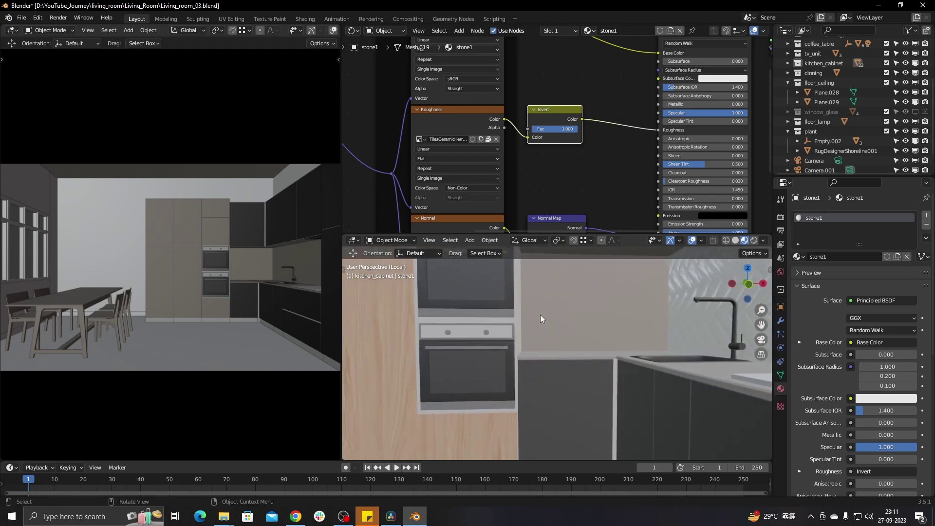
# Step: Select the stone2 and stone1 backsplash panels behind the sink
pyautogui.click(592, 315)
pyautogui.click(713, 300)
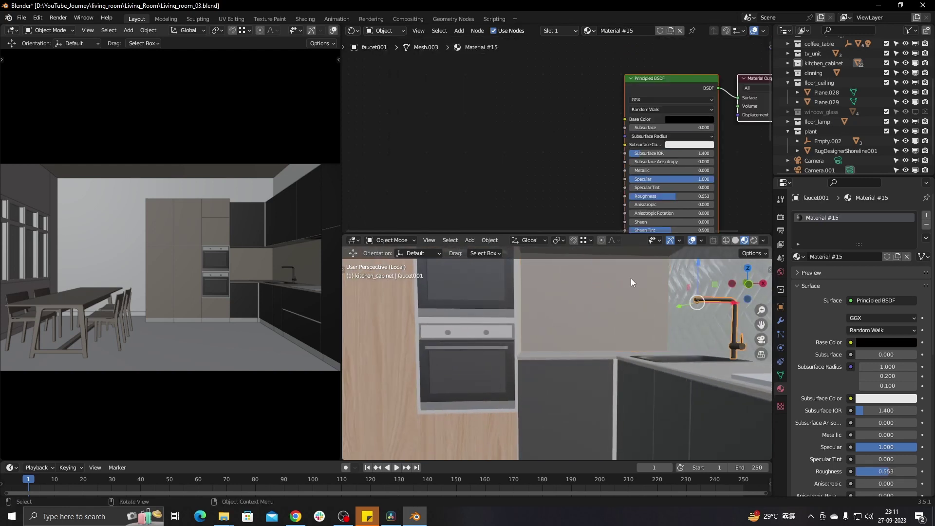
pyautogui.moveTo(630, 279); pyautogui.dragTo(668, 288, button='middle')
pyautogui.moveTo(722, 317); pyautogui.dragTo(574, 294, button='middle')
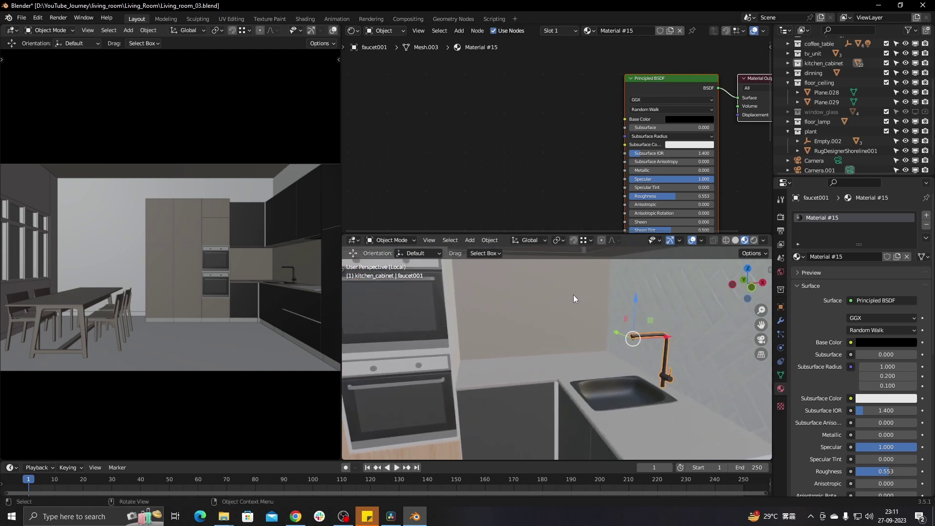
pyautogui.click(574, 294)
pyautogui.click(724, 323)
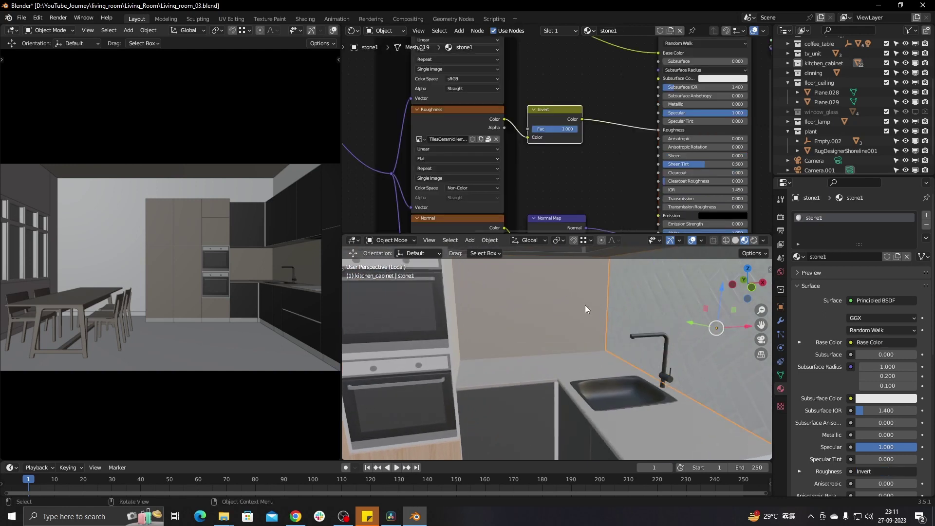
pyautogui.click(595, 306)
pyautogui.click(799, 257)
# Step: Set the Mapping node's X, Y and Z scale to 3
pyautogui.click(828, 272)
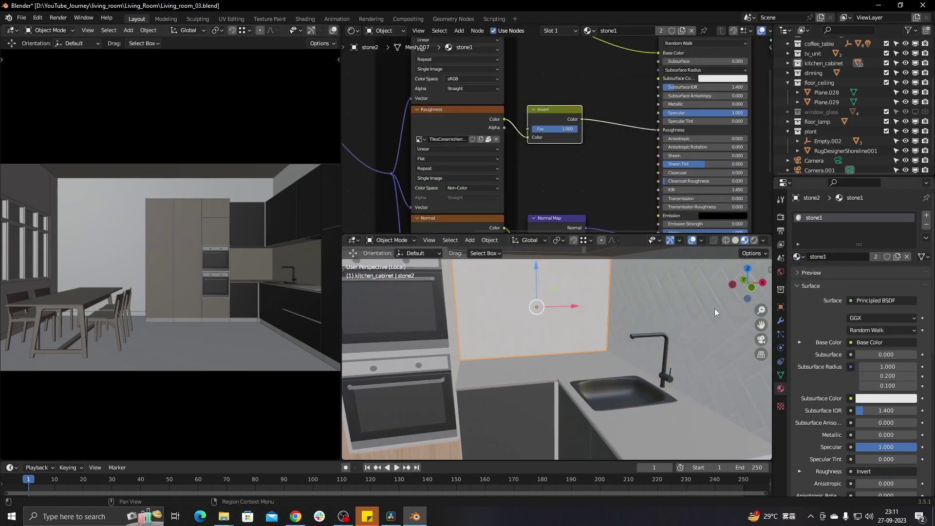
pyautogui.moveTo(560, 311); pyautogui.dragTo(604, 323, button='middle')
pyautogui.doubleClick(457, 176)
pyautogui.write('3')
pyautogui.press('Return')
pyautogui.scroll(3, 583, 355)
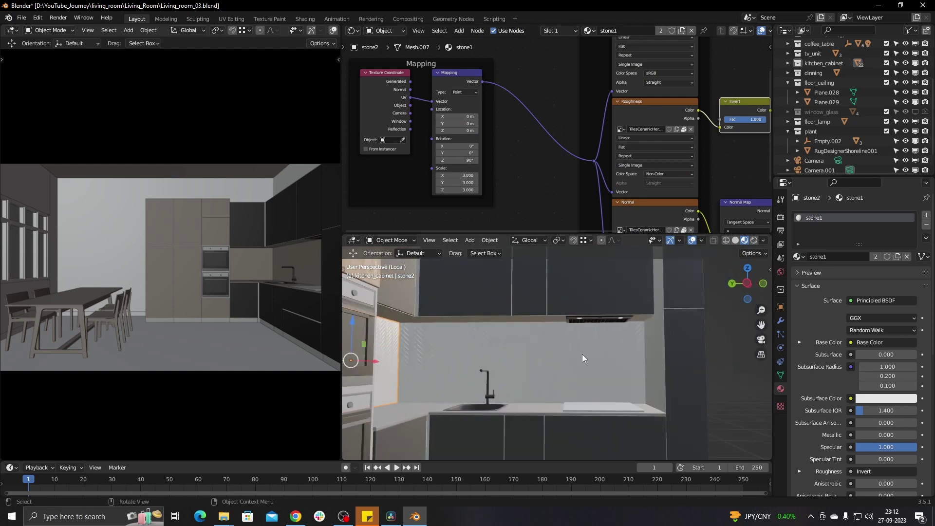
# Step: Frame the whole cabinet block and switch the viewport to Rendered shading
pyautogui.moveTo(533, 364)
pyautogui.mouseDown(button='middle')
pyautogui.moveTo(623, 368)
pyautogui.moveTo(644, 356)
pyautogui.moveTo(561, 367)
pyautogui.moveTo(505, 361)
pyautogui.mouseUp(button='middle')
pyautogui.press('Home')
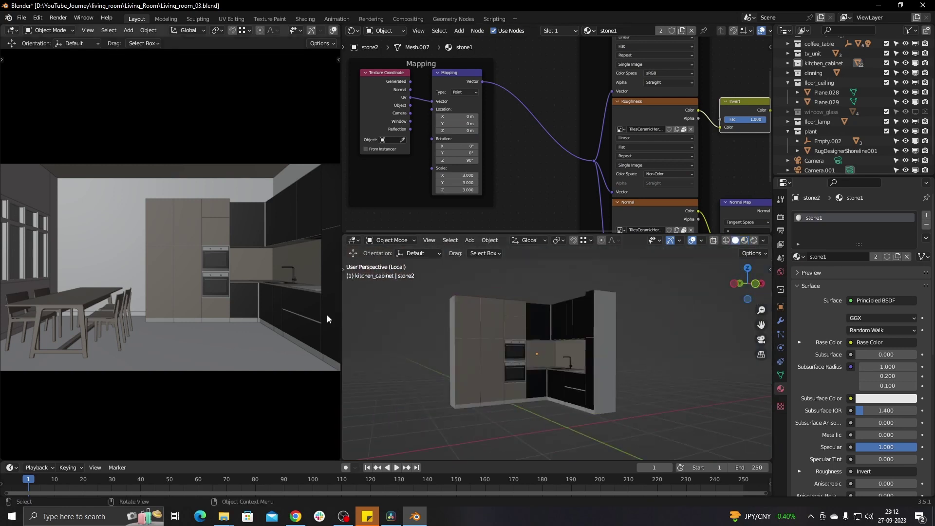
pyautogui.press('z')
pyautogui.click(235, 228)
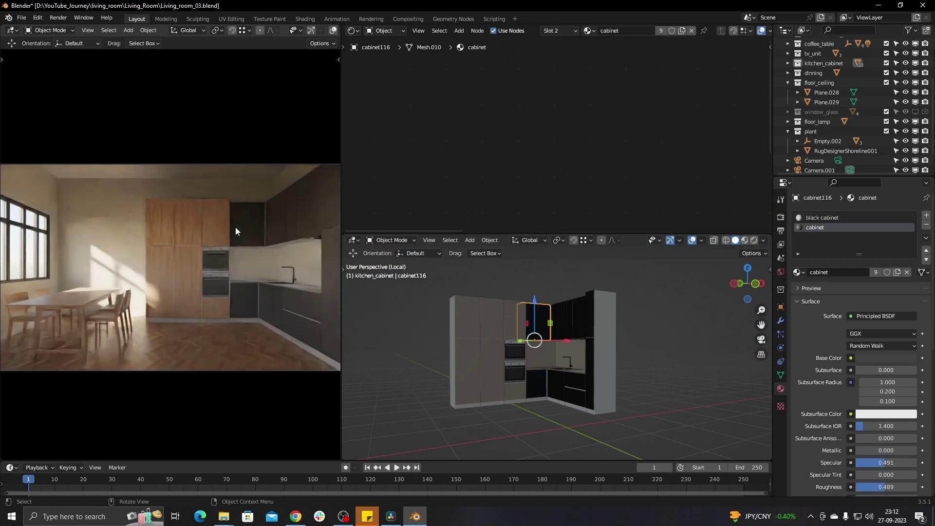
# Step: Limit the preview render to a region around the backsplash and faucet
pyautogui.scroll(5, 275, 255)
pyautogui.moveTo(275, 255)
pyautogui.keyDown('shift'); pyautogui.mouseDown(button='middle')
pyautogui.moveTo(286, 261)
pyautogui.moveTo(111, 256)
pyautogui.moveTo(115, 244)
pyautogui.mouseUp(button='middle'); pyautogui.keyUp('shift')
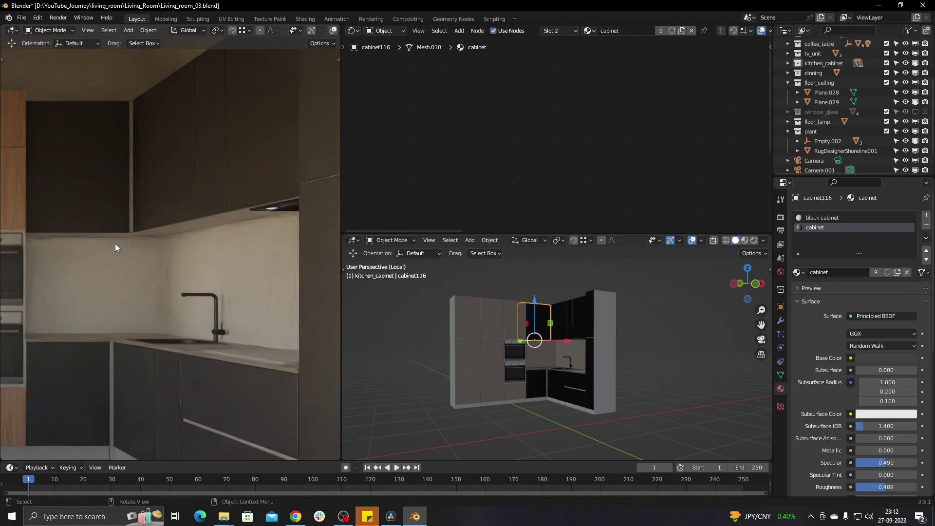
pyautogui.hotkey('ctrl', 'b')
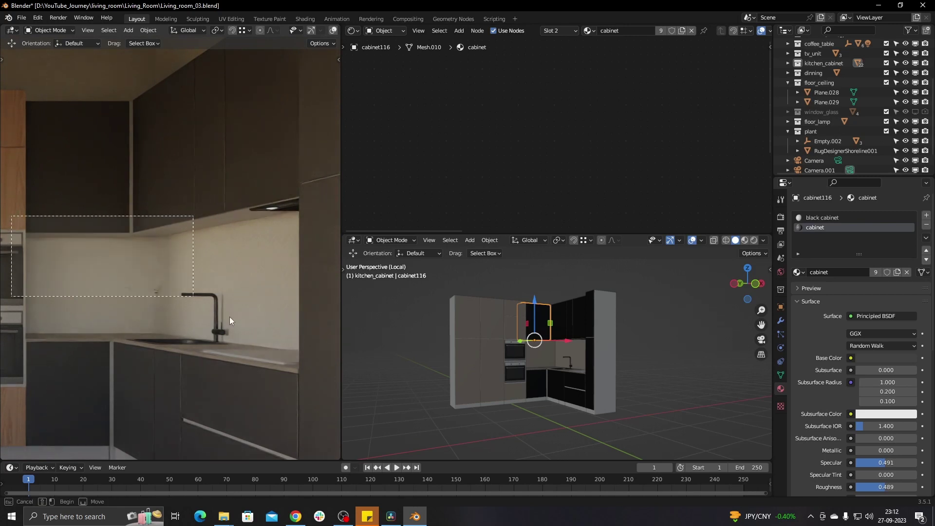
pyautogui.moveTo(12, 216); pyautogui.dragTo(336, 379)
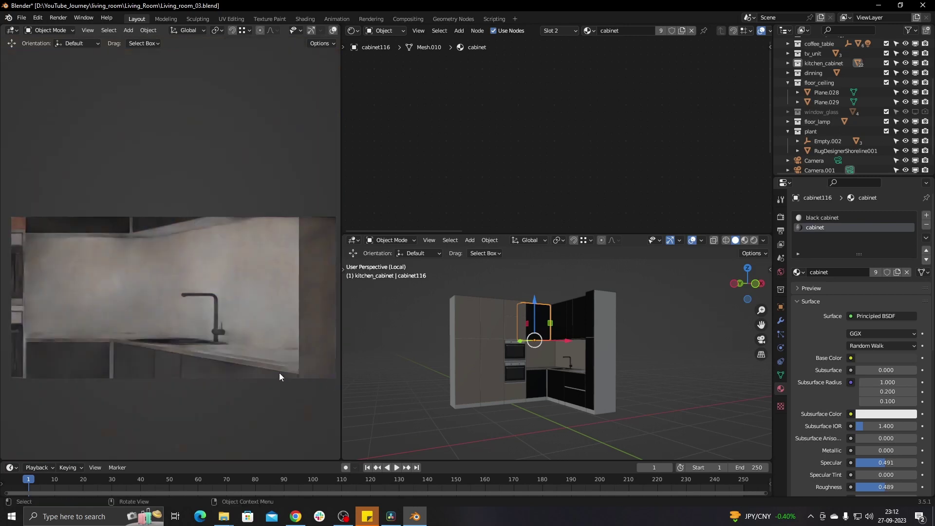
# Step: Select stone1 and drag the herringbone BUMP_2K map into its Shader Editor
pyautogui.click(566, 350)
pyautogui.moveTo(224, 516)
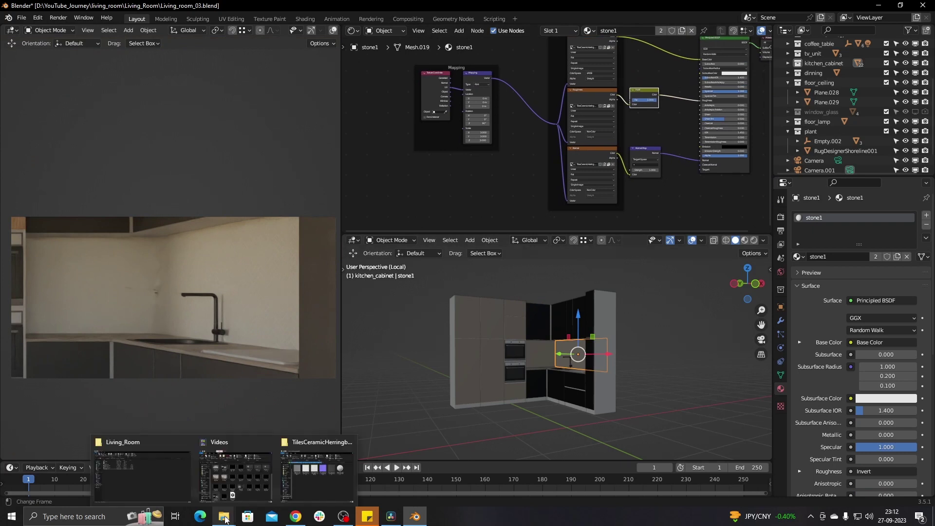
pyautogui.click(316, 470)
pyautogui.moveTo(438, 140); pyautogui.dragTo(226, 169)
pyautogui.click(91, 300)
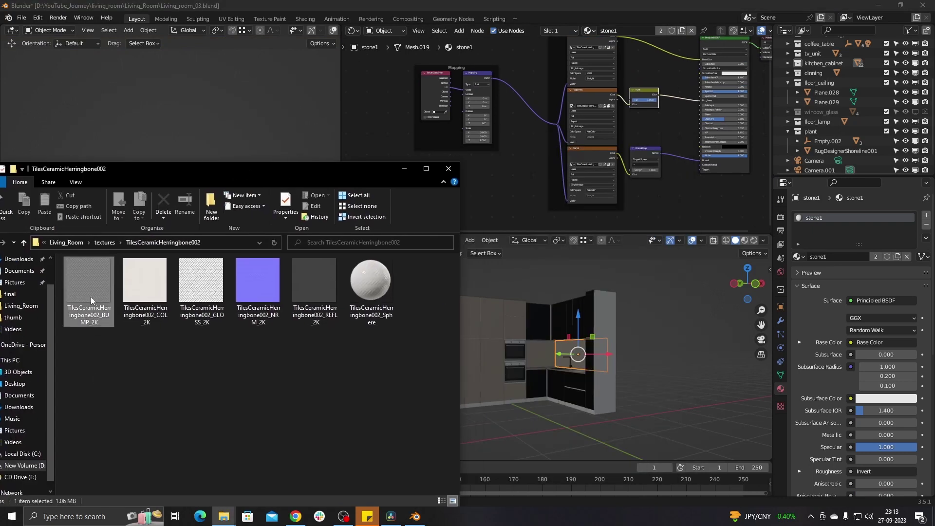
pyautogui.moveTo(91, 301); pyautogui.dragTo(554, 185)
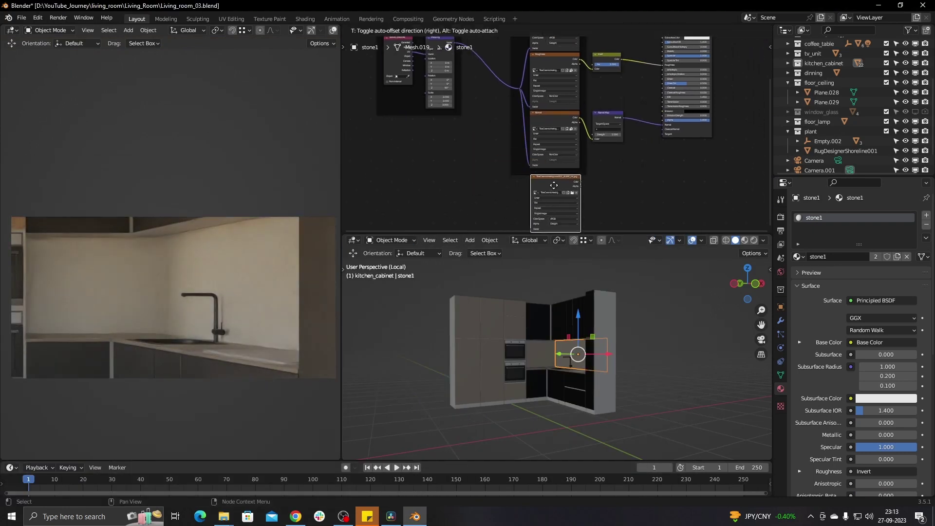
# Step: Place the bump image node, set it to Non-Color, and feed it the texture coordinates
pyautogui.click(554, 185)
pyautogui.scroll(1, 555, 187)
pyautogui.scroll(1, 551, 195)
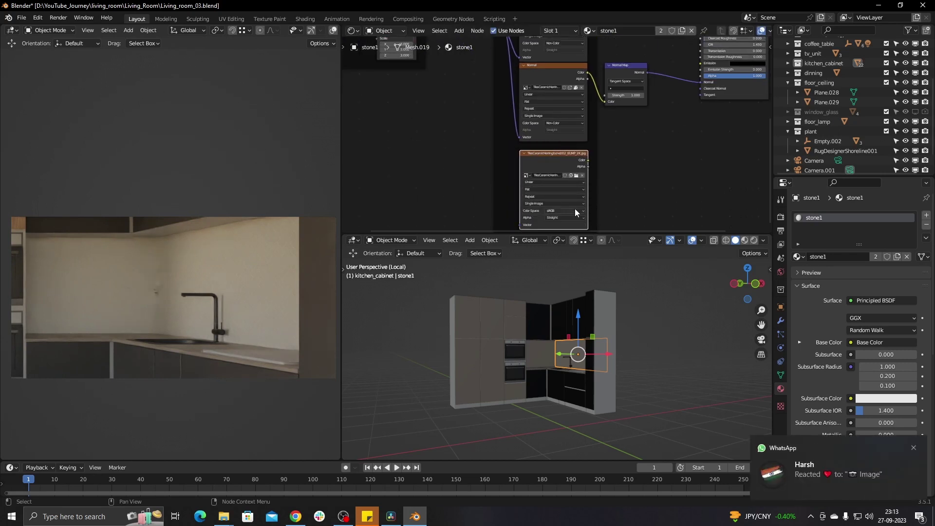
pyautogui.click(572, 212)
pyautogui.click(558, 248)
pyautogui.scroll(-2, 517, 205)
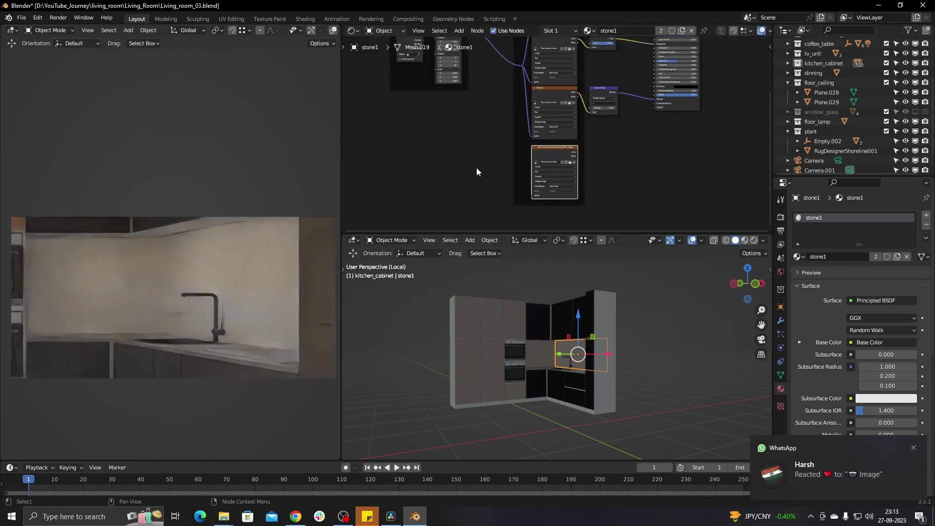
pyautogui.keyDown('alt'); pyautogui.moveTo(448, 68); pyautogui.dragTo(535, 201, button='right'); pyautogui.keyUp('alt')
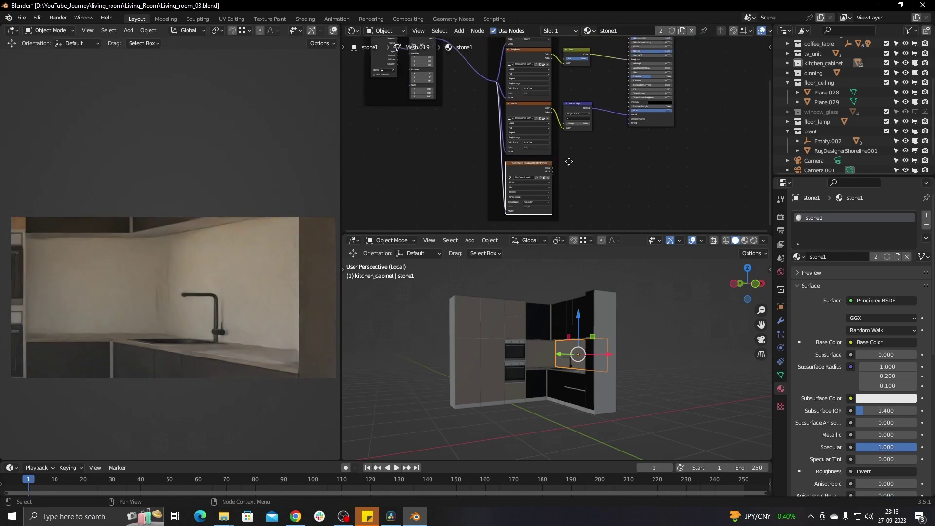
pyautogui.scroll(3, 535, 201)
# Step: Route the bump image through a new Bump node into the shader's Normal at strength 0.1
pyautogui.moveTo(514, 192); pyautogui.dragTo(542, 160)
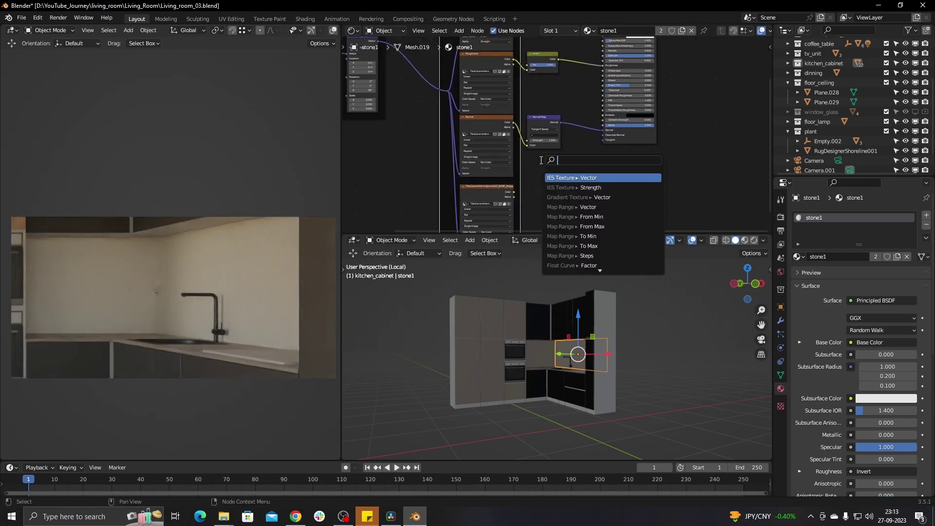
pyautogui.write('bump')
pyautogui.press('Return')
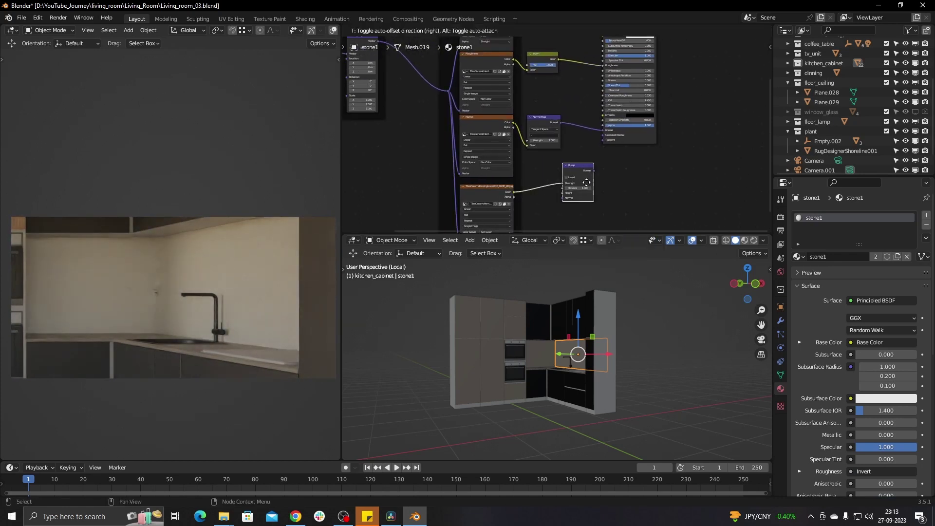
pyautogui.click(565, 175)
pyautogui.scroll(2, 567, 185)
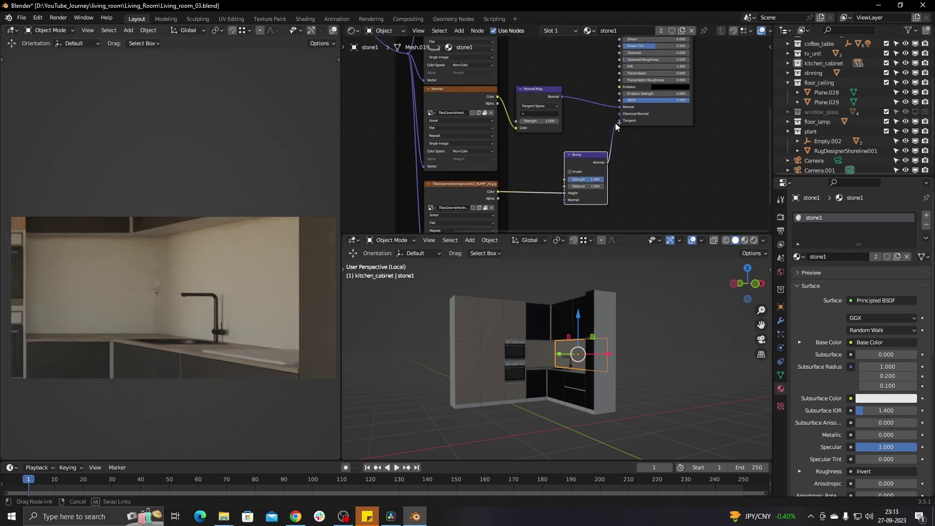
pyautogui.moveTo(617, 126); pyautogui.dragTo(619, 107)
pyautogui.moveTo(584, 154); pyautogui.dragTo(589, 91)
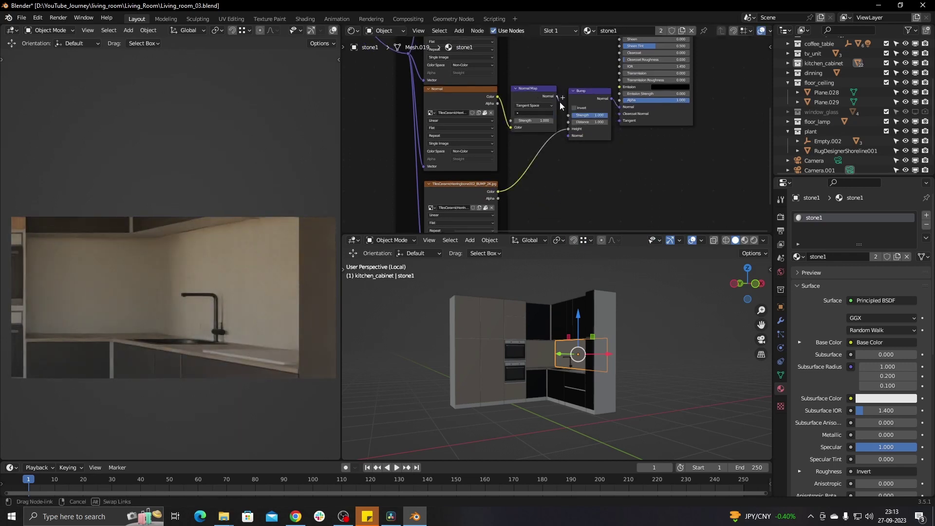
pyautogui.click(589, 114)
pyautogui.write('0.1')
pyautogui.press('Return')
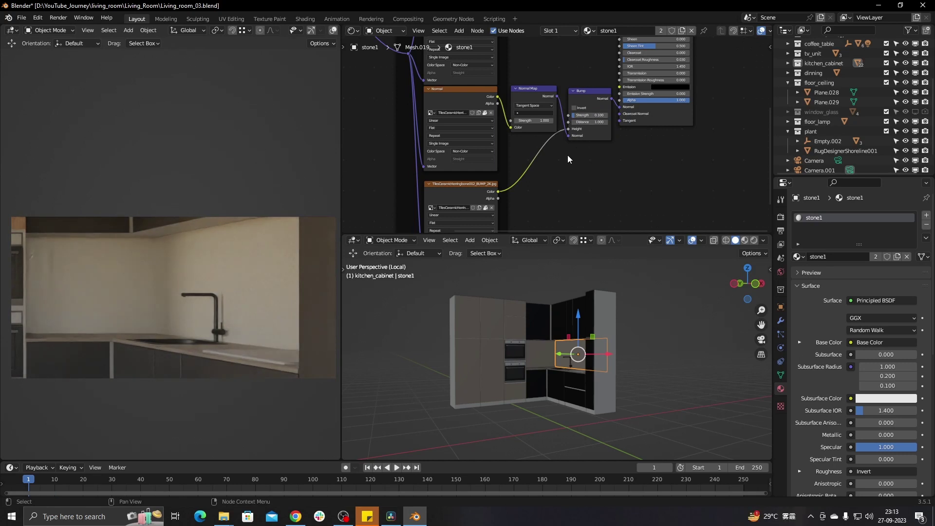
pyautogui.moveTo(568, 155); pyautogui.dragTo(595, 228, button='middle')
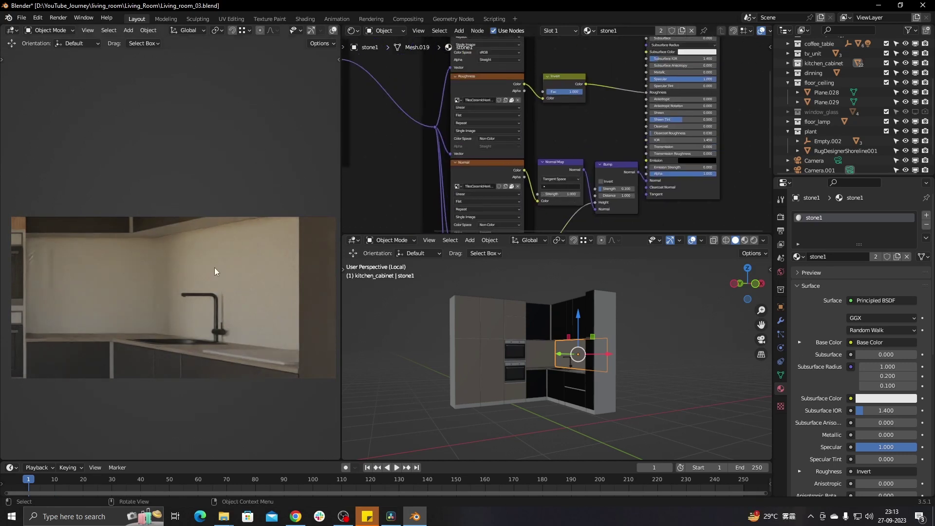
# Step: Frame the stone1 wall and orbit to a close-up of the corner and faucet
pyautogui.press('KP_Decimal')
pyautogui.moveTo(575, 361); pyautogui.dragTo(521, 326, button='middle')
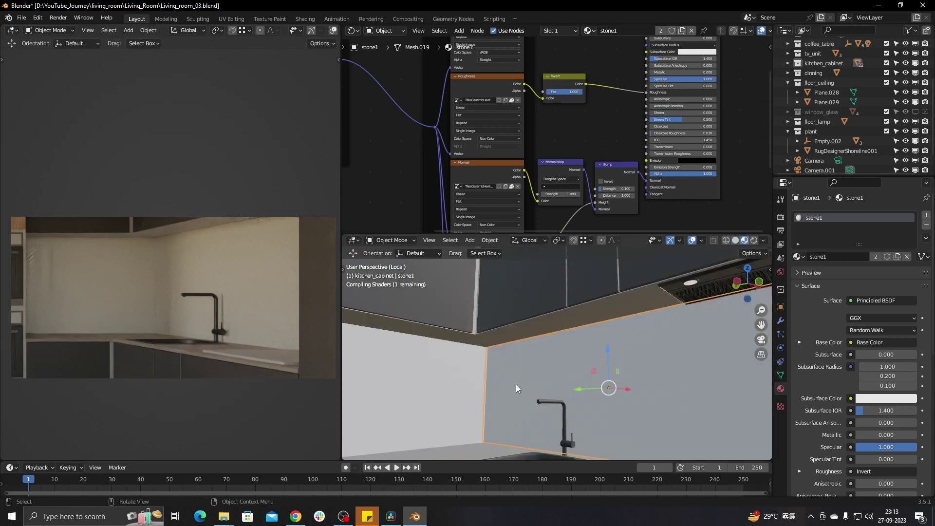
pyautogui.moveTo(523, 360); pyautogui.dragTo(407, 326, button='middle')
pyautogui.scroll(-4, 407, 324)
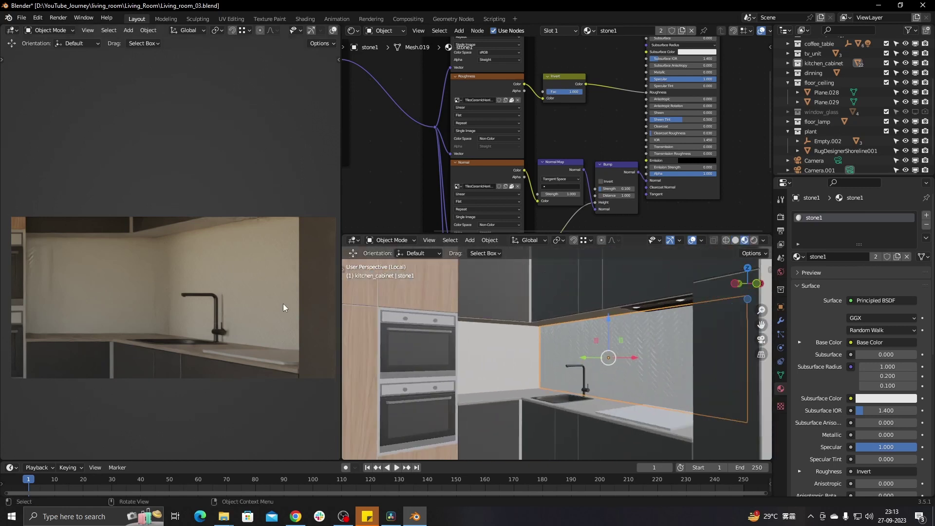
pyautogui.scroll(-2, 288, 298)
# Step: Put the working 3D view in Solid shading and move the render to the backsplash close-up
pyautogui.press('z')
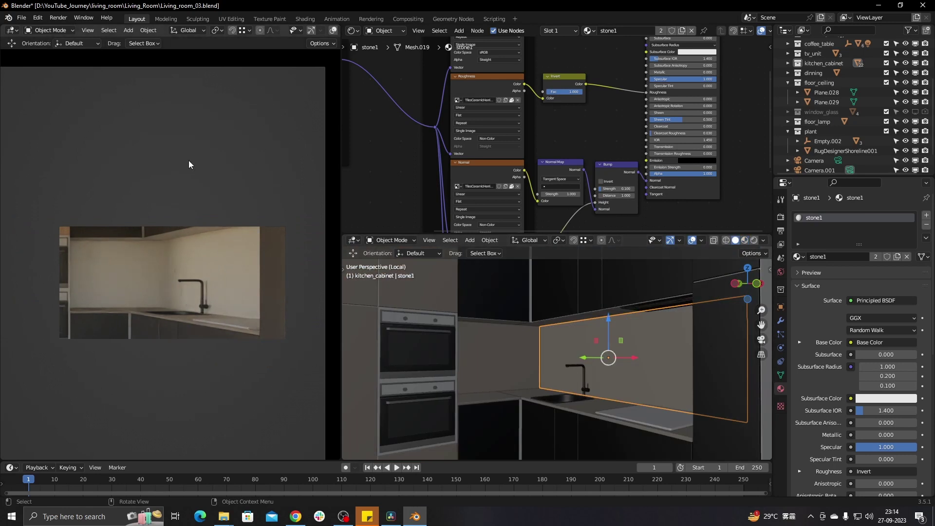
pyautogui.moveTo(189, 165)
pyautogui.mouseDown(button='middle')
pyautogui.moveTo(50, 262)
pyautogui.moveTo(174, 252)
pyautogui.mouseUp(button='middle')
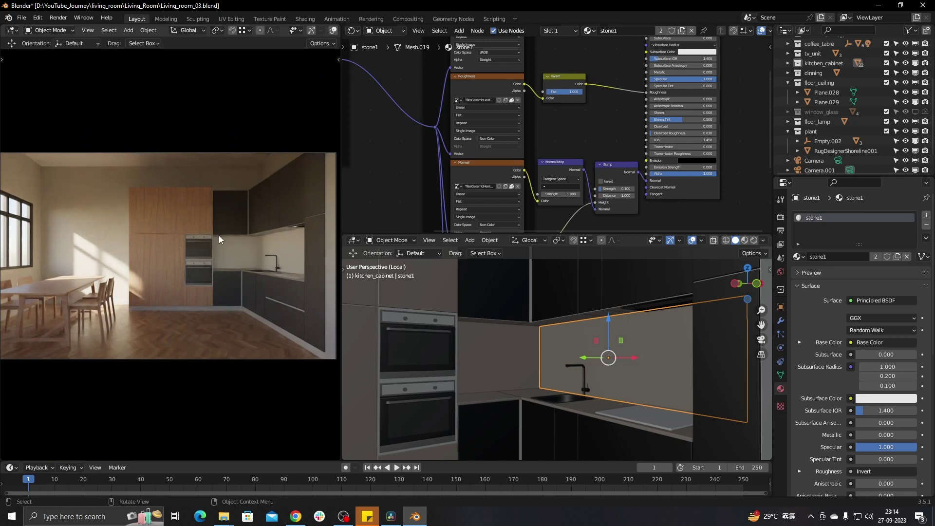
pyautogui.scroll(5, 287, 229)
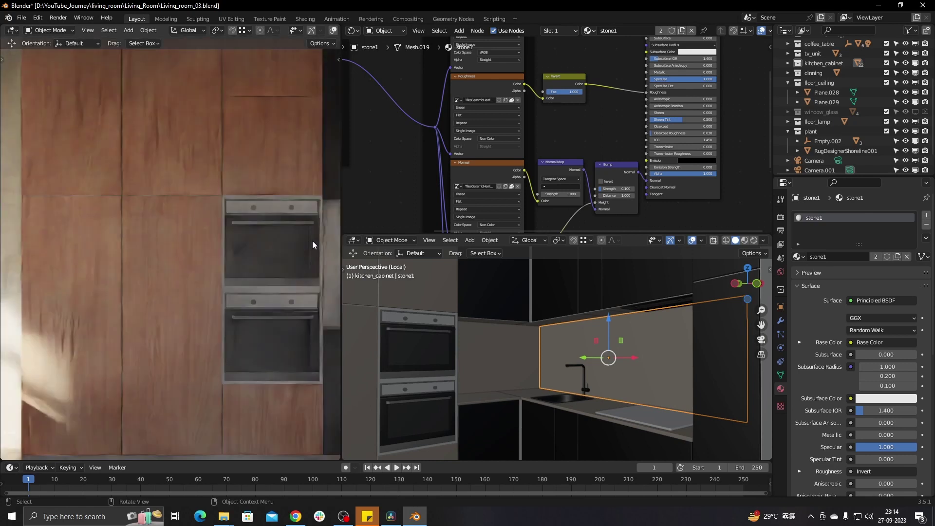
pyautogui.moveTo(312, 240); pyautogui.dragTo(36, 238, button='middle')
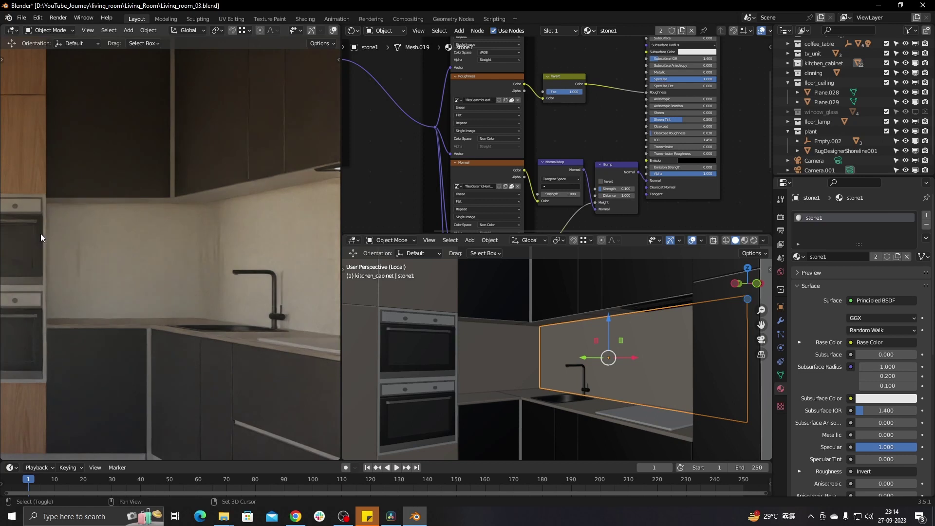
pyautogui.scroll(-5, 176, 230)
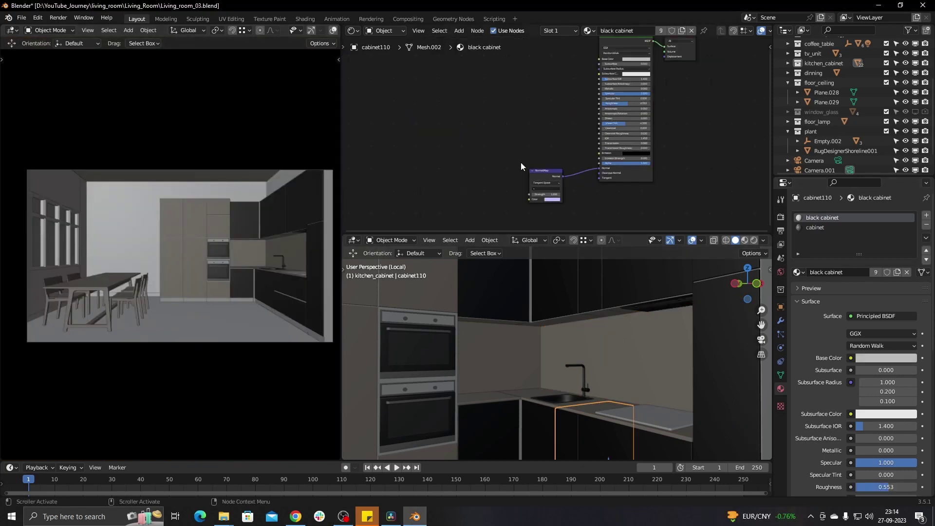
# Step: Select the lower cabinet cabinet.002 and inspect the black cabinet's Normal Map node
pyautogui.scroll(2, 517, 168)
pyautogui.click(515, 175)
pyautogui.scroll(-4, 560, 352)
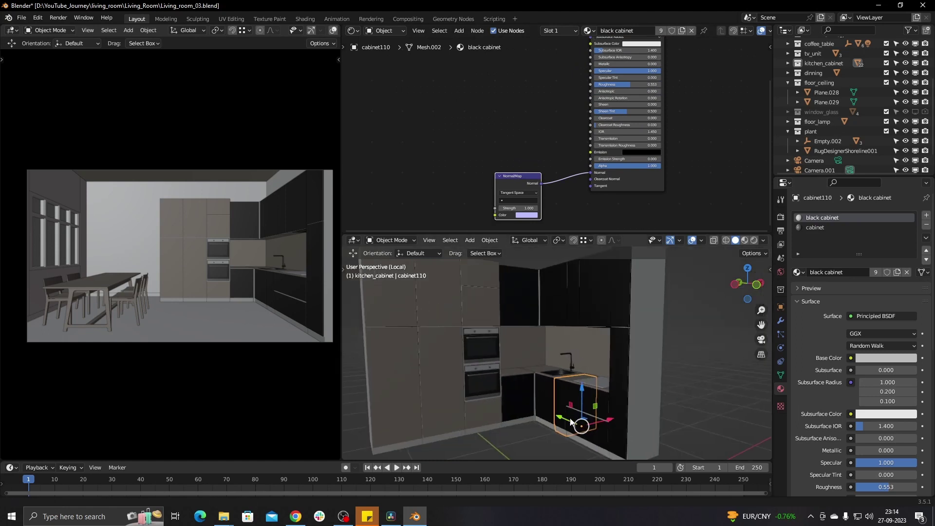
pyautogui.scroll(3, 571, 421)
pyautogui.click(568, 321)
pyautogui.scroll(2, 559, 388)
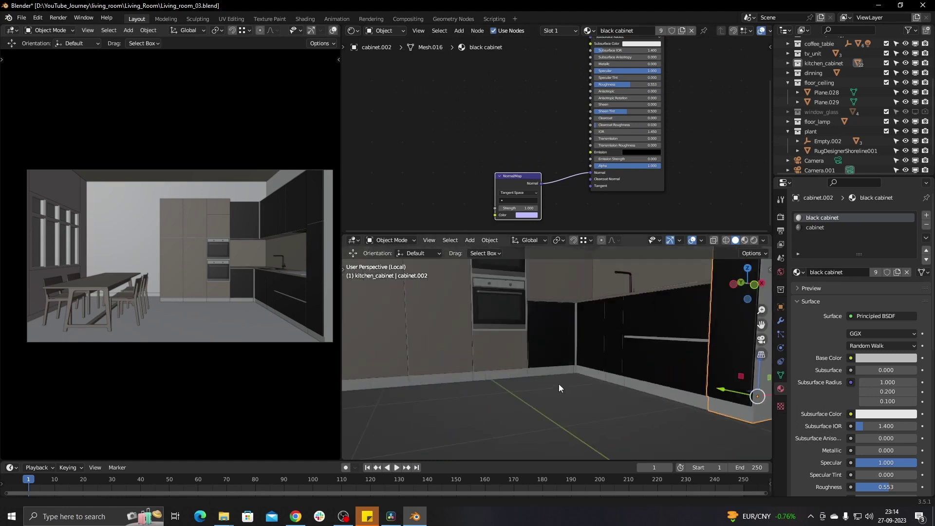
pyautogui.moveTo(560, 388); pyautogui.dragTo(525, 381, button='middle')
# Step: Check the wood_cabinet material on the tall cabinets cabinet041 and cabinet117
pyautogui.click(525, 381)
pyautogui.click(561, 382)
pyautogui.click(524, 382)
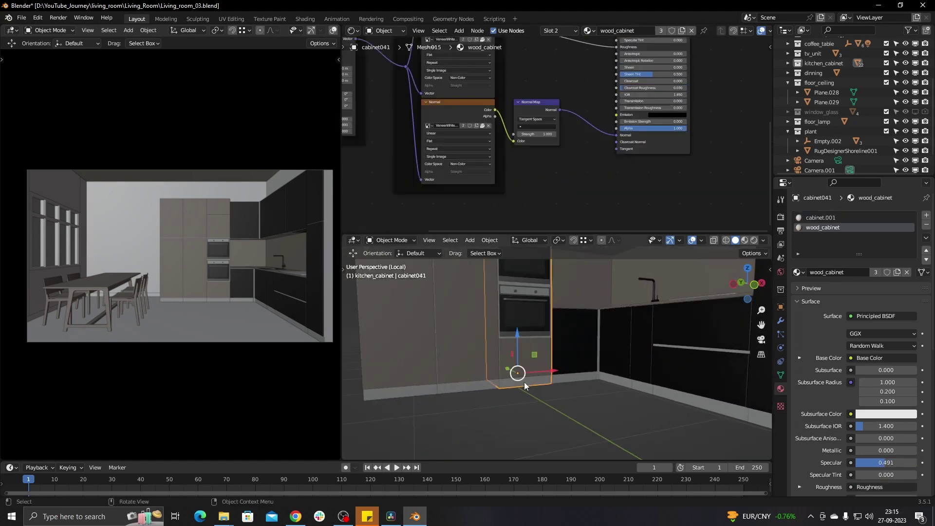
pyautogui.click(475, 389)
pyautogui.click(405, 395)
pyautogui.moveTo(562, 384)
pyautogui.mouseDown(button='middle')
pyautogui.moveTo(650, 366)
pyautogui.moveTo(581, 383)
pyautogui.mouseUp(button='middle')
pyautogui.moveTo(618, 138); pyautogui.dragTo(587, 188, button='middle')
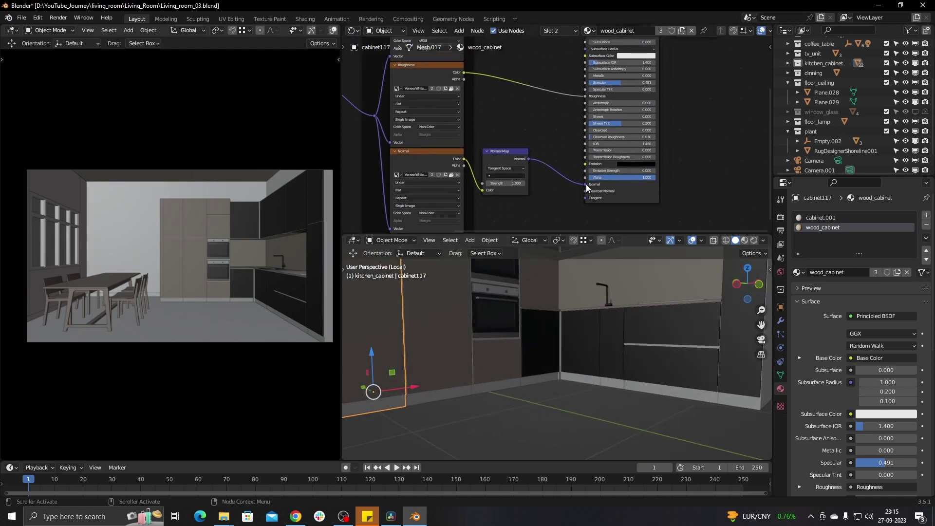
# Step: Select a black cabinet door and inspect its base colour, leaving it white
pyautogui.click(540, 384)
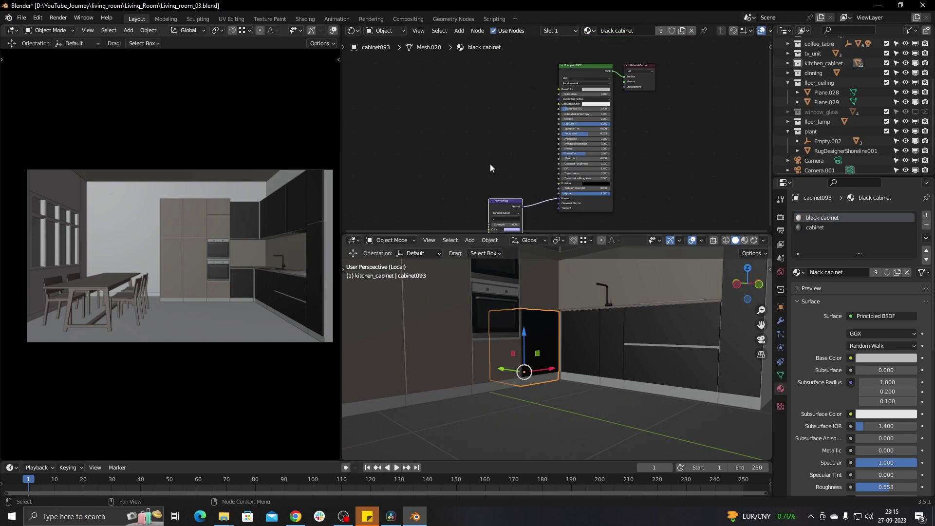
pyautogui.scroll(2, 591, 115)
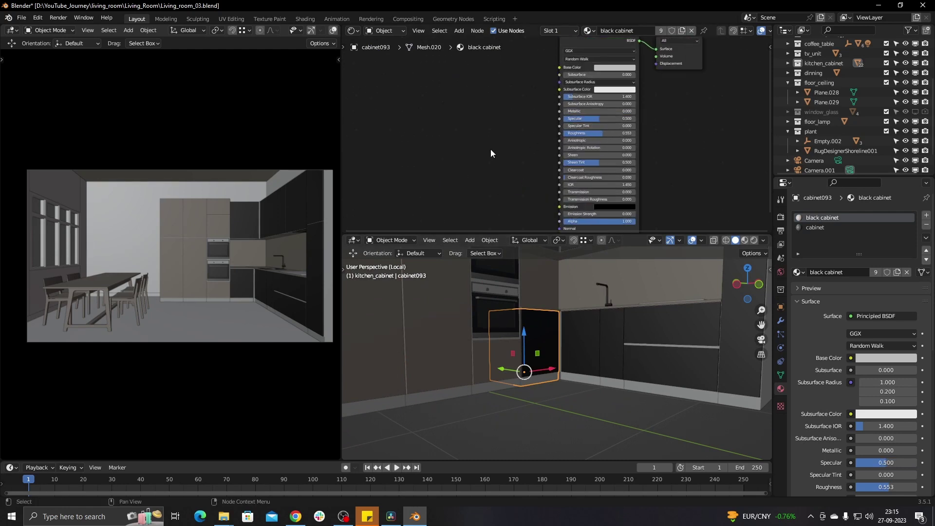
pyautogui.click(604, 68)
pyautogui.doubleClick(635, 152)
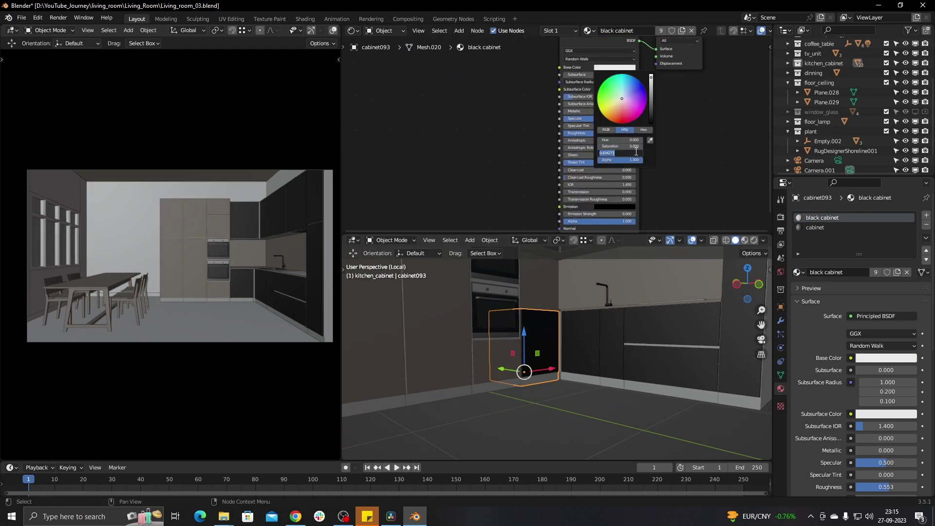
pyautogui.press('Escape')
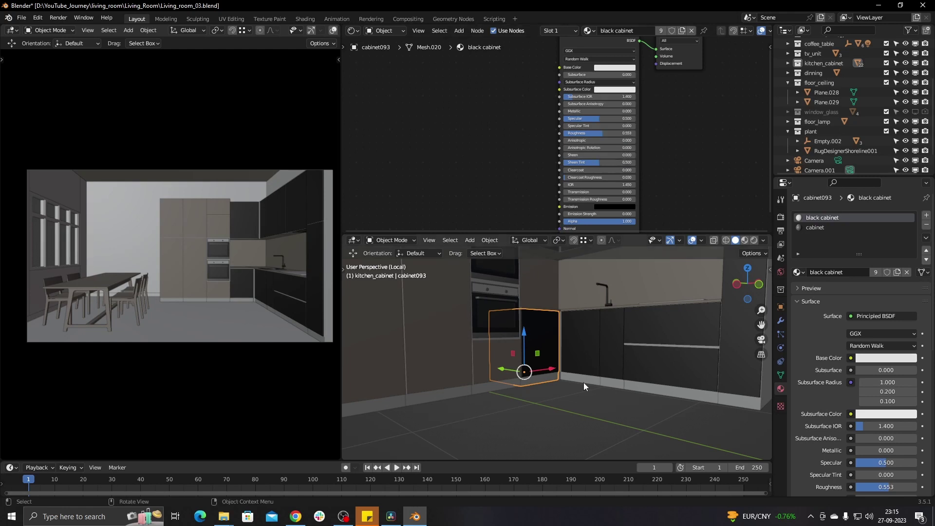
# Step: Reselect cabinet117 and switch the working 3D view to Material Preview shading
pyautogui.click(583, 383)
pyautogui.click(709, 392)
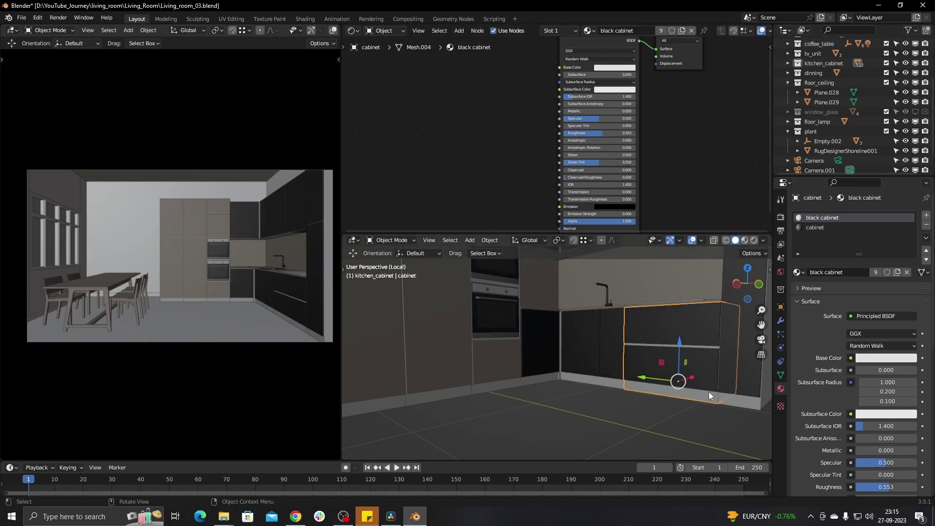
pyautogui.click(731, 411)
pyautogui.click(391, 405)
pyautogui.moveTo(390, 405); pyautogui.dragTo(623, 394, button='middle')
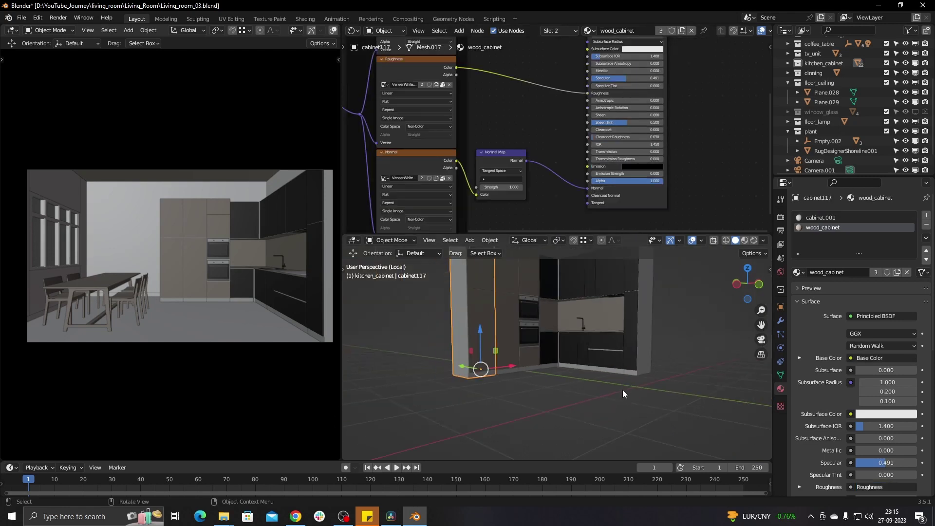
pyautogui.press('z')
pyautogui.moveTo(557, 323); pyautogui.dragTo(586, 299, button='middle')
pyautogui.scroll(3, 565, 453)
pyautogui.moveTo(565, 453)
pyautogui.mouseDown(button='middle')
pyautogui.moveTo(595, 406)
pyautogui.moveTo(572, 380)
pyautogui.moveTo(652, 381)
pyautogui.moveTo(454, 355)
pyautogui.mouseUp(button='middle')
# Step: Reset the upper oven's black glass material Specular to 0.5
pyautogui.click(440, 327)
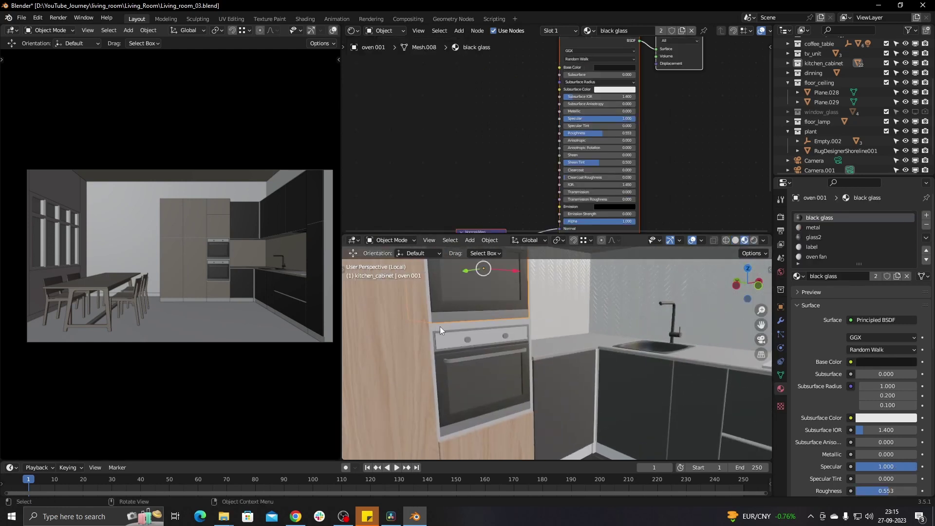
pyautogui.moveTo(502, 151); pyautogui.dragTo(586, 142, button='middle')
pyautogui.press('BackSpace')
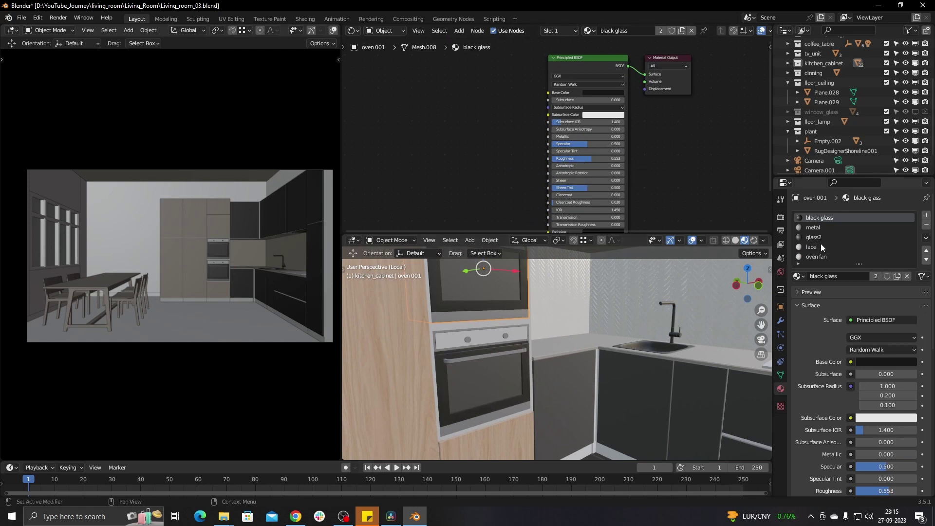
# Step: Give the lower oven's metal Specular 0.5, Metallic 1.0, a lighter base colour and Roughness 0.2
pyautogui.moveTo(587, 335)
pyautogui.mouseDown(button='middle')
pyautogui.moveTo(516, 321)
pyautogui.moveTo(528, 338)
pyautogui.mouseUp(button='middle')
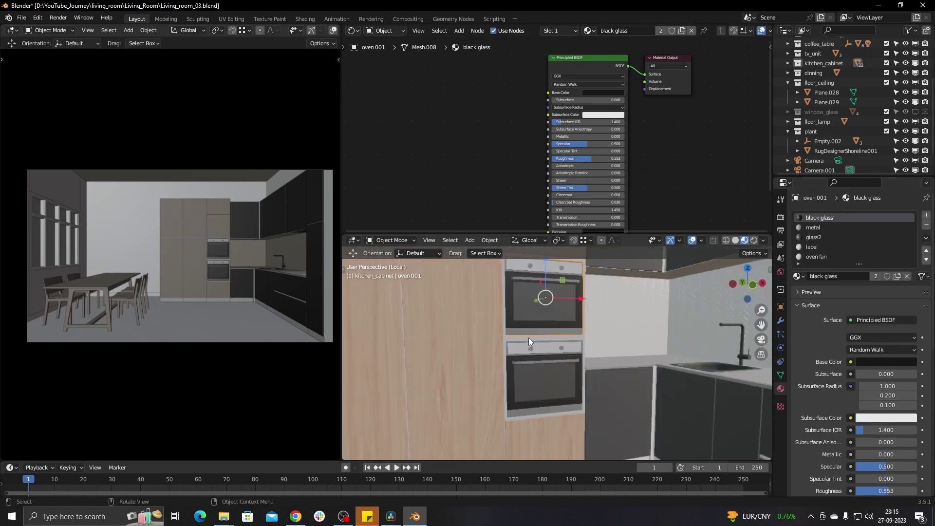
pyautogui.scroll(4, 528, 338)
pyautogui.click(541, 371)
pyautogui.click(818, 228)
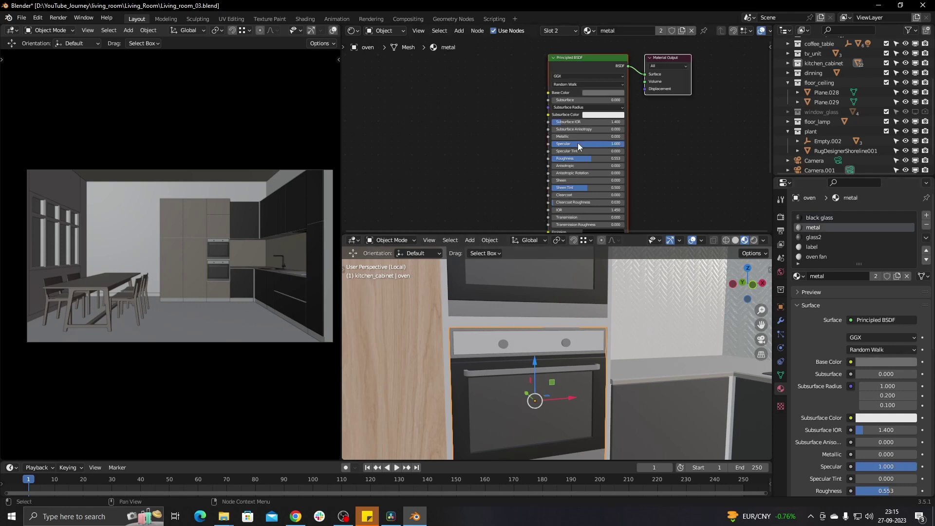
pyautogui.write('0.5')
pyautogui.press('Return')
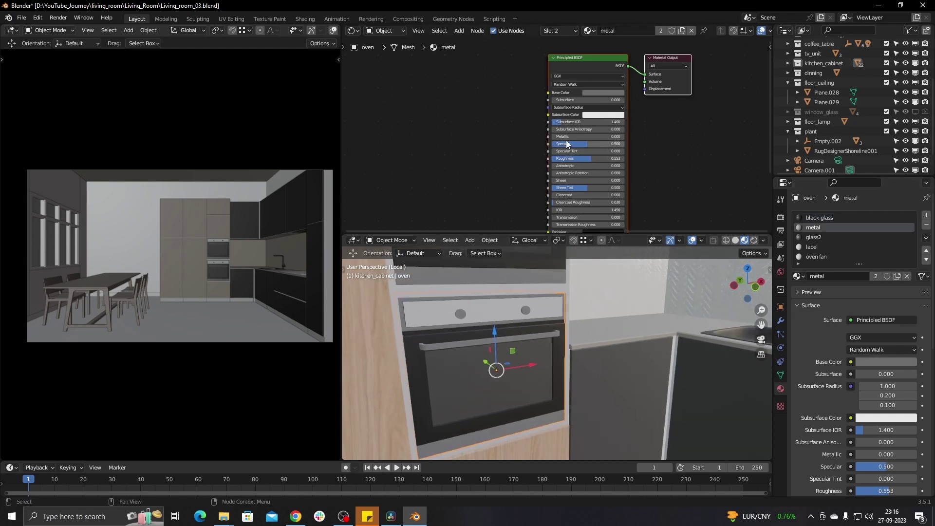
pyautogui.moveTo(565, 137); pyautogui.dragTo(625, 137)
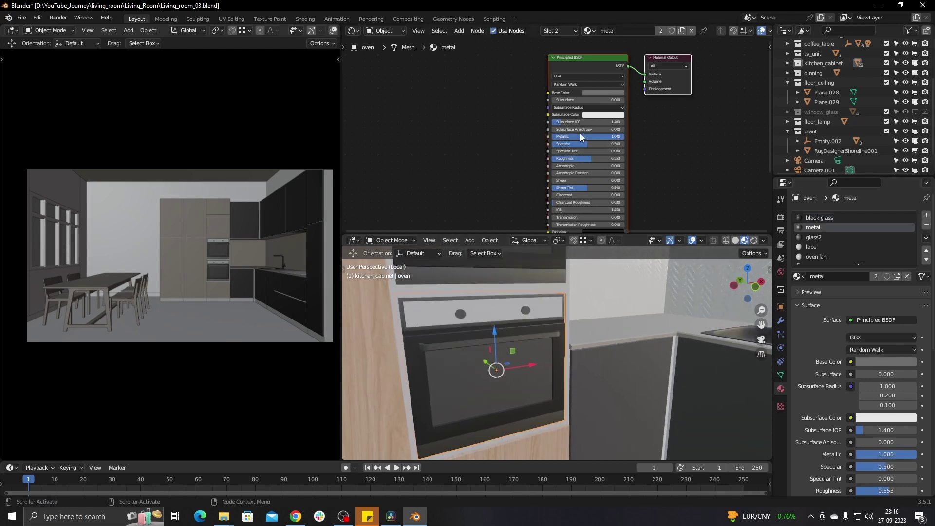
pyautogui.click(601, 92)
pyautogui.moveTo(616, 178)
pyautogui.mouseDown()
pyautogui.moveTo(617, 161)
pyautogui.moveTo(578, 158)
pyautogui.mouseUp()
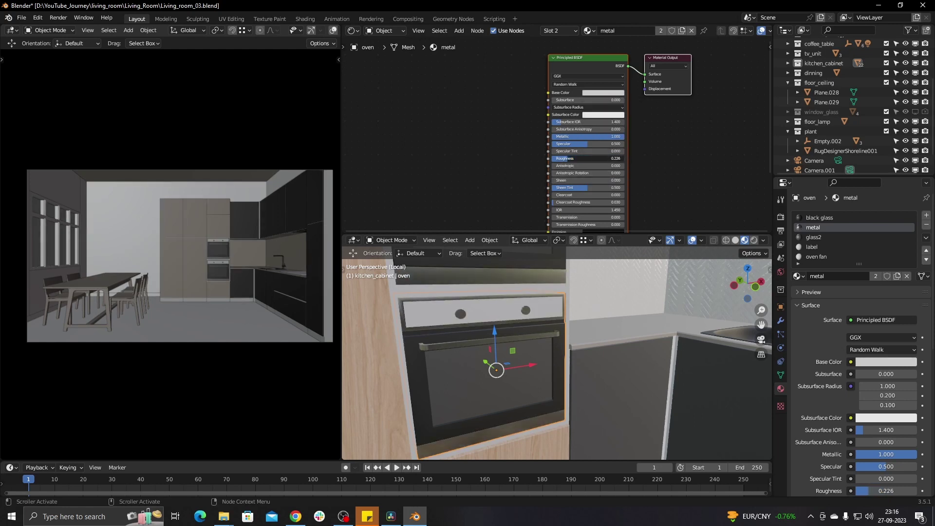
pyautogui.write('0.2')
pyautogui.press('Return')
# Step: Set the oven's glass2 material to Specular 0.5 and Roughness 0.1
pyautogui.moveTo(507, 337)
pyautogui.mouseDown(button='middle')
pyautogui.moveTo(505, 357)
pyautogui.moveTo(533, 364)
pyautogui.mouseUp(button='middle')
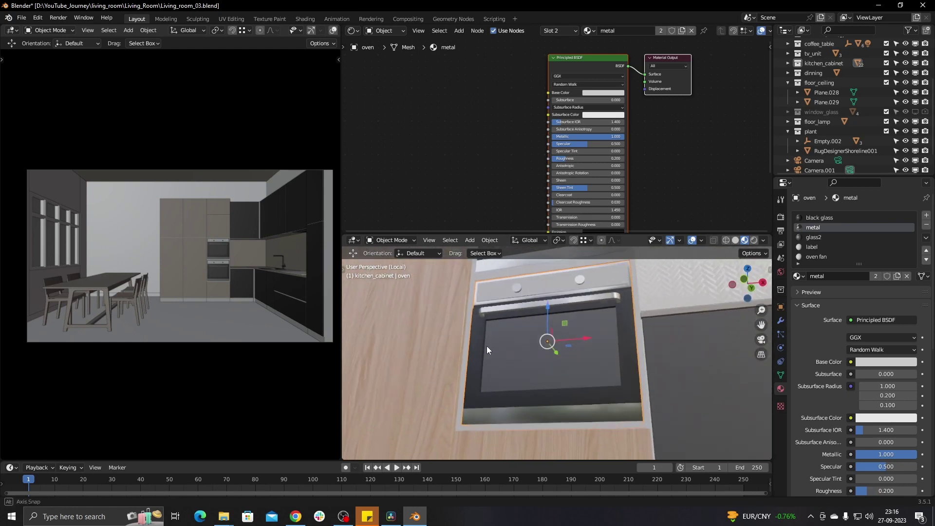
pyautogui.moveTo(533, 361); pyautogui.dragTo(508, 317, button='middle')
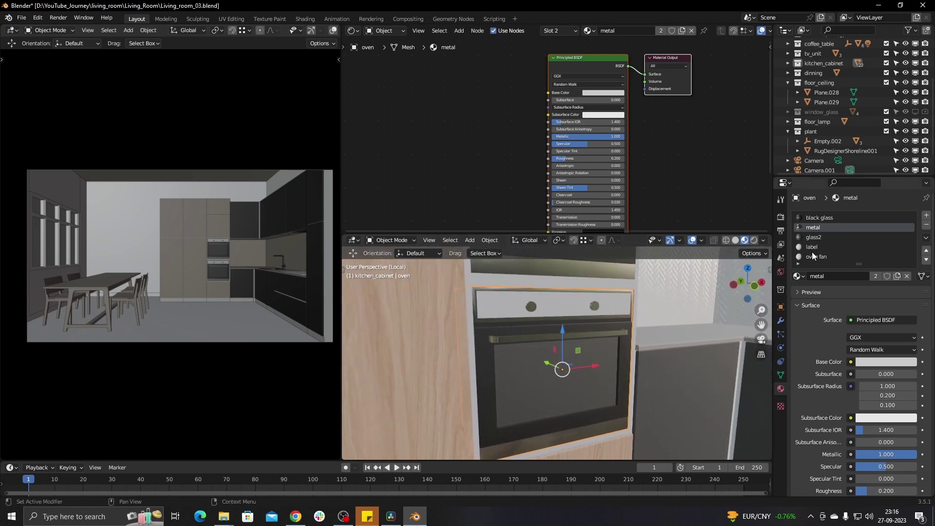
pyautogui.click(815, 238)
pyautogui.write('0.5')
pyautogui.press('Return')
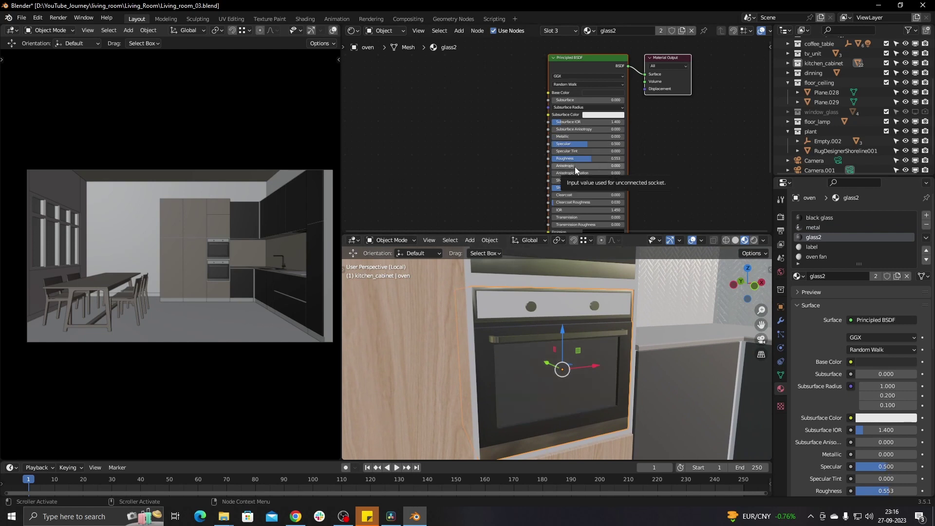
pyautogui.moveTo(590, 159); pyautogui.dragTo(580, 163)
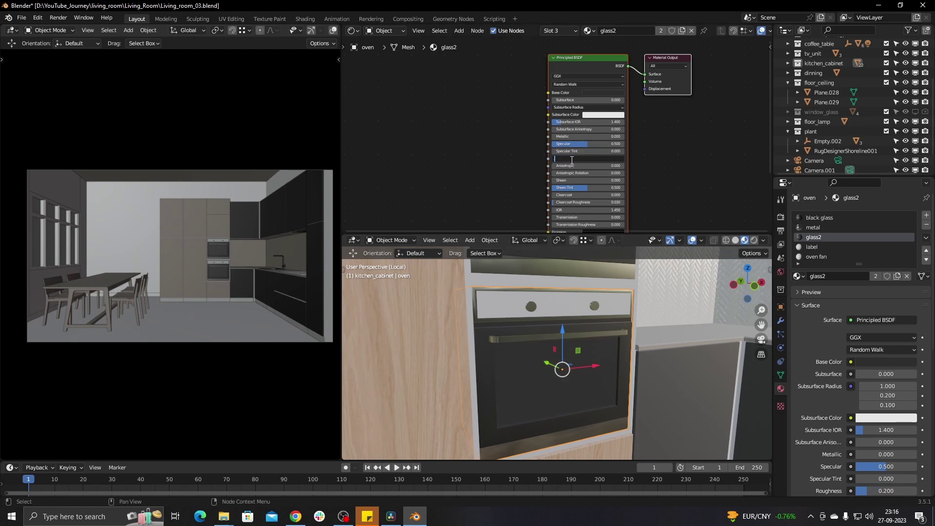
pyautogui.write('0.1')
pyautogui.press('Return')
# Step: Look over the oven's label and fan materials, then select the faucet
pyautogui.moveTo(501, 370); pyautogui.dragTo(513, 393, button='middle')
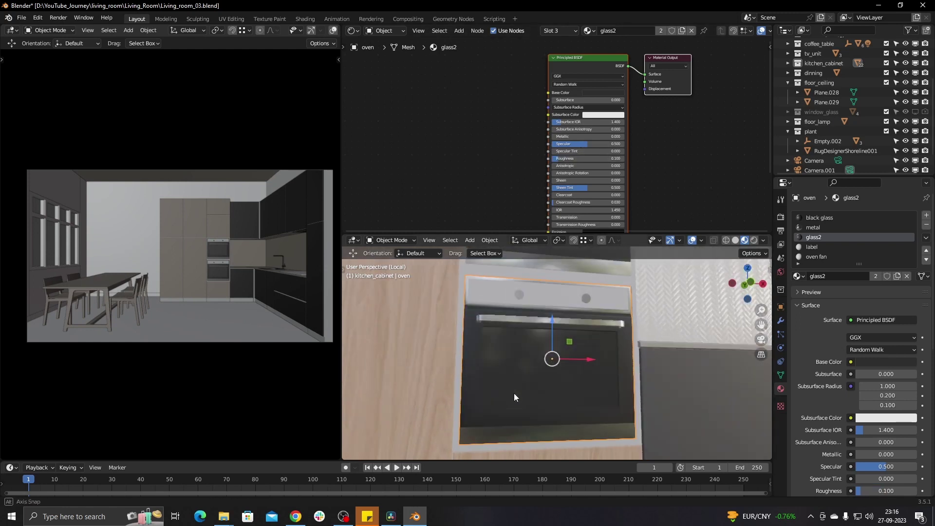
pyautogui.click(823, 248)
pyautogui.click(824, 257)
pyautogui.scroll(-3, 595, 305)
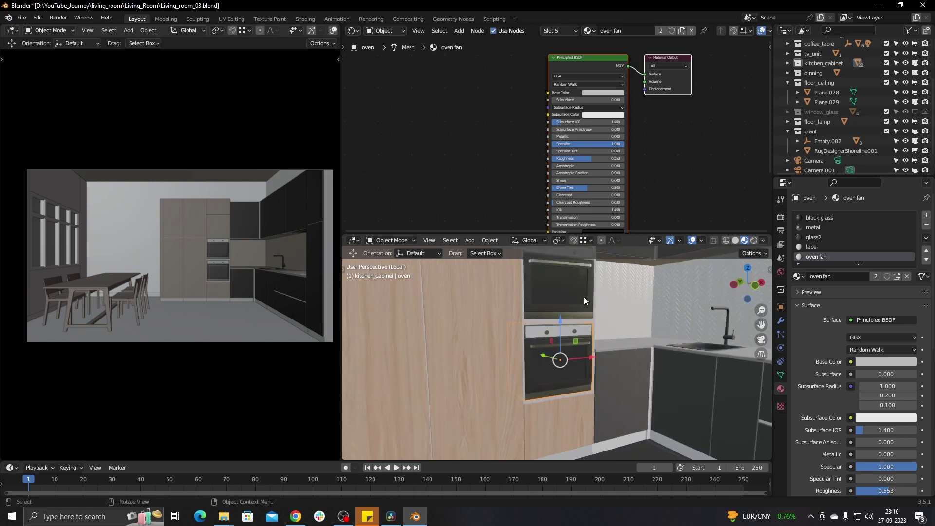
pyautogui.scroll(-3, 604, 317)
pyautogui.scroll(5, 682, 322)
pyautogui.click(737, 309)
# Step: Make the faucet material Specular 0.5, Metallic 1, base colour value 0.1 and Roughness 0.2
pyautogui.press('KP_Decimal')
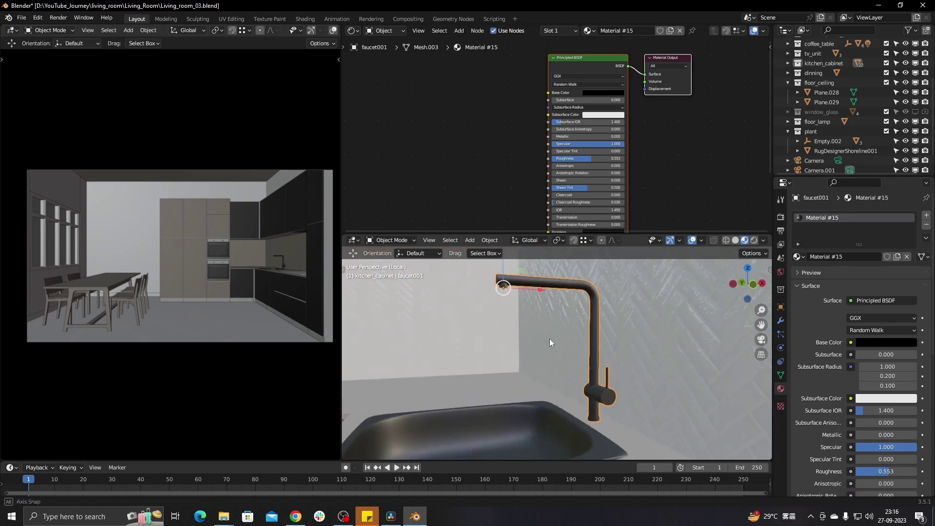
pyautogui.press('BackSpace')
pyautogui.keyDown('shift'); pyautogui.scroll(-3, 578, 147); pyautogui.keyUp('shift')
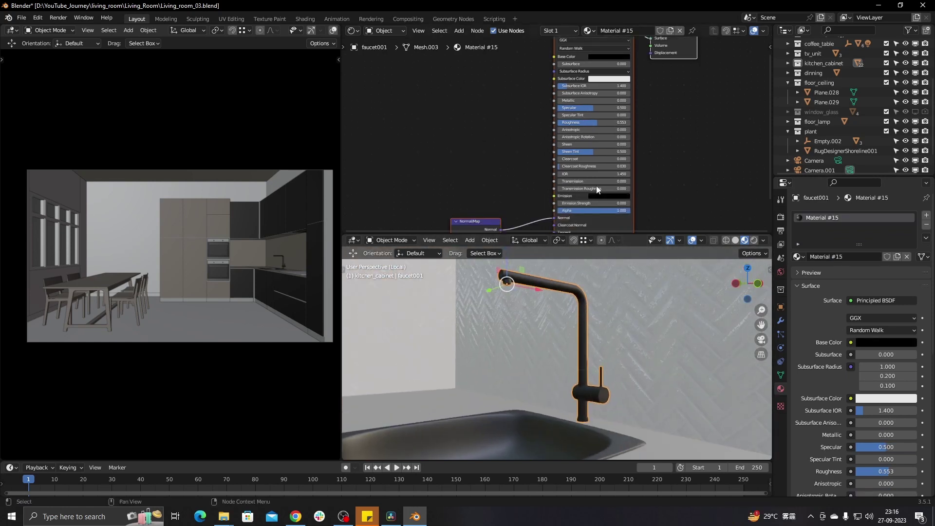
pyautogui.moveTo(572, 101); pyautogui.dragTo(636, 101)
pyautogui.click(615, 58)
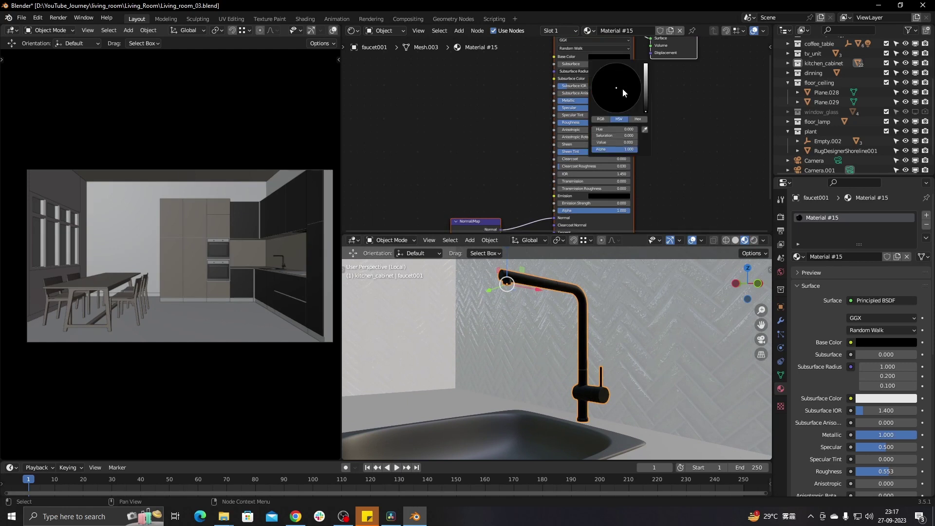
pyautogui.write('0.1')
pyautogui.press('Return')
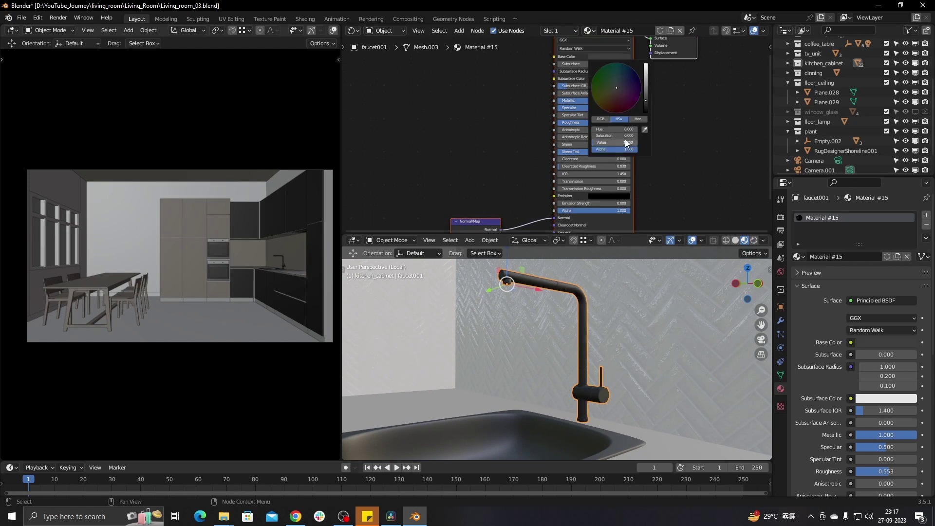
pyautogui.write('0.2')
pyautogui.press('Return')
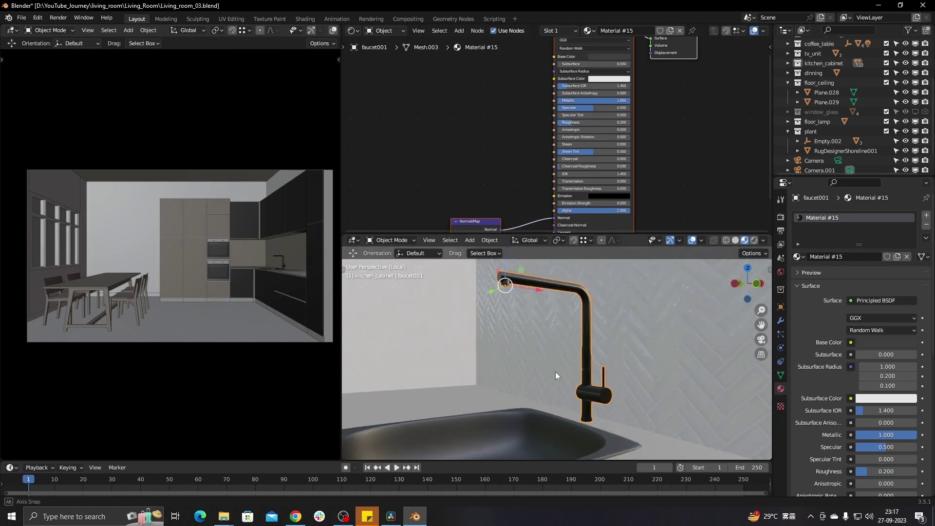
# Step: Give the sink the faucet's 'sink tap' material from the existing materials list
pyautogui.moveTo(555, 373); pyautogui.dragTo(604, 371, button='middle')
pyautogui.moveTo(550, 335); pyautogui.dragTo(572, 365, button='middle')
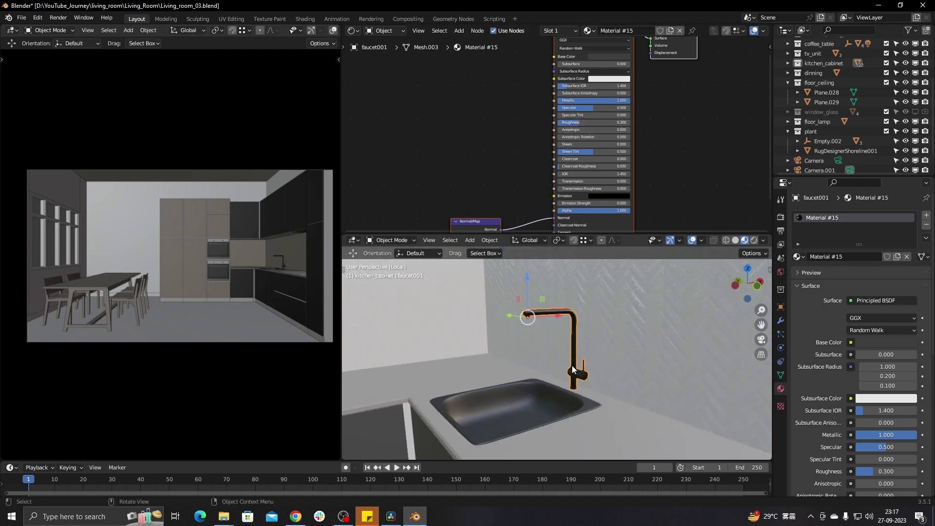
pyautogui.click(546, 392)
pyautogui.write('sink tap')
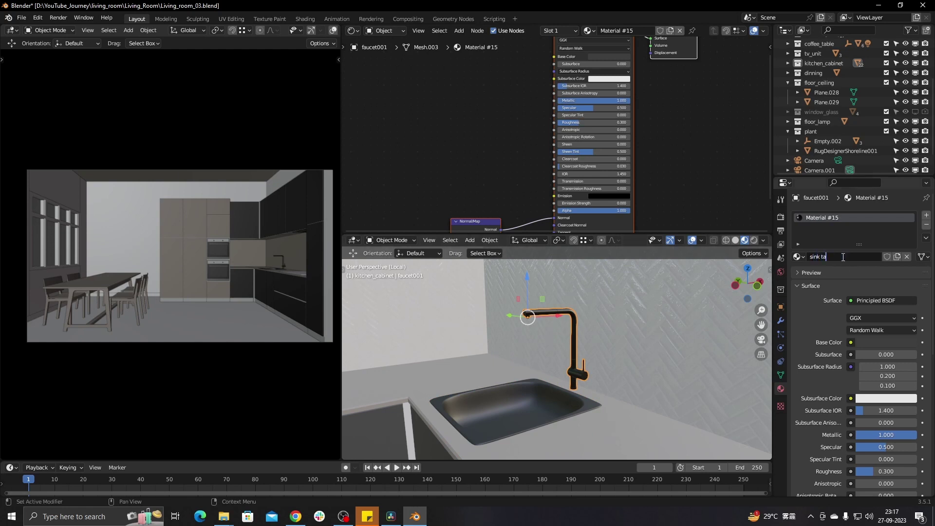
pyautogui.click(542, 381)
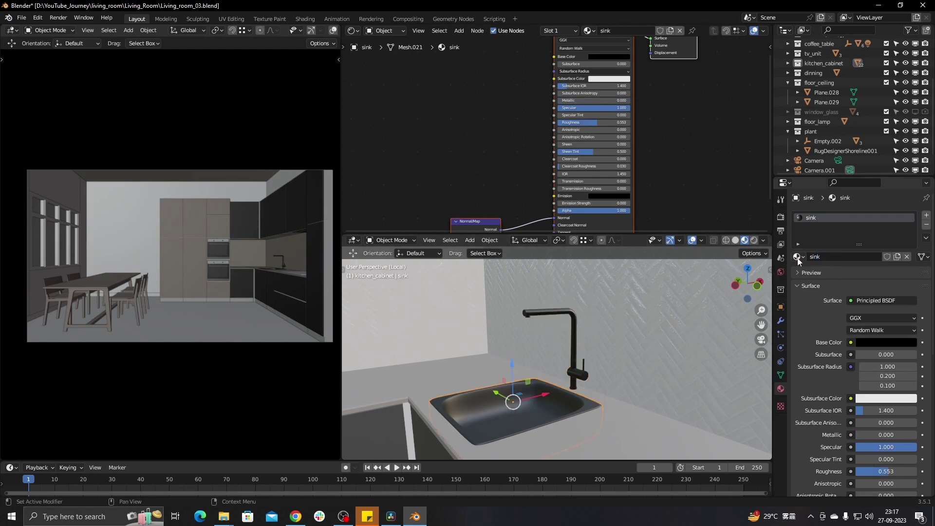
pyautogui.click(798, 257)
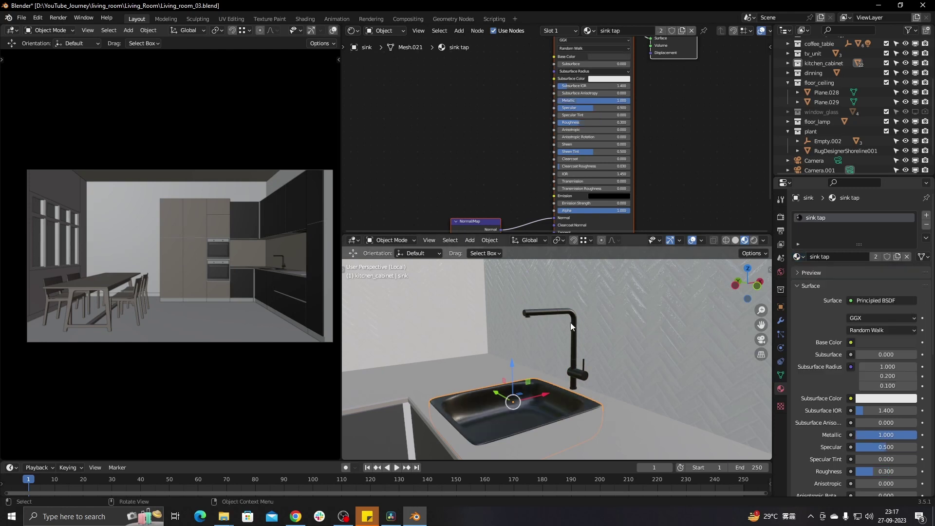
pyautogui.scroll(-3, 626, 401)
pyautogui.scroll(-2, 625, 402)
# Step: Delete the gas hob's Normal Map node
pyautogui.click(625, 402)
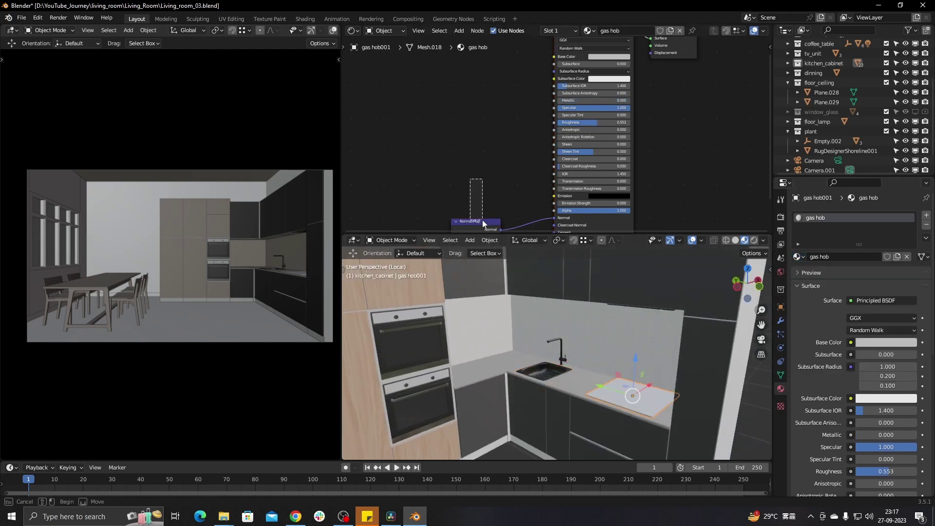
pyautogui.press('x')
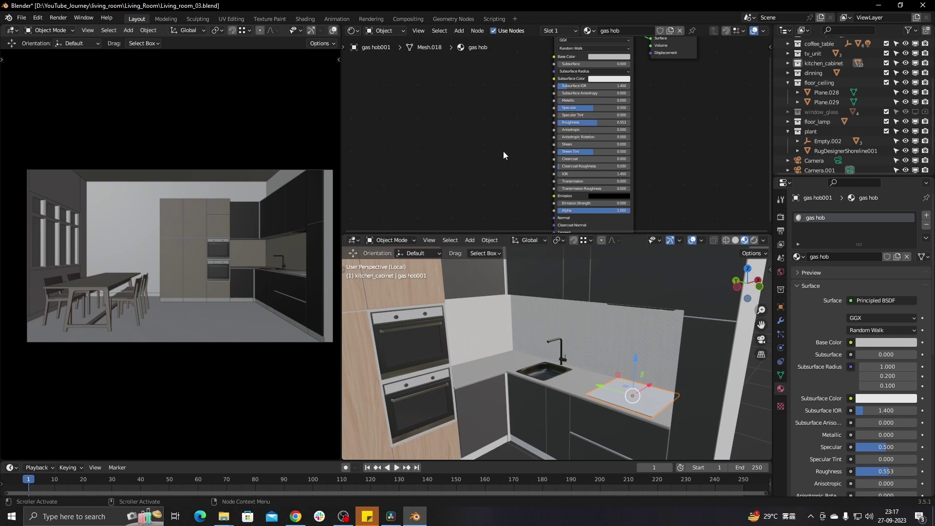
pyautogui.scroll(-2, 560, 351)
# Step: Search Google Images for 'gas hob texture' and preview the ASKO hob result
pyautogui.click(296, 516)
pyautogui.write('gass h')
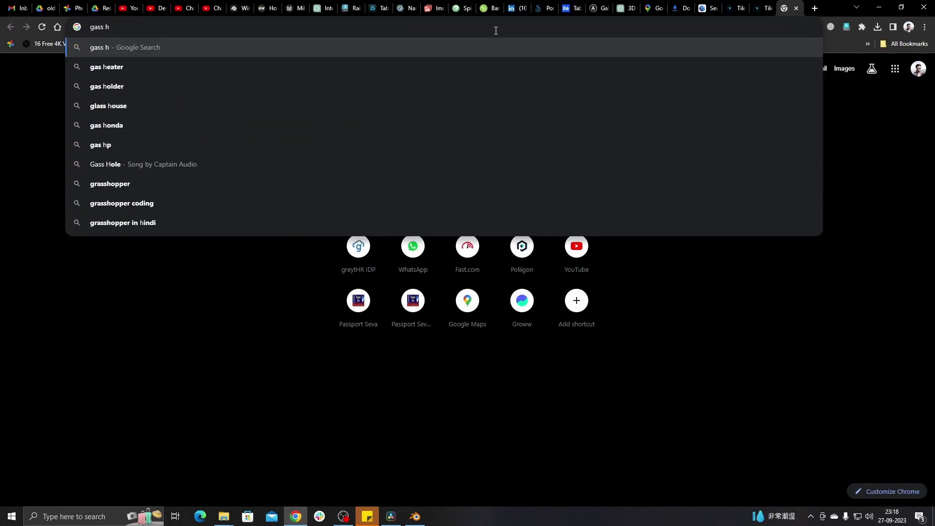
pyautogui.press('BackSpace')
pyautogui.press('BackSpace')
pyautogui.press('BackSpace')
pyautogui.write(' hob text')
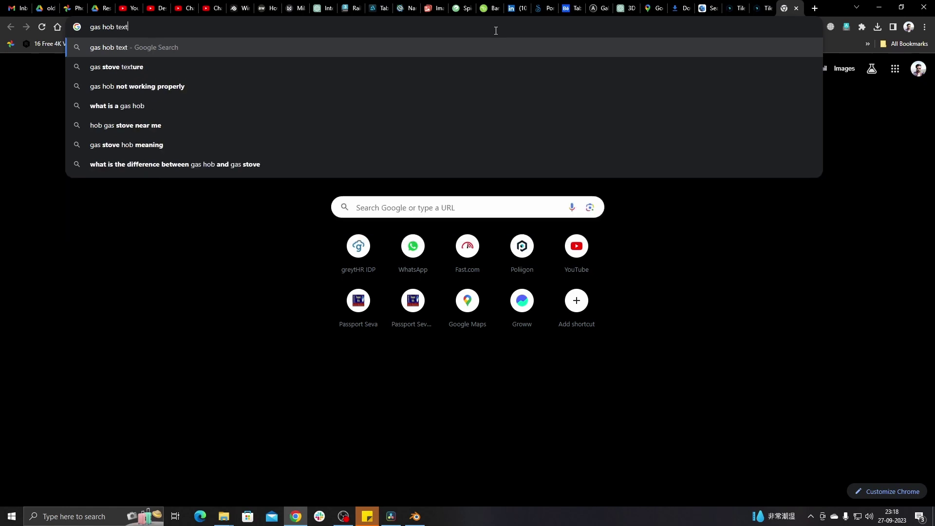
pyautogui.write('ure')
pyautogui.press('Return')
pyautogui.click(120, 105)
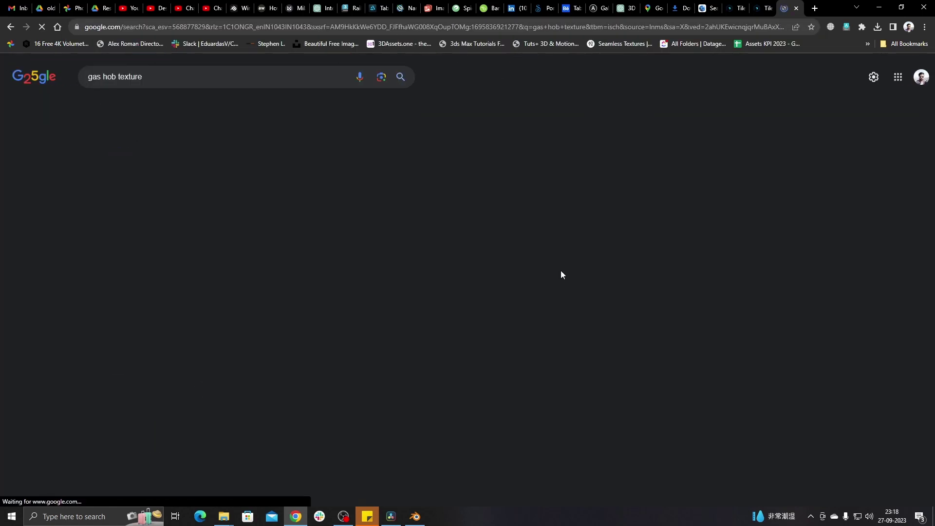
pyautogui.click(374, 319)
pyautogui.press('Right')
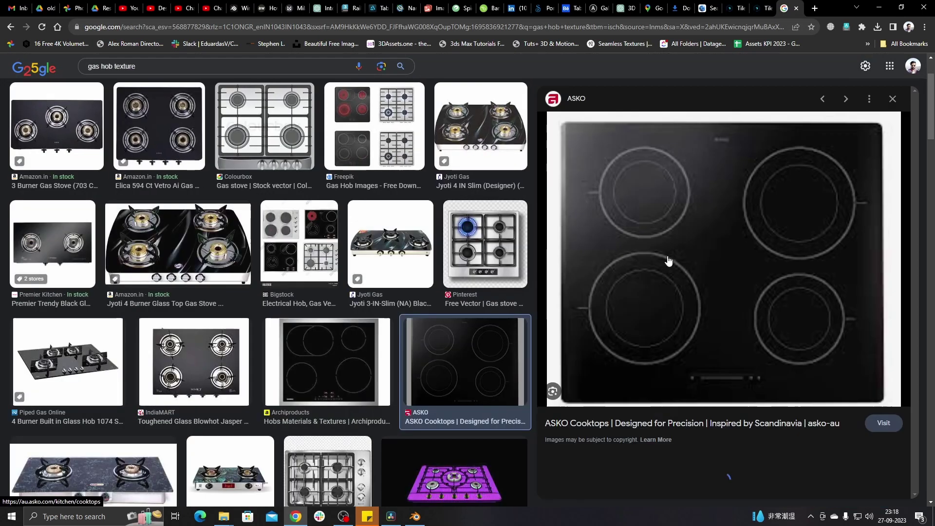
# Step: Save the ASKO hob image as gass hob.jpg and drop it into the shader editor
pyautogui.hotkey('ctrl', 't')
pyautogui.rightClick(721, 27)
pyautogui.click(721, 94)
pyautogui.rightClick(466, 197)
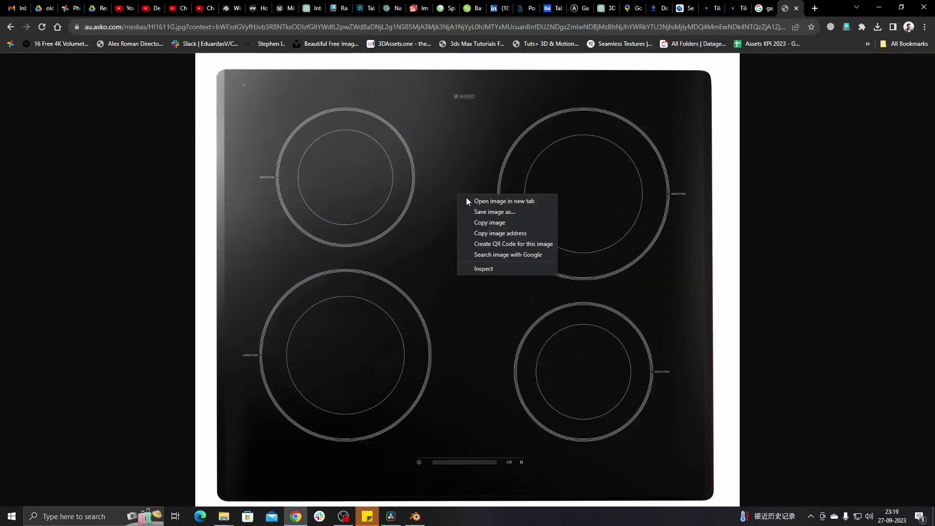
pyautogui.click(487, 211)
pyautogui.press('Return')
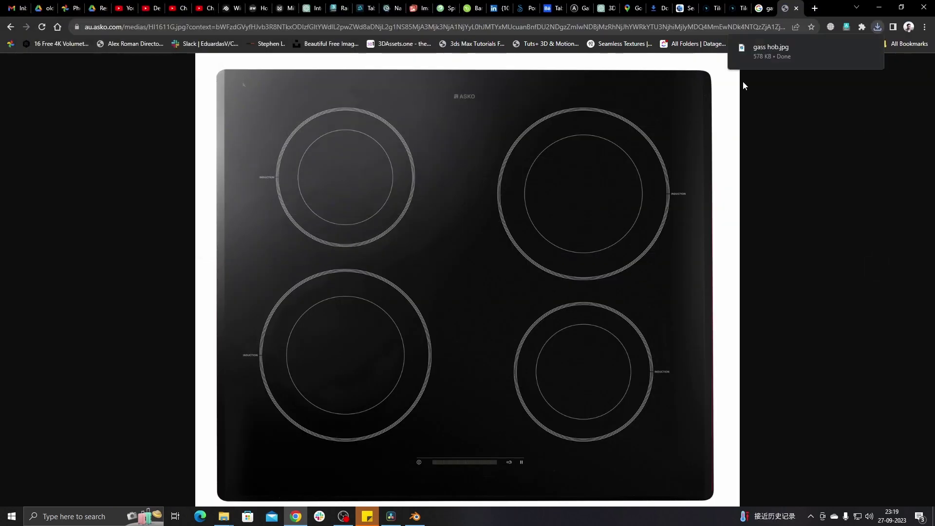
pyautogui.moveTo(146, 292); pyautogui.dragTo(438, 141)
# Step: Connect the hob image's Color to Base Color and set the gas hob's Roughness to 0.3
pyautogui.moveTo(508, 107); pyautogui.dragTo(554, 58)
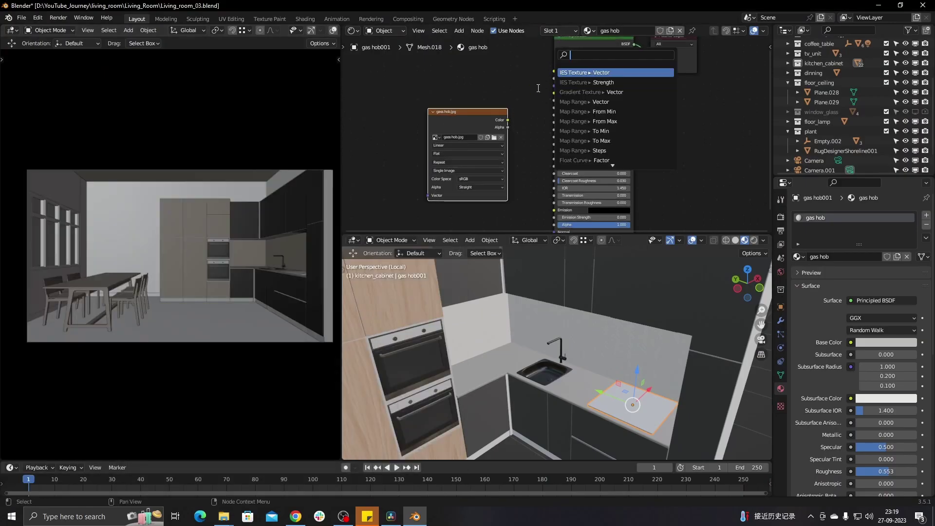
pyautogui.moveTo(511, 96); pyautogui.dragTo(553, 72)
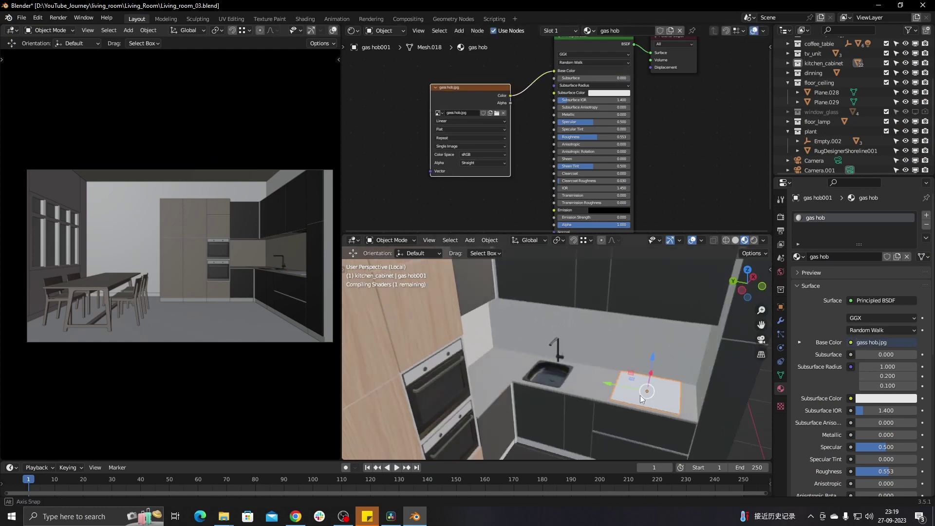
pyautogui.scroll(3, 640, 395)
pyautogui.moveTo(636, 366); pyautogui.dragTo(667, 383, button='middle')
pyautogui.scroll(2, 667, 384)
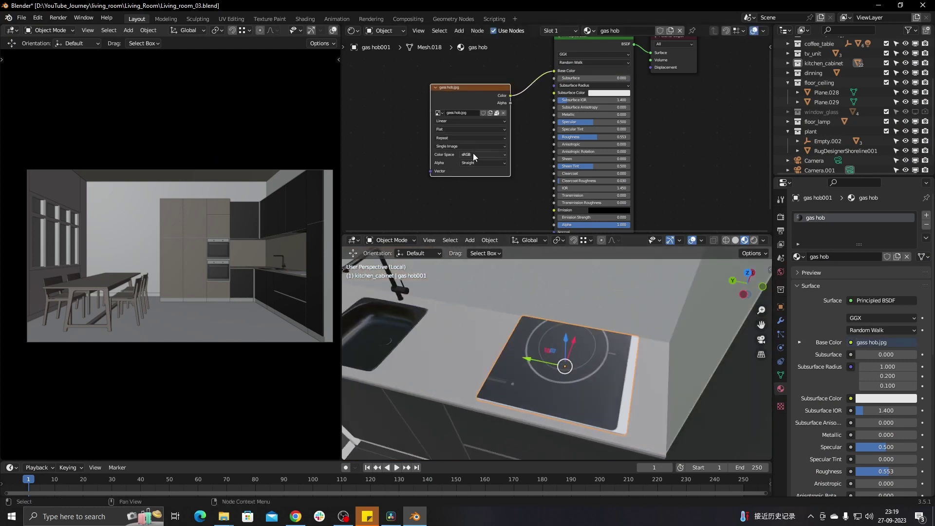
pyautogui.click(587, 138)
pyautogui.write('2')
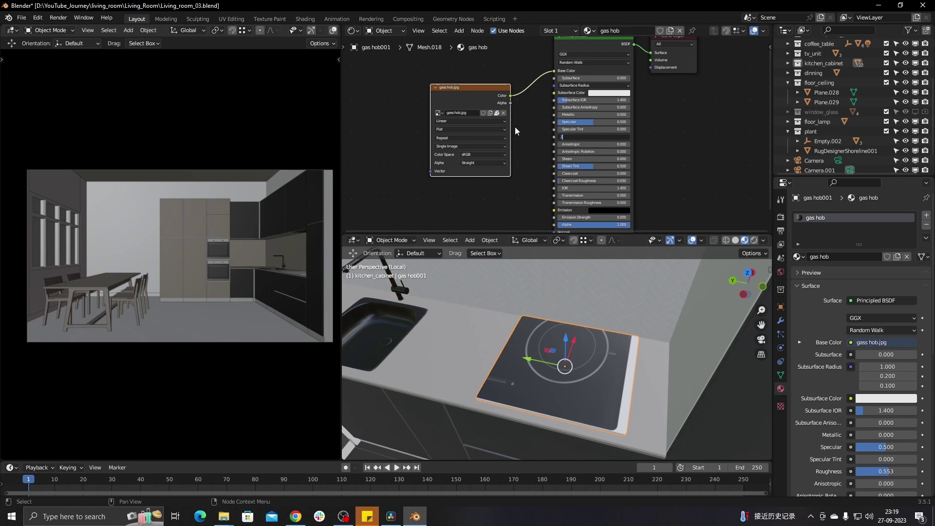
pyautogui.press('Return')
pyautogui.click(354, 30)
# Step: Show the Image Editor above and give the gas hob a first Smart UV Project unwrap
pyautogui.click(375, 81)
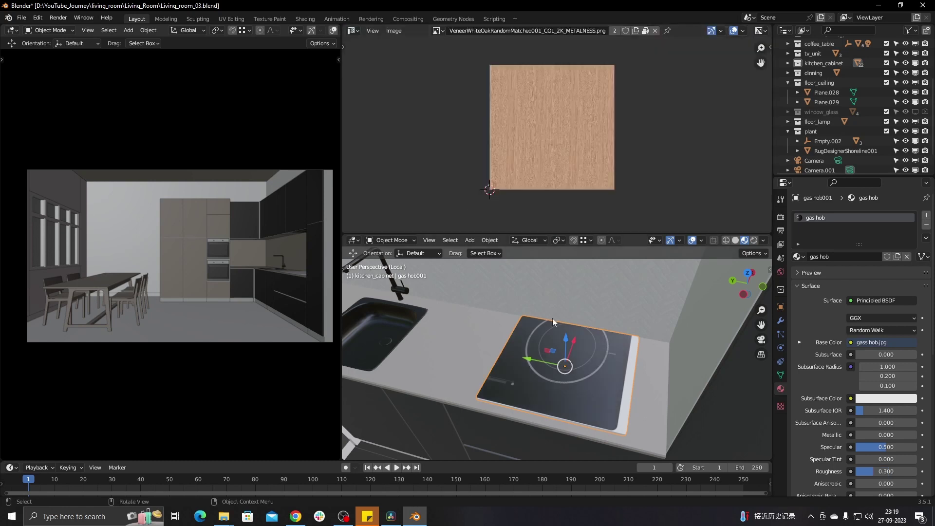
pyautogui.scroll(1, 553, 317)
pyautogui.press('Tab')
pyautogui.press('u')
pyautogui.click(559, 355)
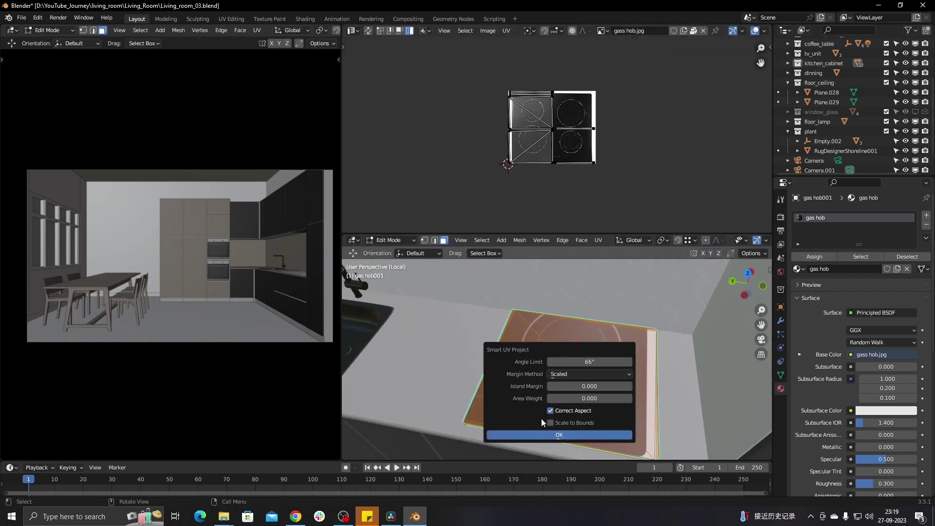
pyautogui.click(550, 434)
pyautogui.scroll(5, 548, 139)
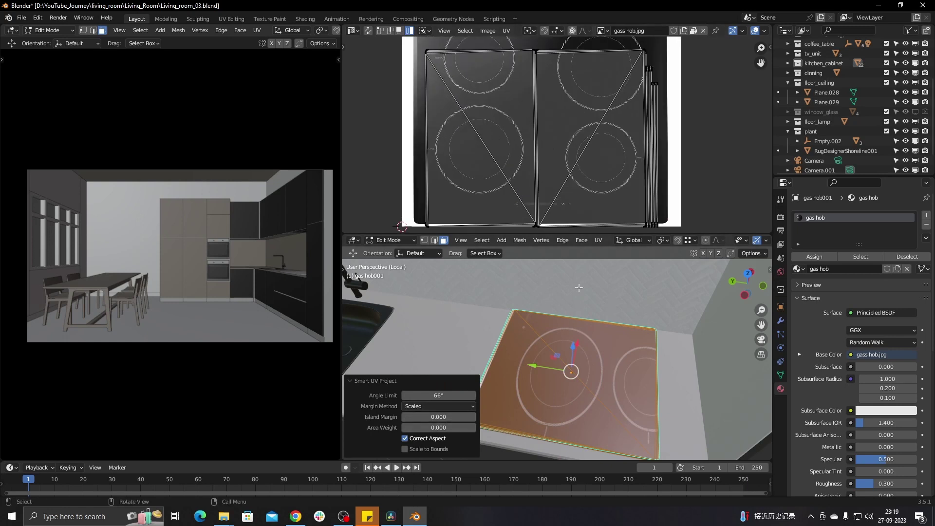
pyautogui.press('Tab')
pyautogui.press('n')
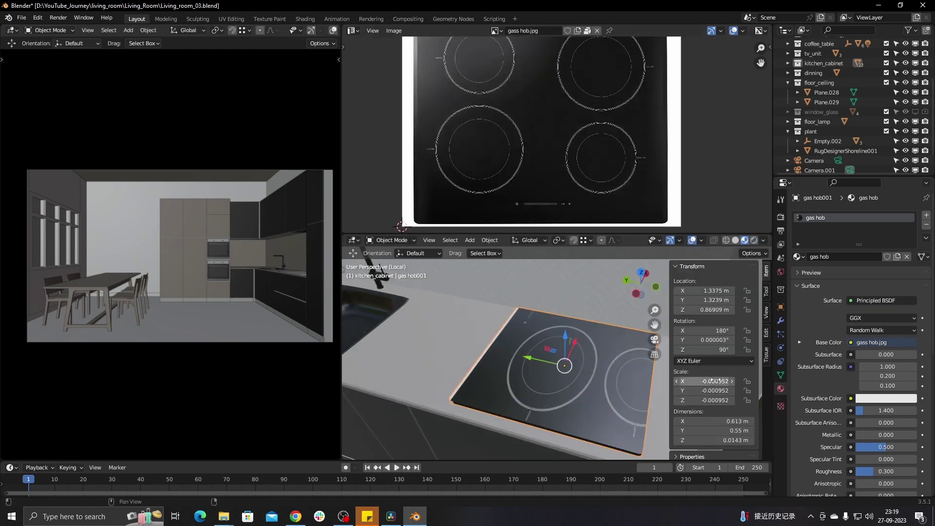
# Step: Apply the hob's rotation and scale, then re-unwrap it with Follow Quads and Smart UV Project
pyautogui.moveTo(539, 355); pyautogui.dragTo(531, 334, button='middle')
pyautogui.hotkey('ctrl', 'a')
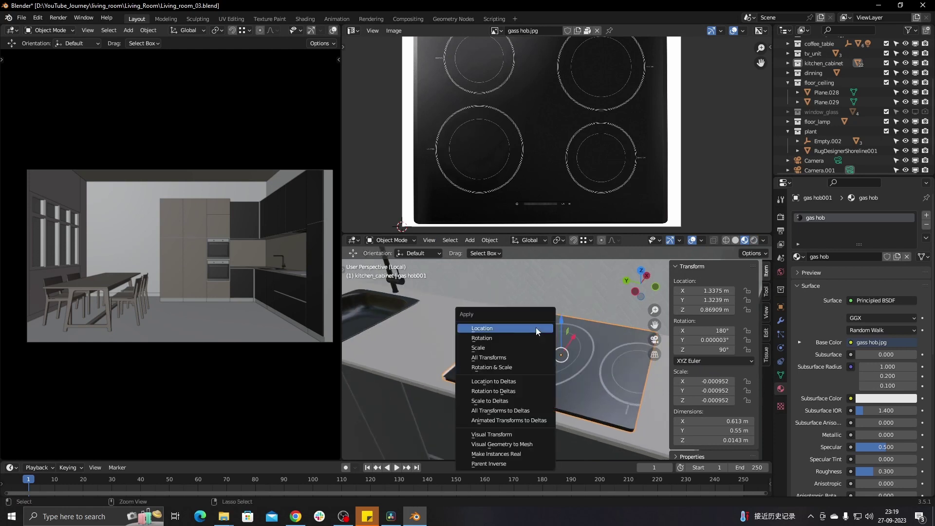
pyautogui.click(509, 366)
pyautogui.press('Tab')
pyautogui.press('u')
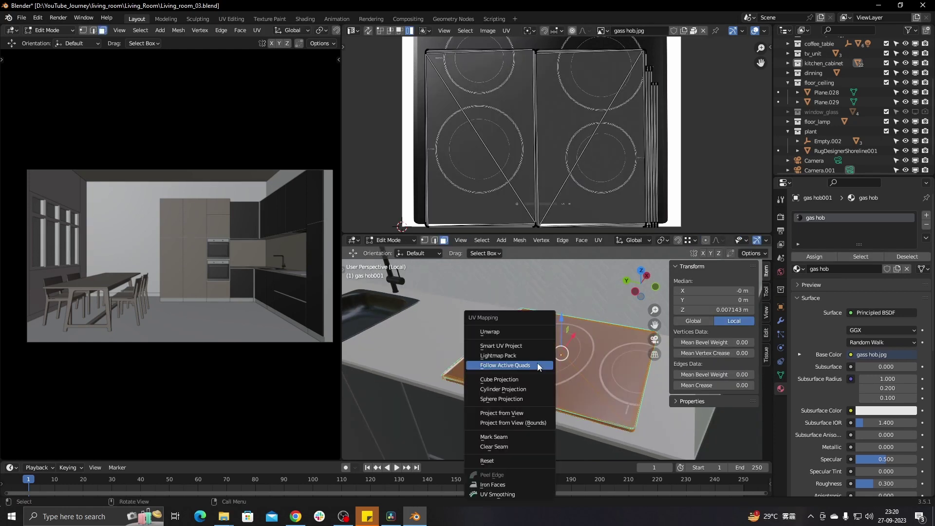
pyautogui.click(538, 362)
pyautogui.press('u')
pyautogui.click(524, 346)
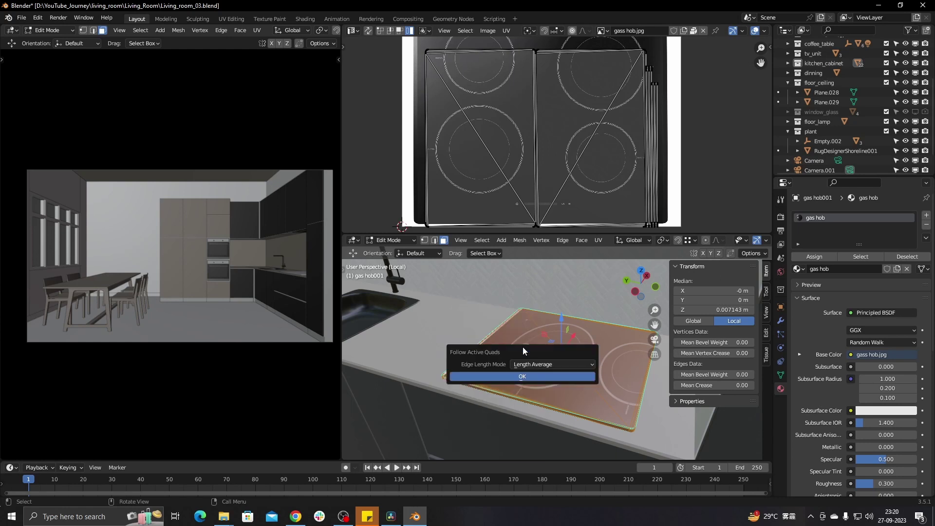
pyautogui.press('u')
pyautogui.click(513, 302)
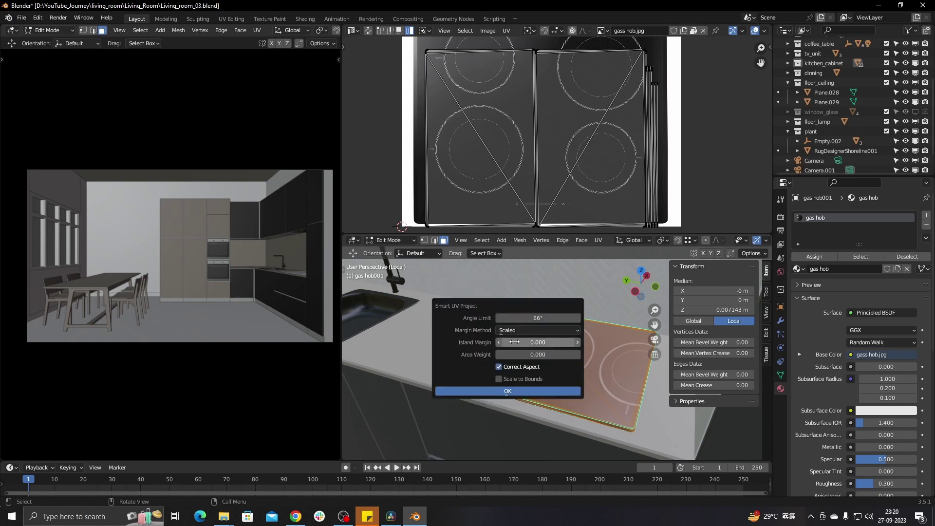
pyautogui.click(518, 384)
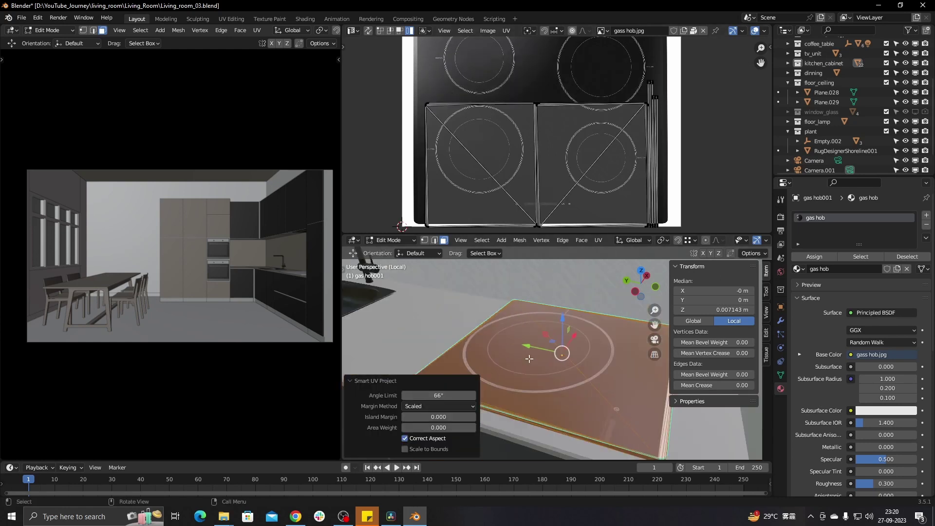
# Step: Move, scale and rotate the hob's UVs so they fit the four-burner image
pyautogui.click(560, 369)
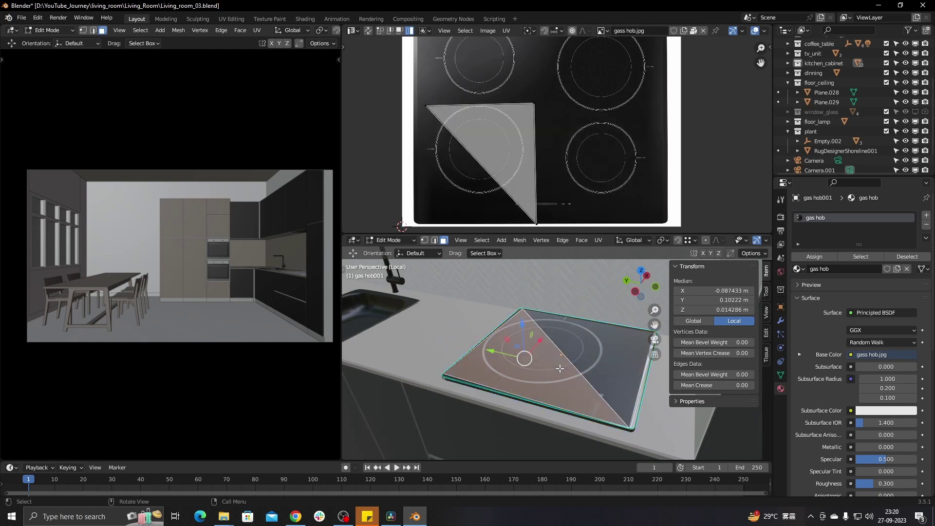
pyautogui.hotkey('ctrl', 'l')
pyautogui.scroll(-3, 546, 154)
pyautogui.scroll(-1, 546, 154)
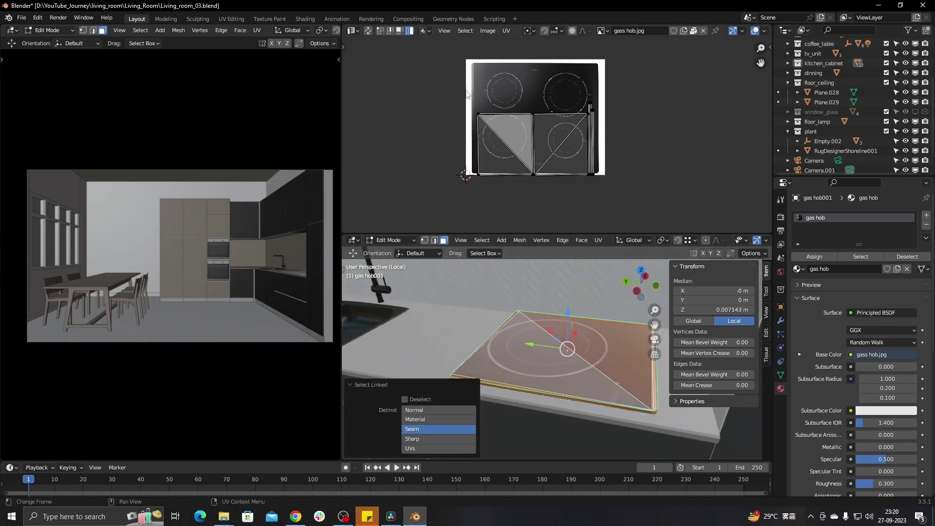
pyautogui.press('a')
pyautogui.press('g')
pyautogui.click(628, 146)
pyautogui.press('s')
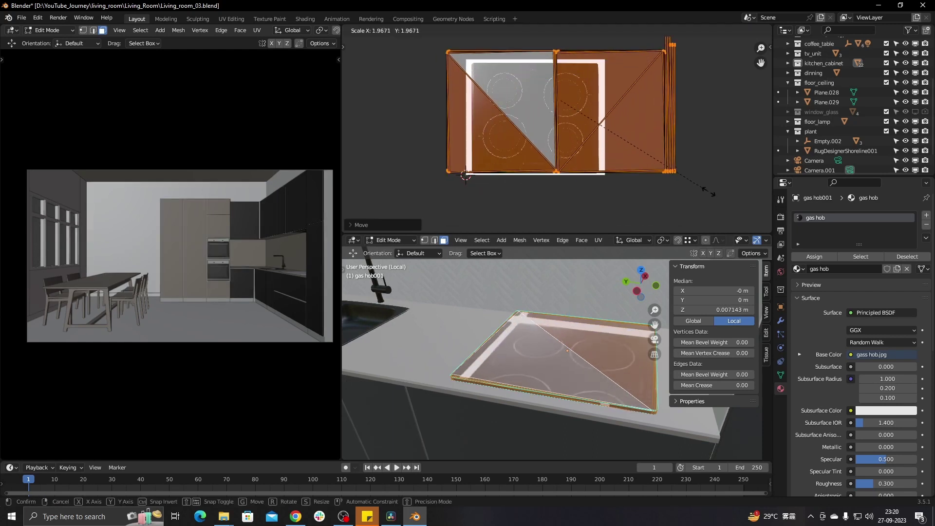
pyautogui.click(641, 165)
pyautogui.press('r')
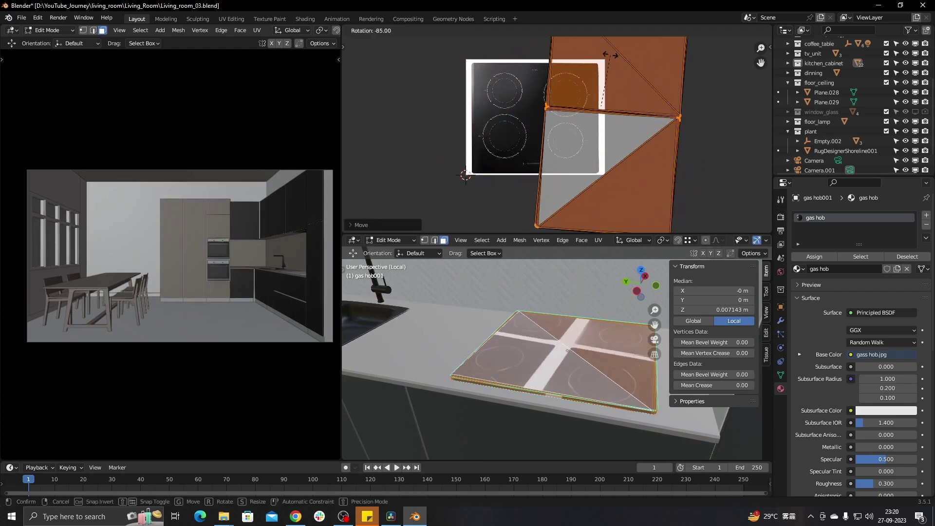
pyautogui.click(606, 54)
pyautogui.press('s')
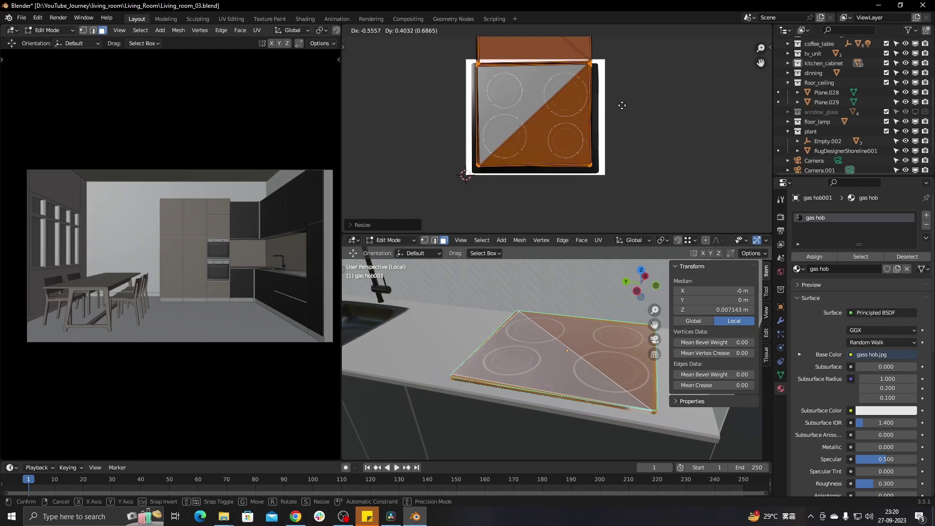
pyautogui.click(580, 103)
# Step: Return to object mode and orbit to check the textured hob
pyautogui.scroll(3, 662, 152)
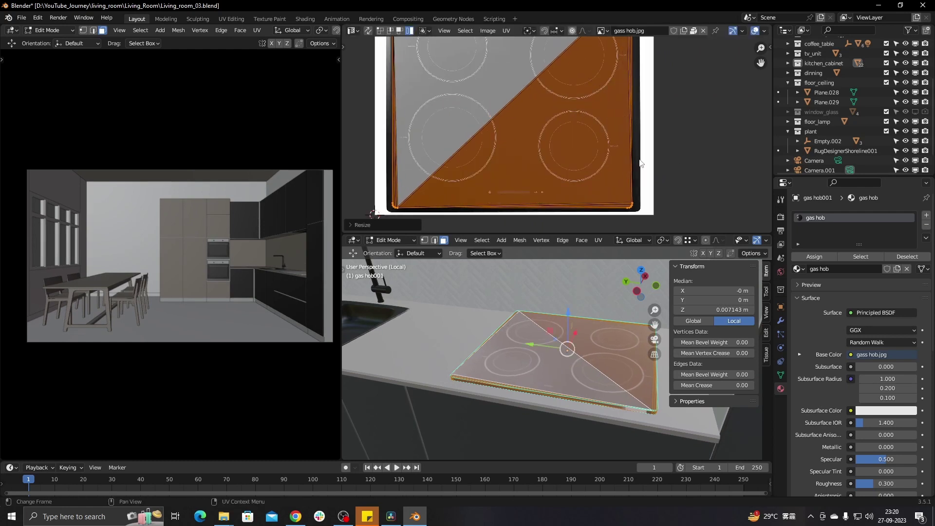
pyautogui.scroll(-4, 615, 139)
pyautogui.scroll(1, 615, 139)
pyautogui.scroll(1, 622, 139)
pyautogui.press('Tab')
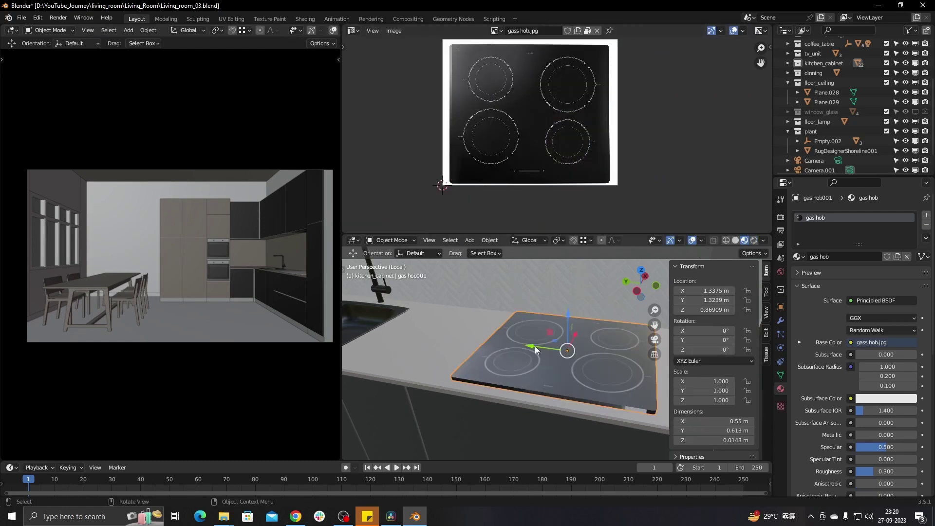
pyautogui.moveTo(535, 346)
pyautogui.mouseDown(button='middle')
pyautogui.moveTo(525, 364)
pyautogui.moveTo(548, 415)
pyautogui.moveTo(492, 364)
pyautogui.moveTo(510, 354)
pyautogui.moveTo(536, 292)
pyautogui.mouseUp(button='middle')
pyautogui.hotkey('alt', 'a')
# Step: Enlarge the 3D view, switch the left view to Rendered shading and close in on the faucet and counter
pyautogui.moveTo(558, 205); pyautogui.dragTo(558, 146)
pyautogui.moveTo(492, 332); pyautogui.dragTo(533, 190, button='middle')
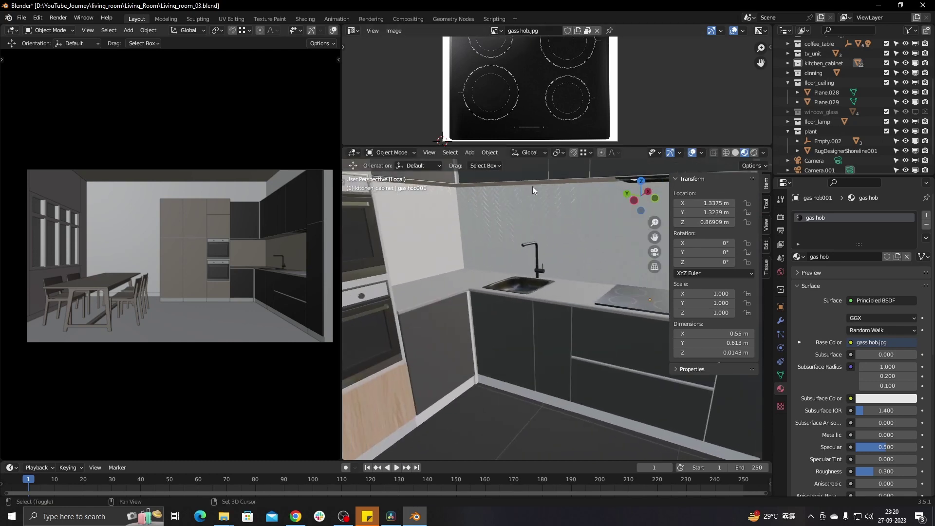
pyautogui.press('z')
pyautogui.click(208, 193)
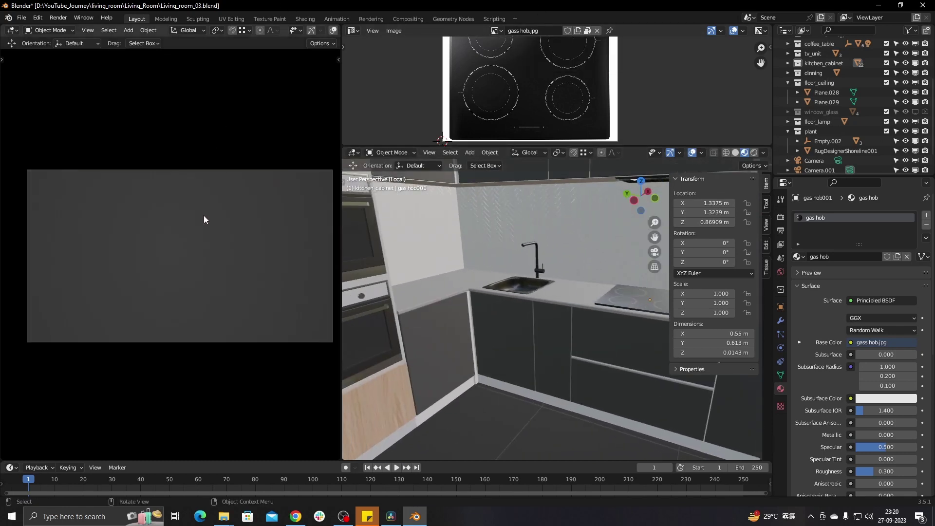
pyautogui.scroll(3, 305, 268)
pyautogui.moveTo(308, 278)
pyautogui.mouseDown(button='middle')
pyautogui.moveTo(121, 282)
pyautogui.moveTo(186, 281)
pyautogui.mouseUp(button='middle')
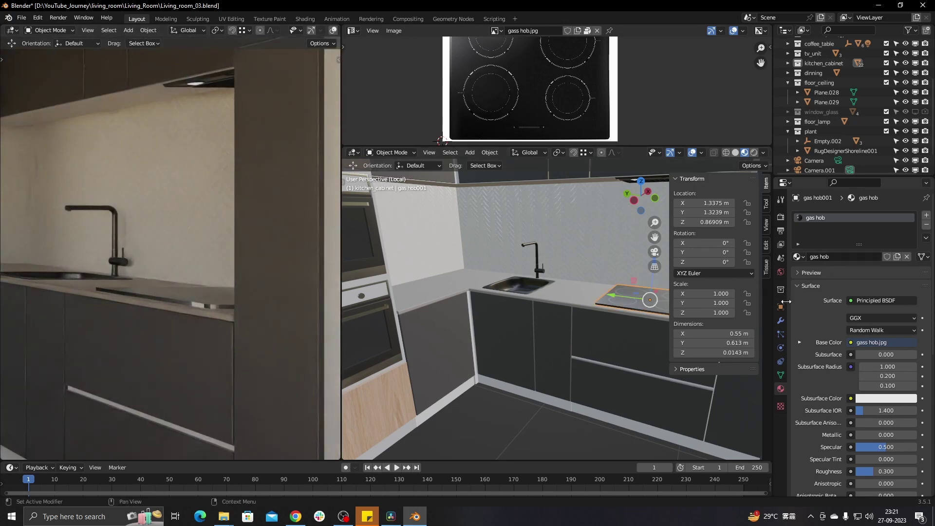
pyautogui.click(781, 320)
pyautogui.press('KP_Decimal')
# Step: Add a Bevel modifier to the gas hob and merge its duplicate vertices by distance
pyautogui.click(817, 215)
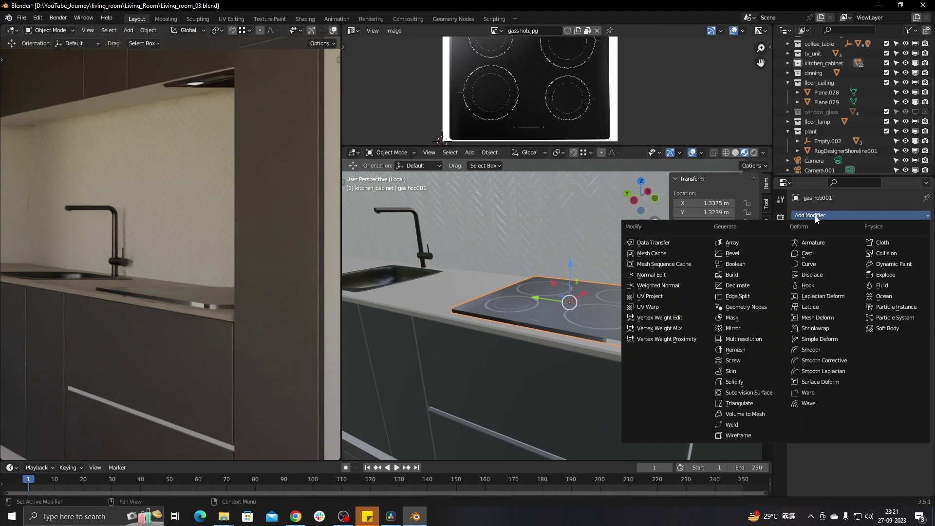
pyautogui.click(741, 254)
pyautogui.moveTo(566, 328); pyautogui.dragTo(551, 311, button='middle')
pyautogui.press('Tab')
pyautogui.press('`')
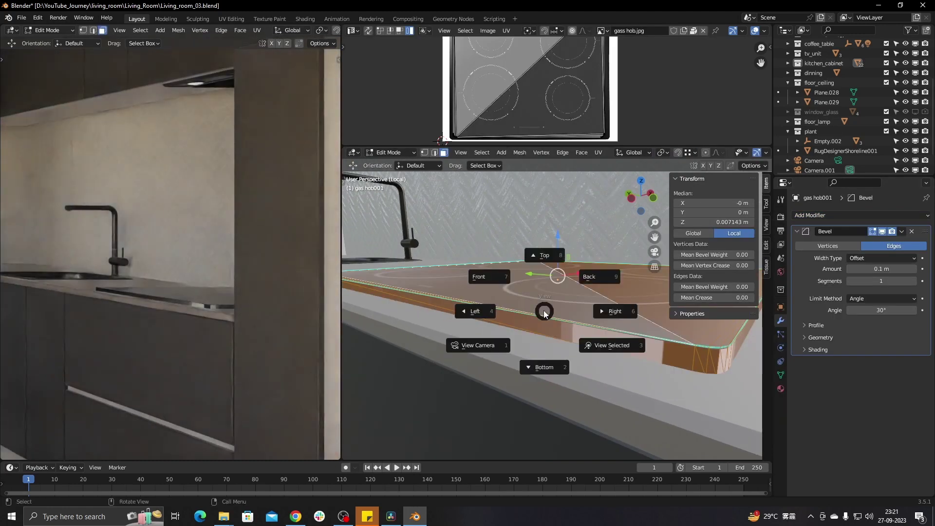
pyautogui.press('Escape')
pyautogui.press('1')
pyautogui.press('m')
pyautogui.click(532, 345)
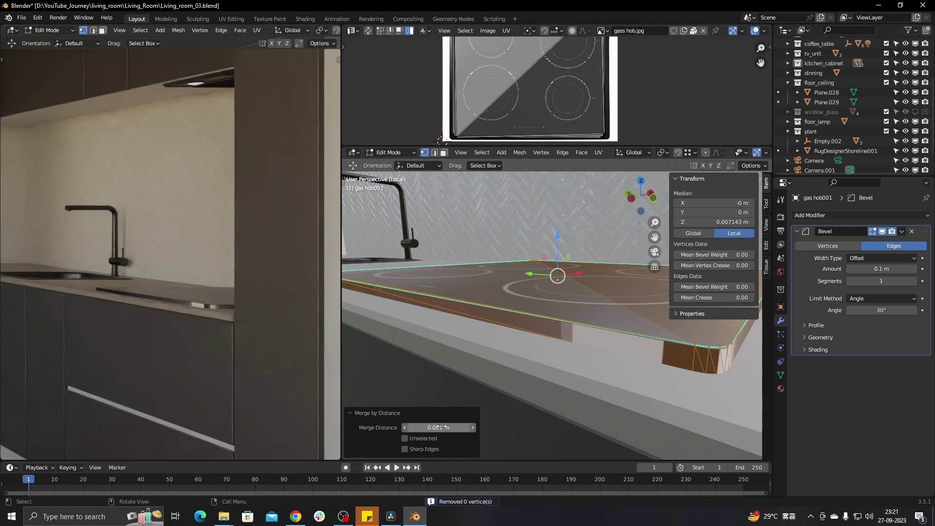
pyautogui.press('Tab')
# Step: Try a 0.001 m bevel amount and turn off Clamp Overlap
pyautogui.doubleClick(876, 269)
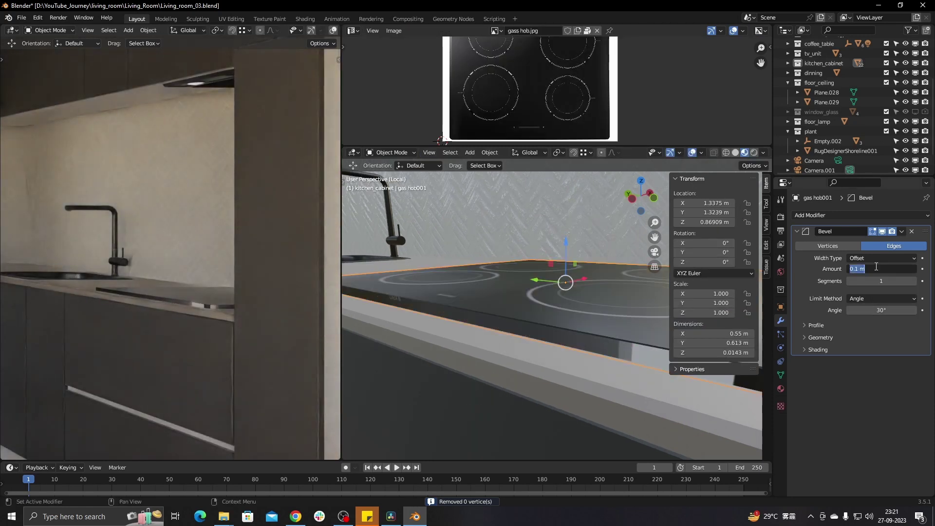
pyautogui.write('1')
pyautogui.press('Return')
pyautogui.click(809, 326)
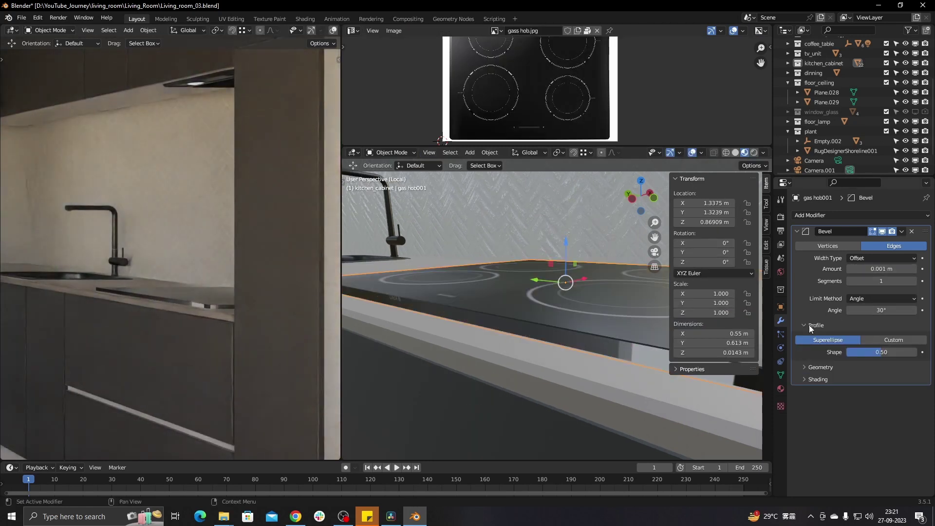
pyautogui.click(808, 325)
pyautogui.click(805, 337)
pyautogui.click(853, 395)
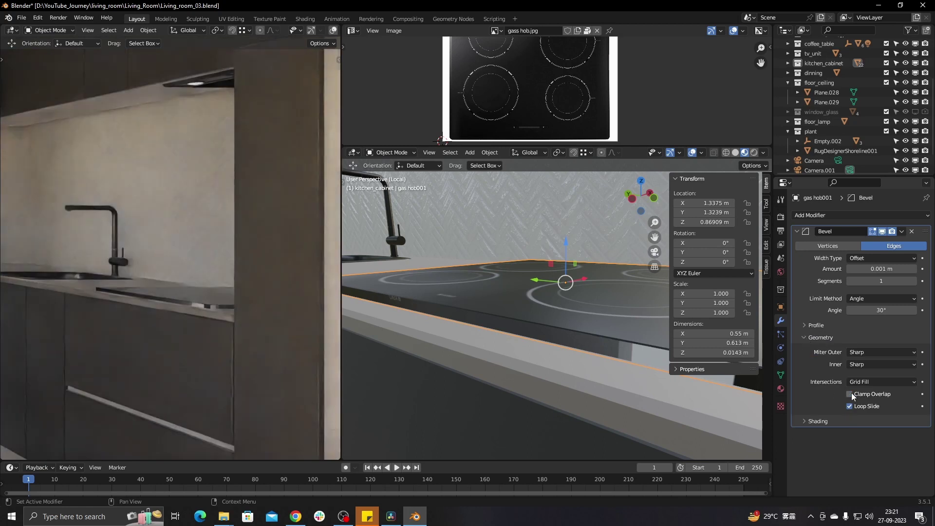
pyautogui.write('1')
pyautogui.press('Return')
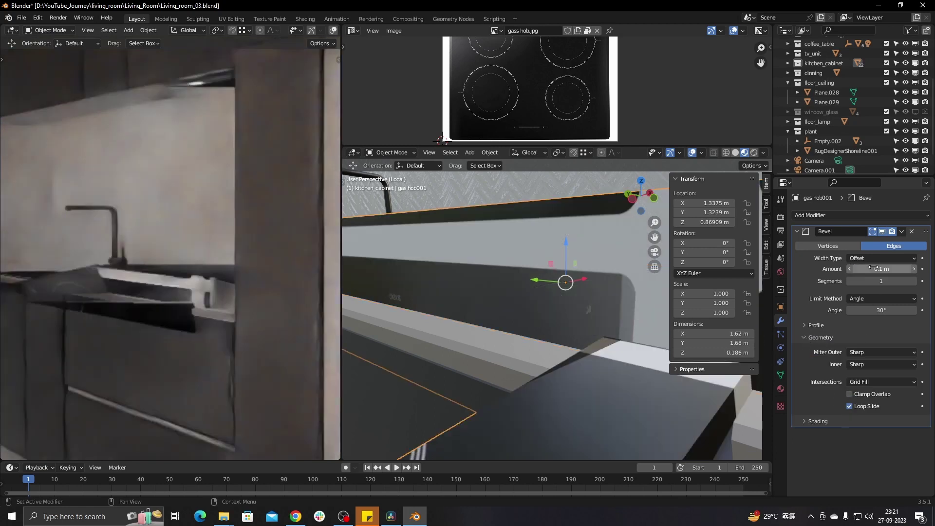
# Step: Settle the bevel at 0.002 m with 2 segments, checking it in solid shading
pyautogui.doubleClick(874, 268)
pyautogui.press('BackSpace')
pyautogui.write('005')
pyautogui.press('Return')
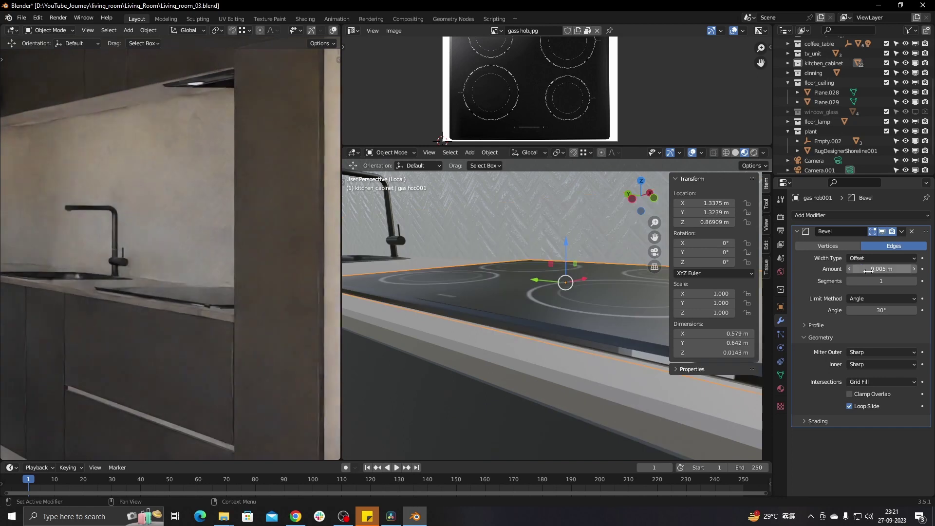
pyautogui.moveTo(881, 282); pyautogui.dragTo(896, 281)
pyautogui.moveTo(580, 355); pyautogui.dragTo(589, 359, button='middle')
pyautogui.press('z')
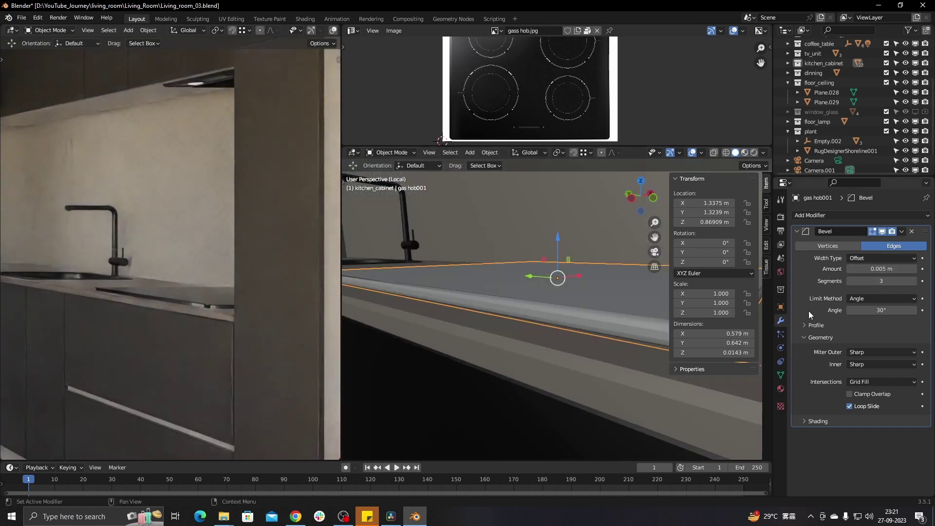
pyautogui.press('BackSpace')
pyautogui.write('2')
pyautogui.press('Return')
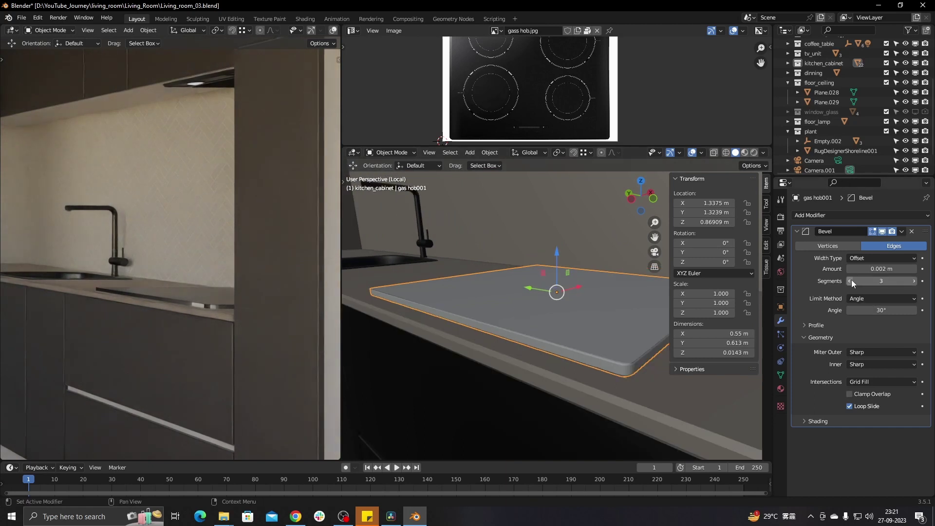
pyautogui.click(851, 281)
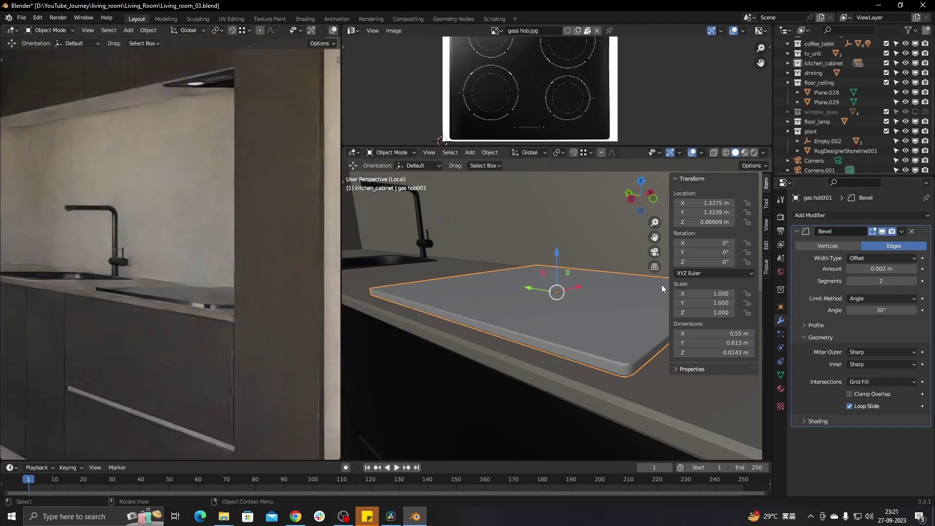
pyautogui.moveTo(499, 306); pyautogui.dragTo(499, 310, button='middle')
# Step: In edit mode, select all the hob's UVs and scale them slightly smaller
pyautogui.press('Tab')
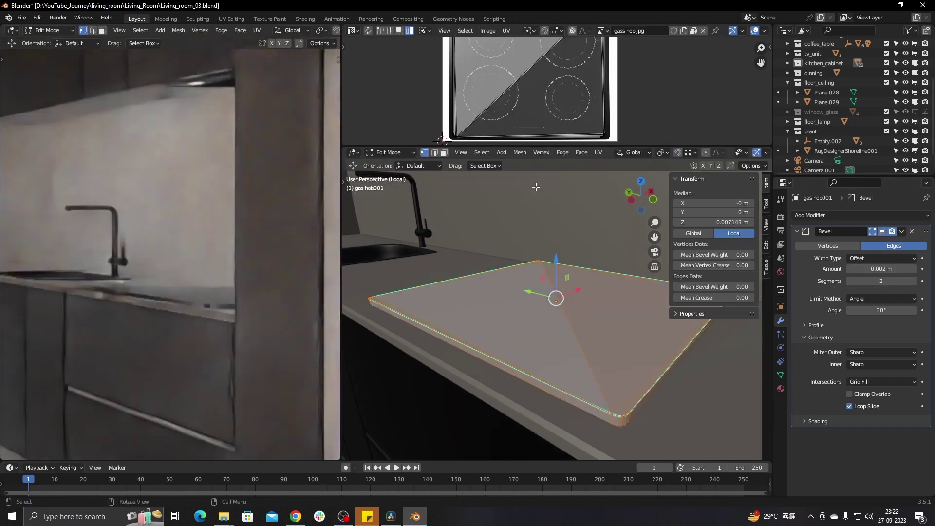
pyautogui.press('a')
pyautogui.press('s')
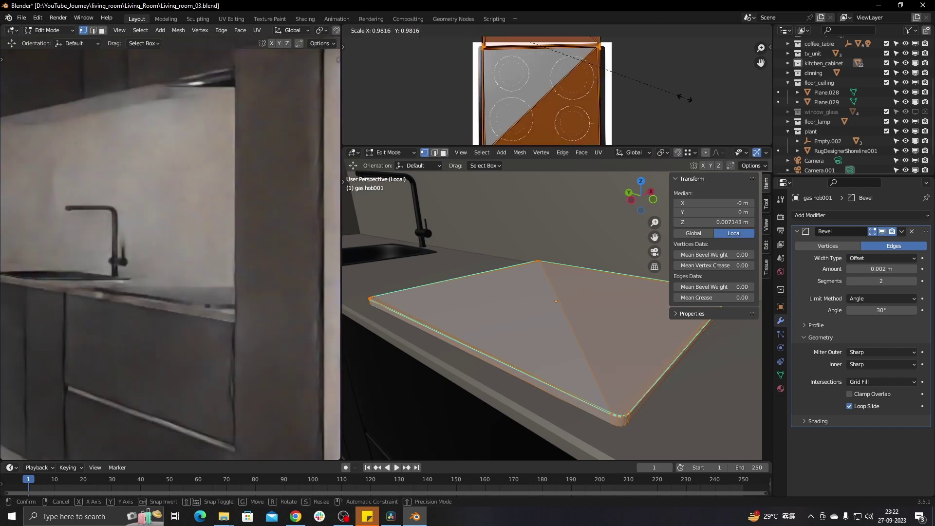
pyautogui.click(680, 95)
pyautogui.moveTo(585, 73); pyautogui.dragTo(584, 126, button='middle')
# Step: Move the hob's top UV strip down to the bottom edge of the cooktop image
pyautogui.moveTo(536, 147); pyautogui.dragTo(536, 332)
pyautogui.moveTo(461, 80); pyautogui.dragTo(604, 88)
pyautogui.press('r')
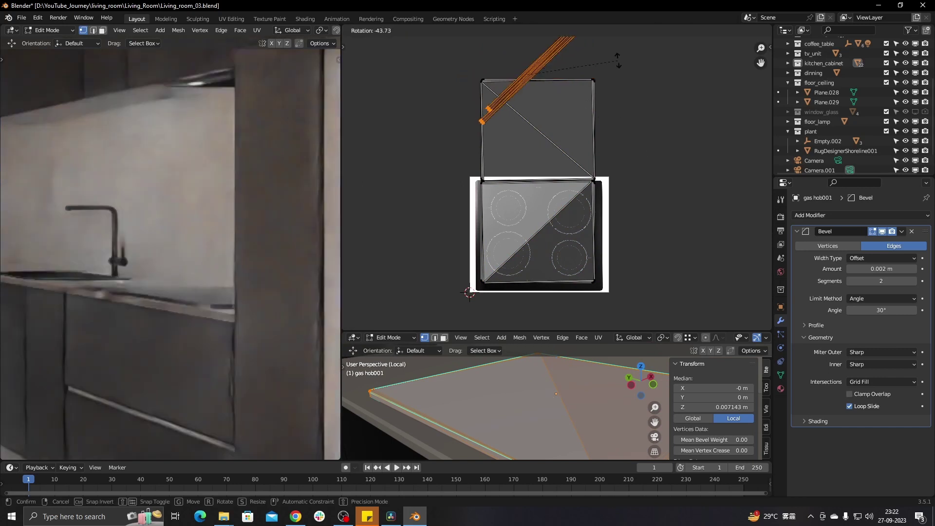
pyautogui.press('Escape')
pyautogui.press('g')
pyautogui.click(630, 267)
pyautogui.scroll(3, 616, 294)
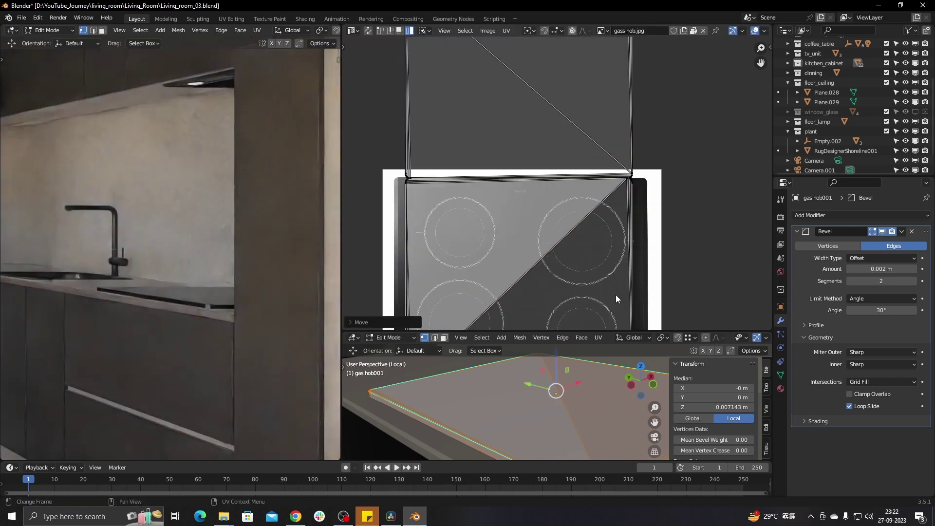
pyautogui.moveTo(615, 294); pyautogui.dragTo(616, 217, button='middle')
# Step: Leave edit mode, enlarge the 3D view and look through the scene camera
pyautogui.press('Tab')
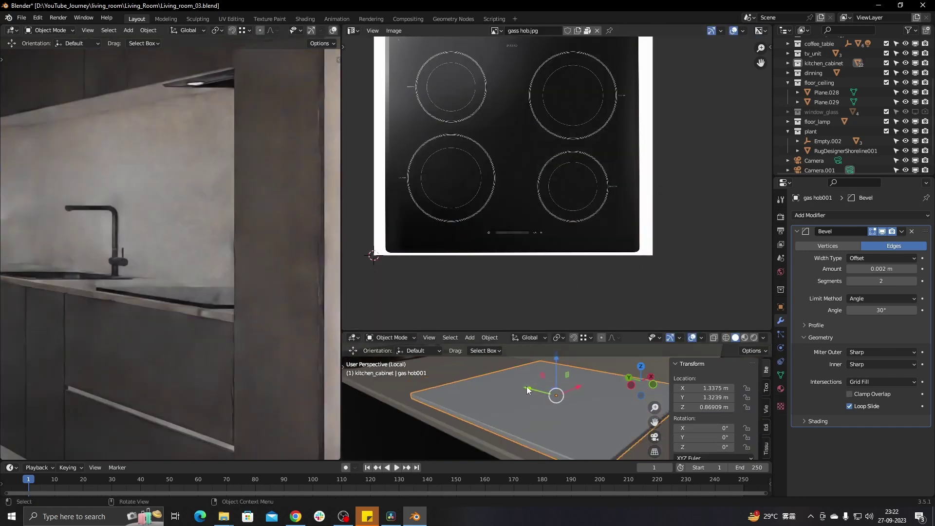
pyautogui.scroll(-5, 512, 387)
pyautogui.moveTo(614, 332); pyautogui.dragTo(614, 163)
pyautogui.moveTo(536, 292); pyautogui.dragTo(495, 302, button='middle')
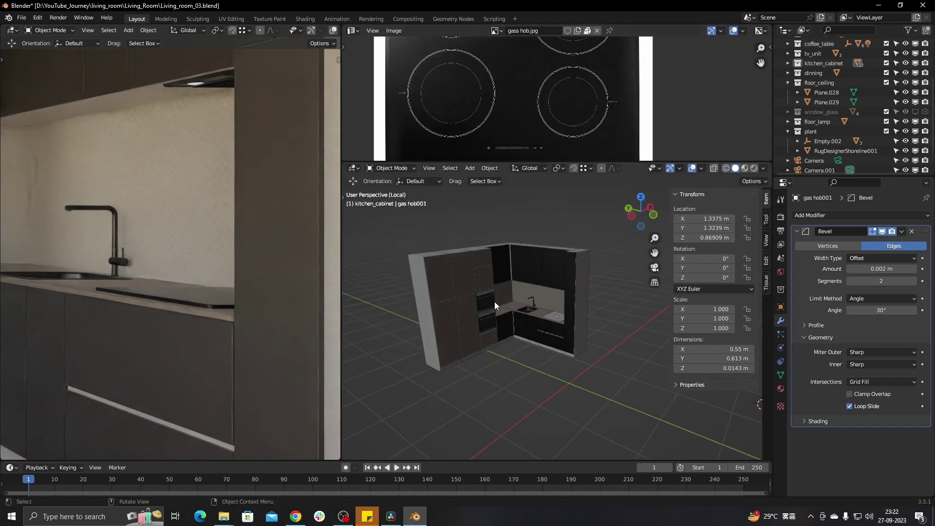
pyautogui.moveTo(136, 271); pyautogui.dragTo(227, 274, button='middle')
pyautogui.press('KP_0')
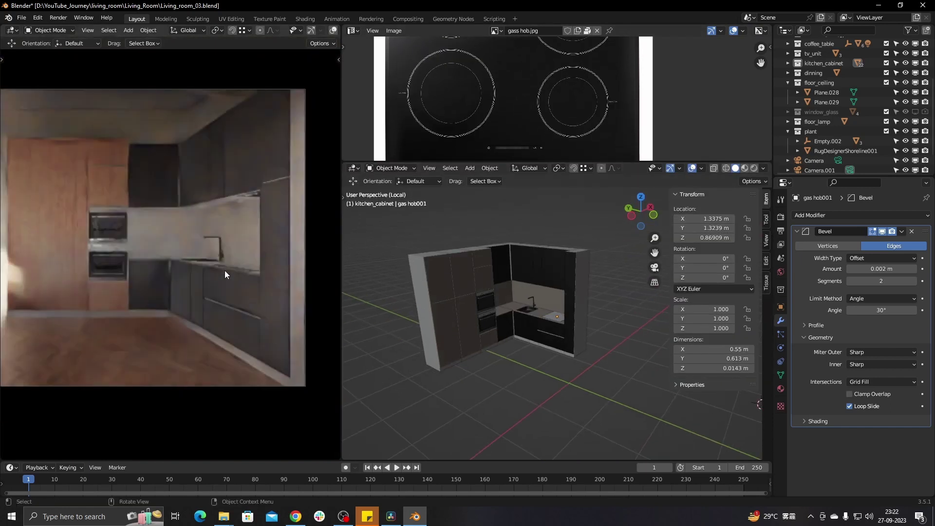
# Step: Select the tall cabinet114 and make its cabinet.001 material slot active
pyautogui.click(219, 295)
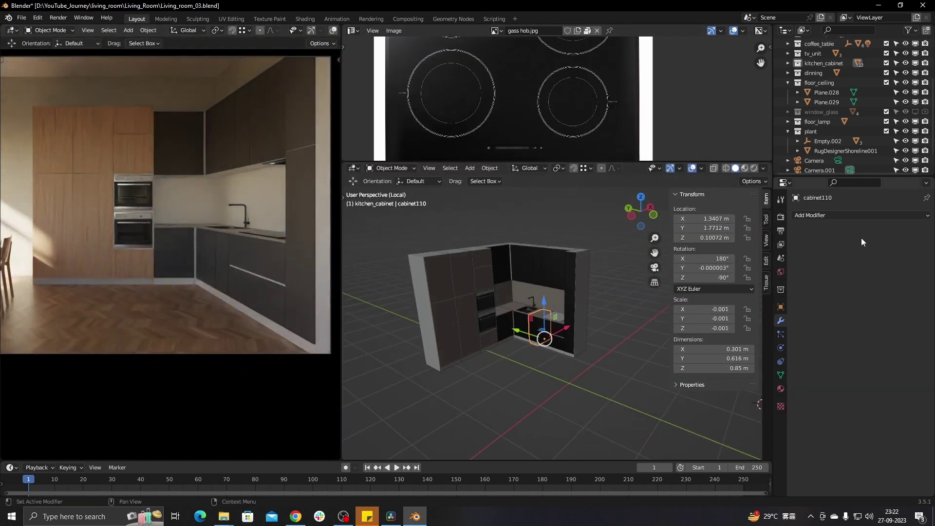
pyautogui.scroll(4, 562, 381)
pyautogui.click(781, 388)
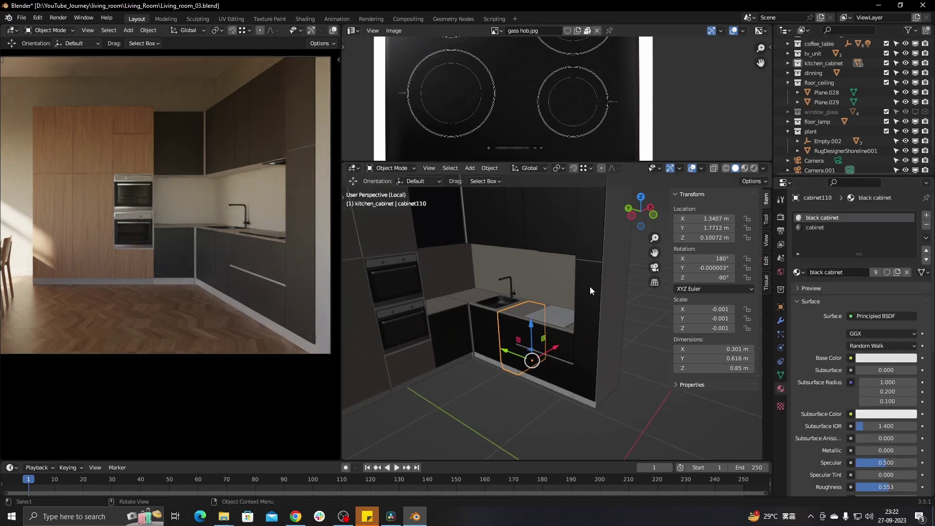
pyautogui.click(226, 301)
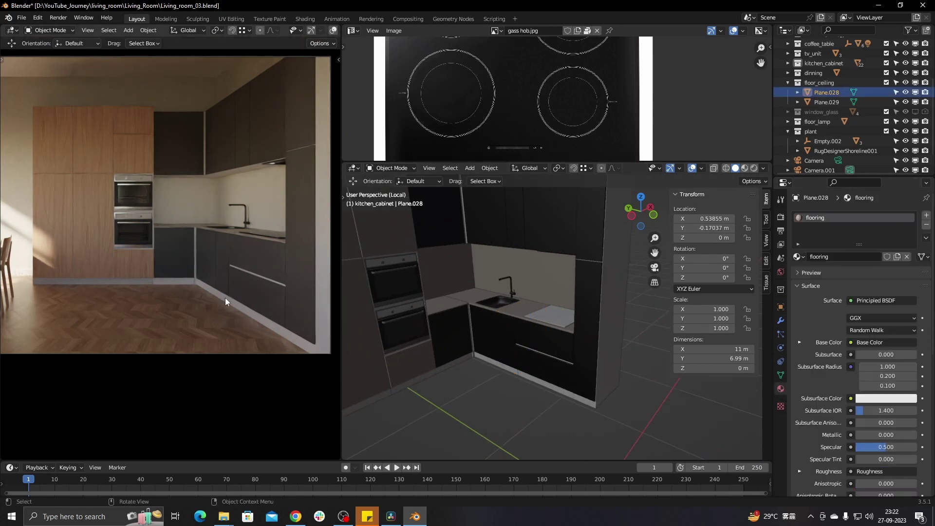
pyautogui.click(407, 391)
pyautogui.scroll(-4, 424, 388)
pyautogui.click(823, 217)
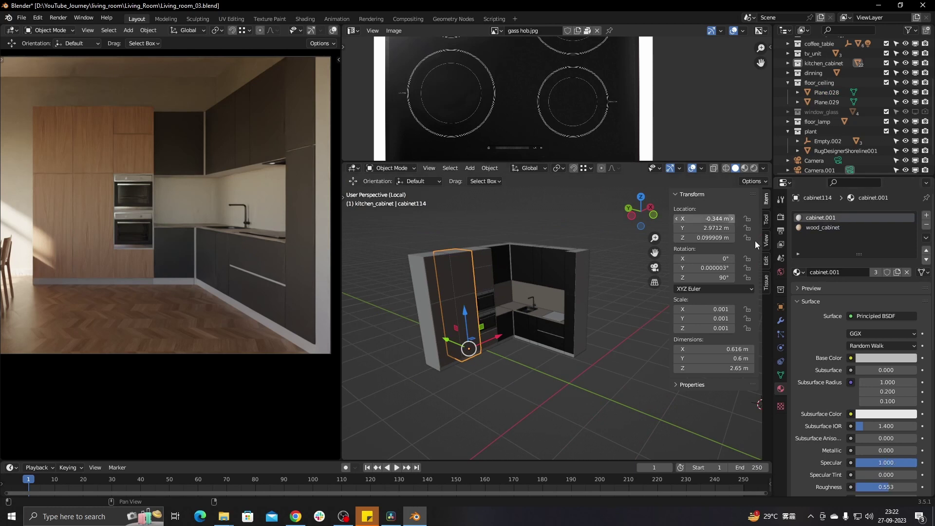
# Step: Show cabinet.001's shader nodes in the top area and check its base colour
pyautogui.click(353, 30)
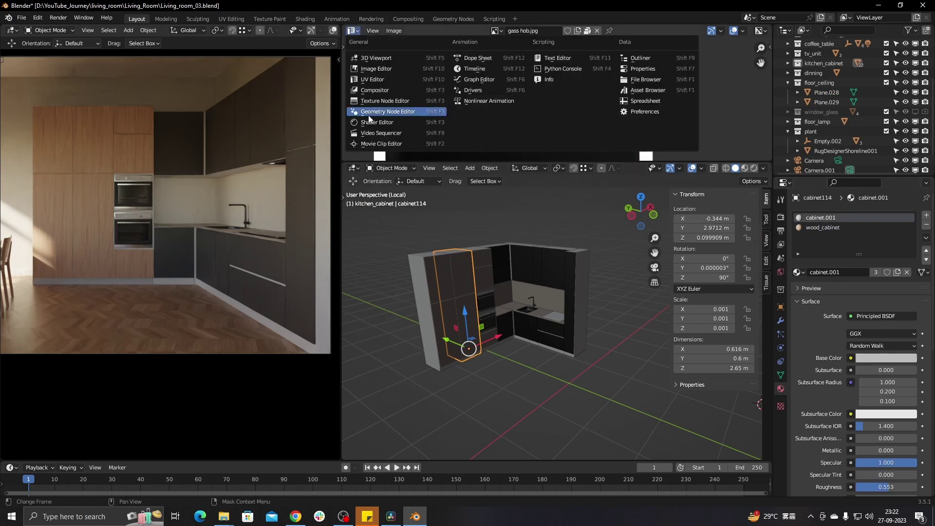
pyautogui.click(390, 116)
pyautogui.click(595, 52)
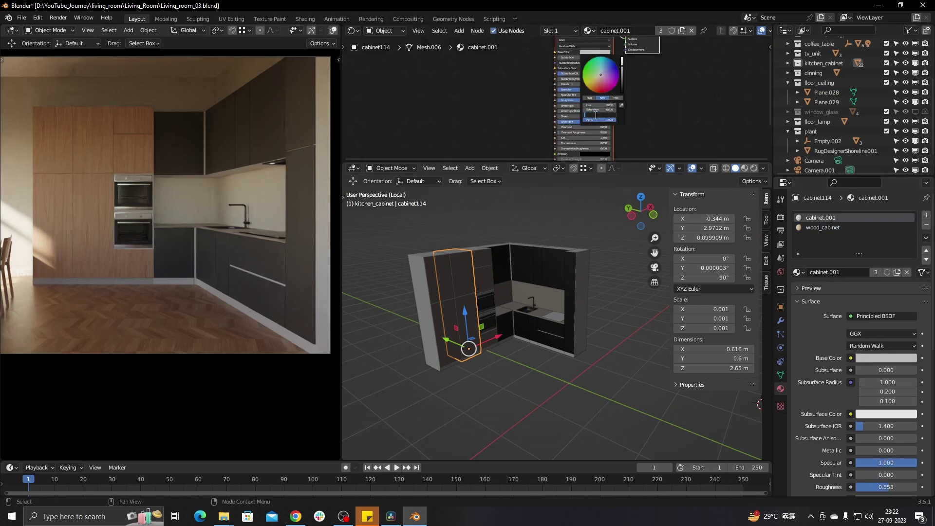
pyautogui.hotkey('alt', 'a')
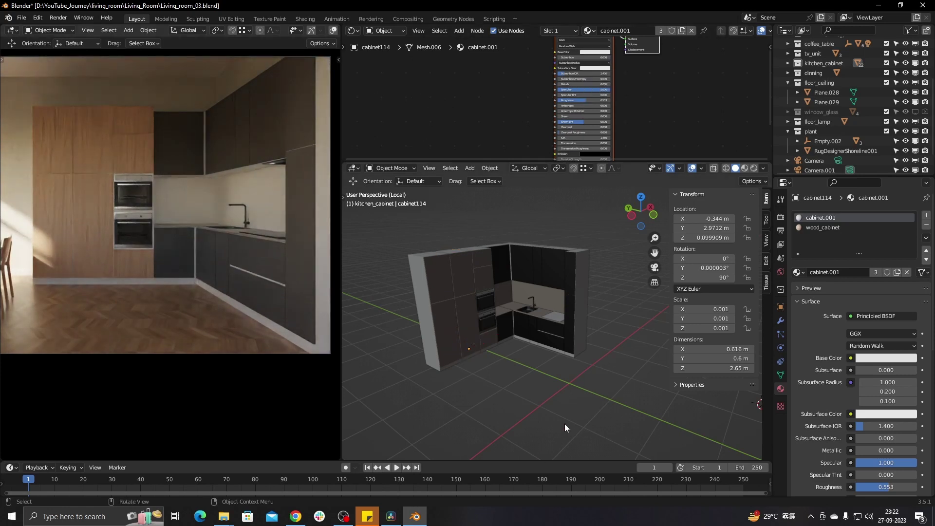
# Step: Exit local view so the whole house is visible in the 3D view
pyautogui.scroll(-2, 235, 237)
pyautogui.keyDown('shift'); pyautogui.moveTo(147, 253); pyautogui.dragTo(318, 265, button='middle'); pyautogui.keyUp('shift')
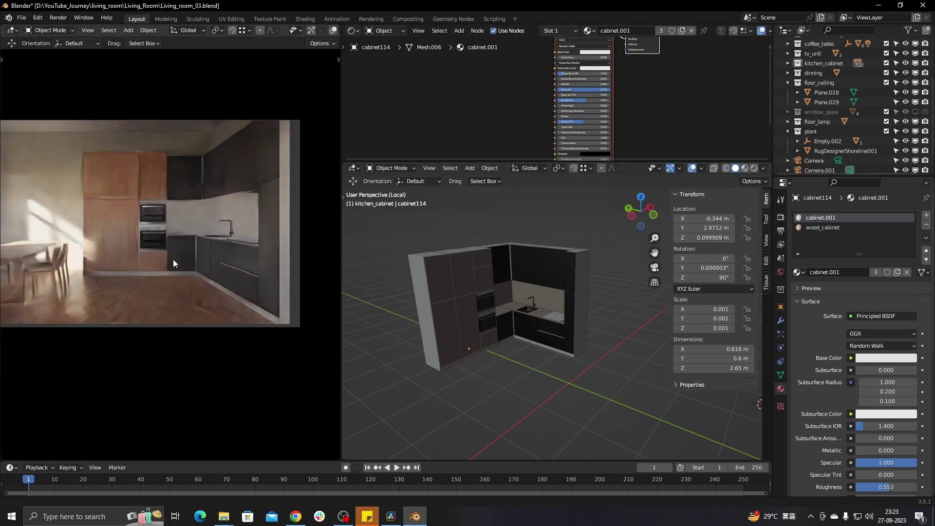
pyautogui.moveTo(414, 312); pyautogui.dragTo(496, 317, button='middle')
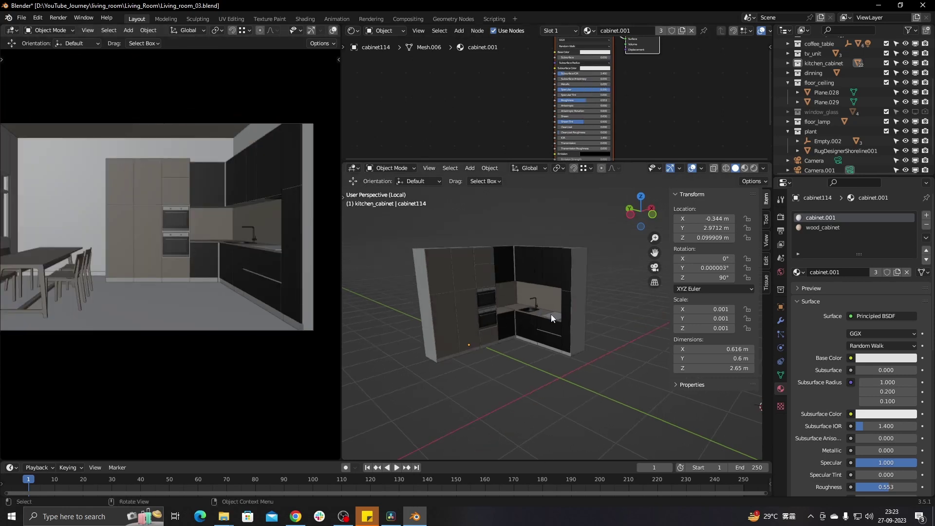
pyautogui.press('KP_Divide')
# Step: Frame the dining table and inspect cabinet117's wood material nodes
pyautogui.moveTo(341, 250); pyautogui.dragTo(434, 250)
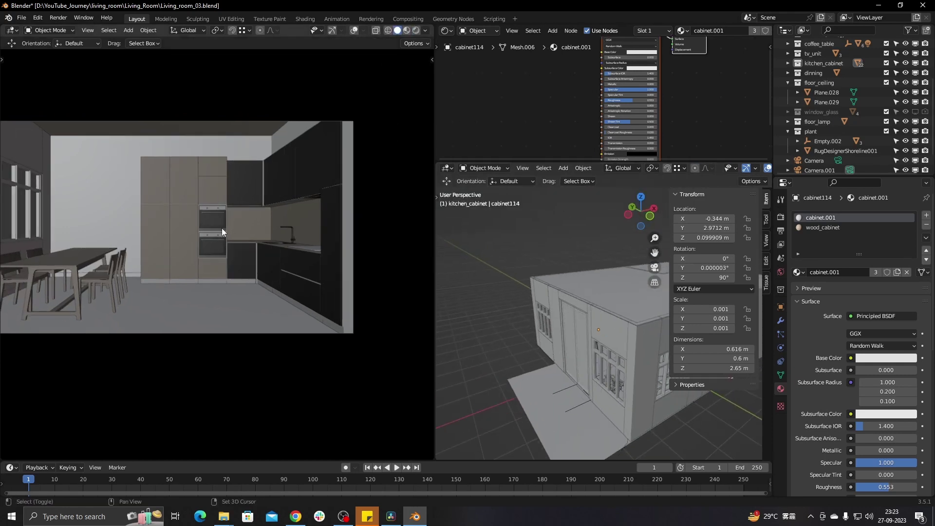
pyautogui.keyDown('shift'); pyautogui.moveTo(222, 232); pyautogui.dragTo(266, 248, button='middle'); pyautogui.keyUp('shift')
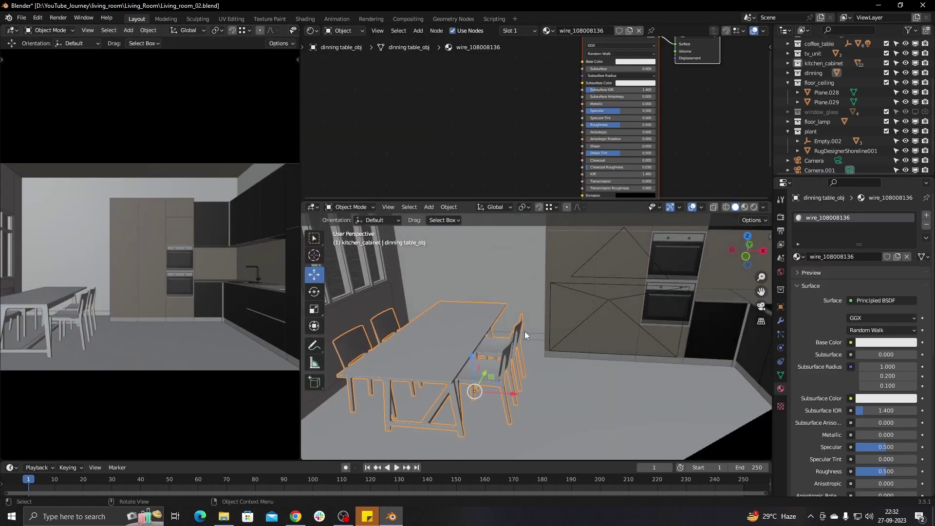
pyautogui.press('t')
pyautogui.scroll(3, 598, 332)
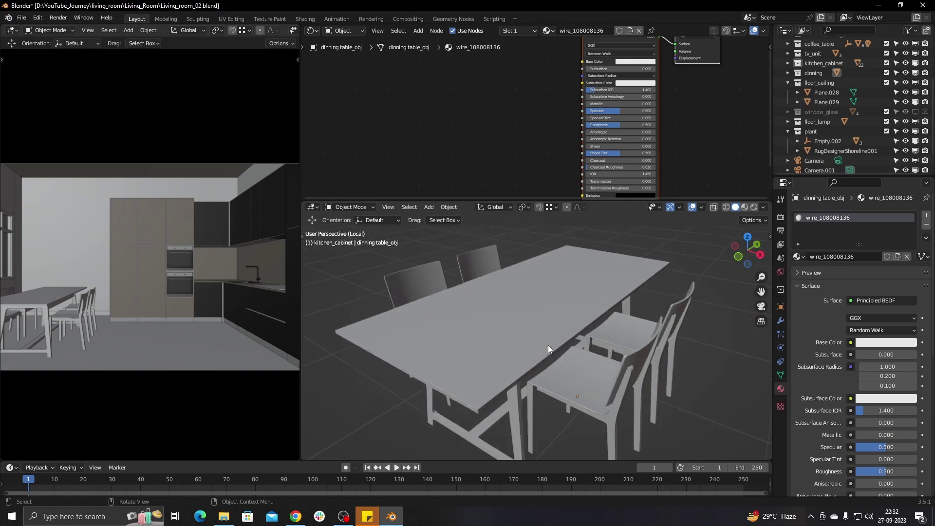
pyautogui.moveTo(548, 344)
pyautogui.mouseDown(button='middle')
pyautogui.moveTo(515, 317)
pyautogui.moveTo(571, 334)
pyautogui.moveTo(528, 333)
pyautogui.moveTo(575, 339)
pyautogui.moveTo(607, 357)
pyautogui.moveTo(651, 342)
pyautogui.mouseUp(button='middle')
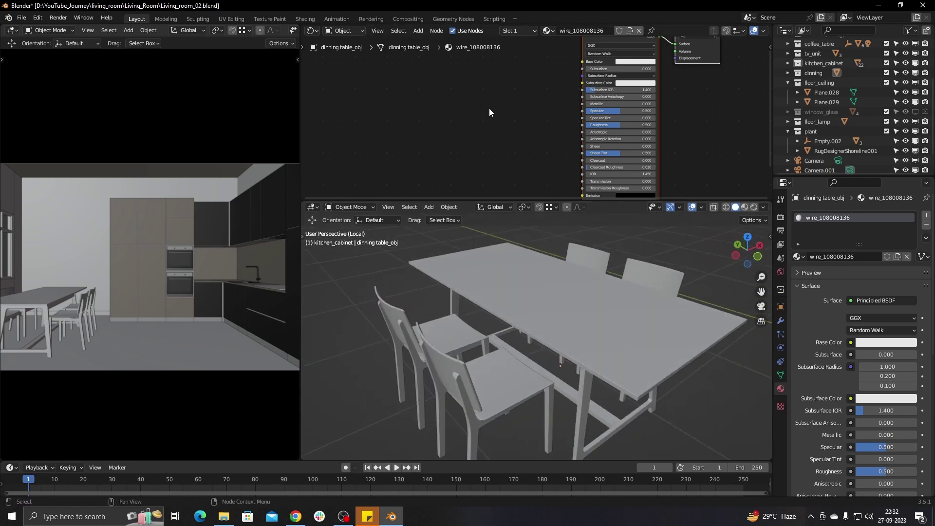
pyautogui.scroll(-3, 489, 112)
pyautogui.click(119, 266)
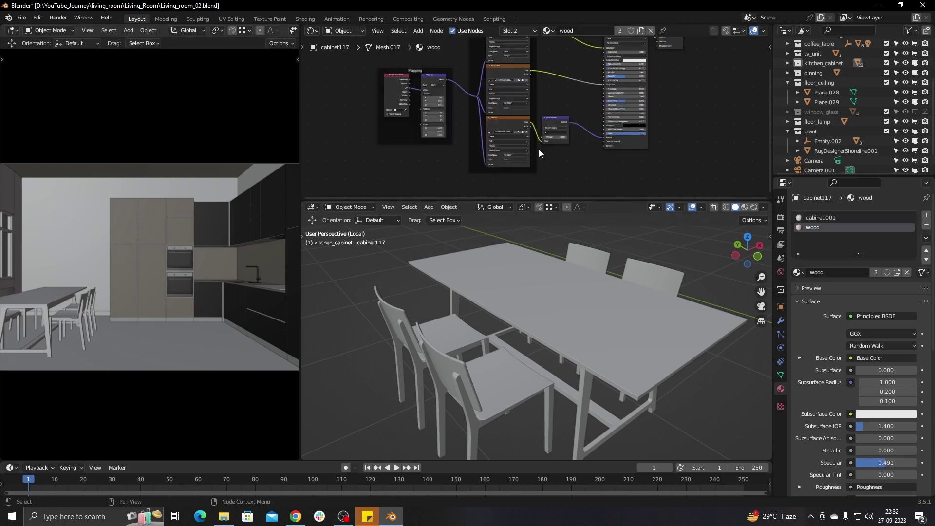
pyautogui.moveTo(511, 141); pyautogui.dragTo(538, 168, button='middle')
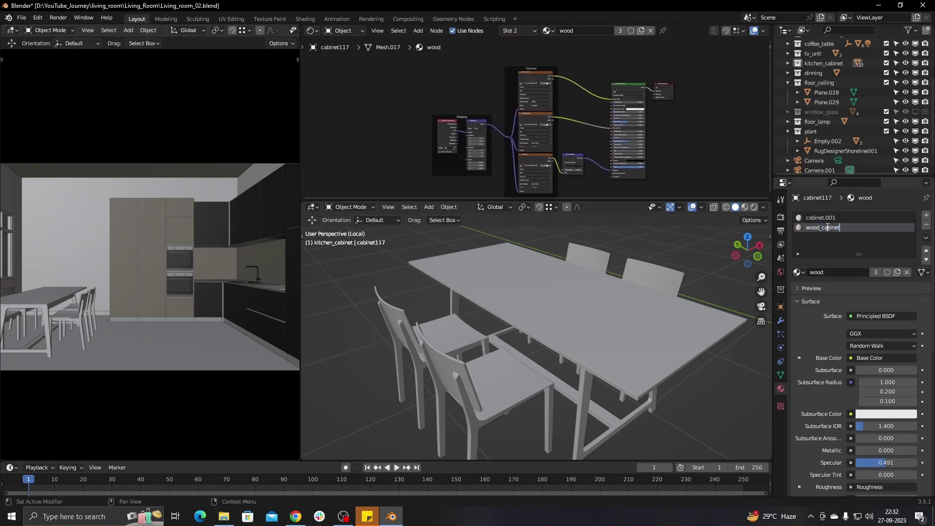
# Step: Assign the existing wood_cabinet material to the dining table
pyautogui.click(607, 308)
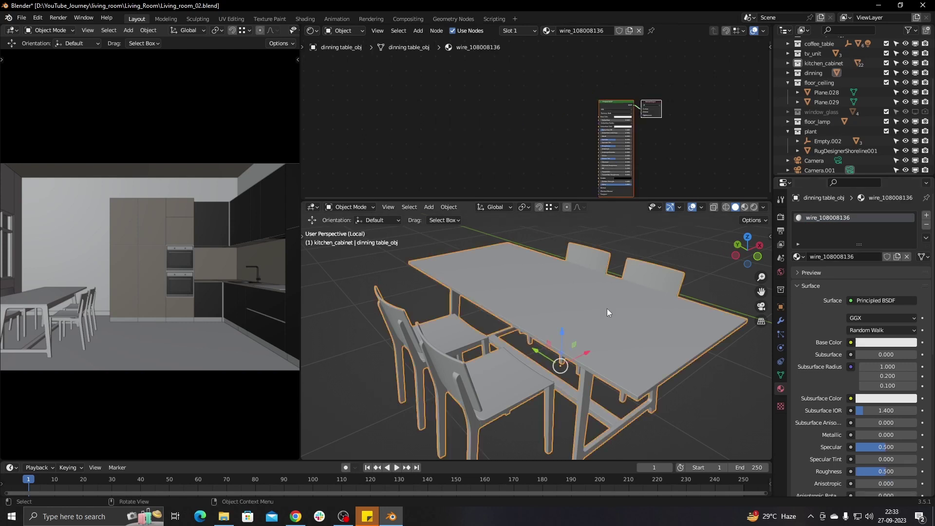
pyautogui.click(797, 257)
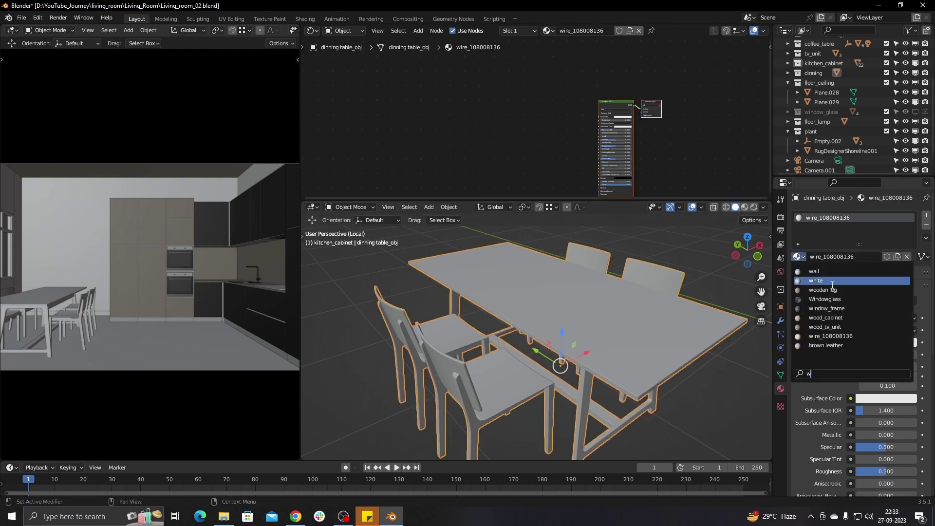
pyautogui.click(810, 320)
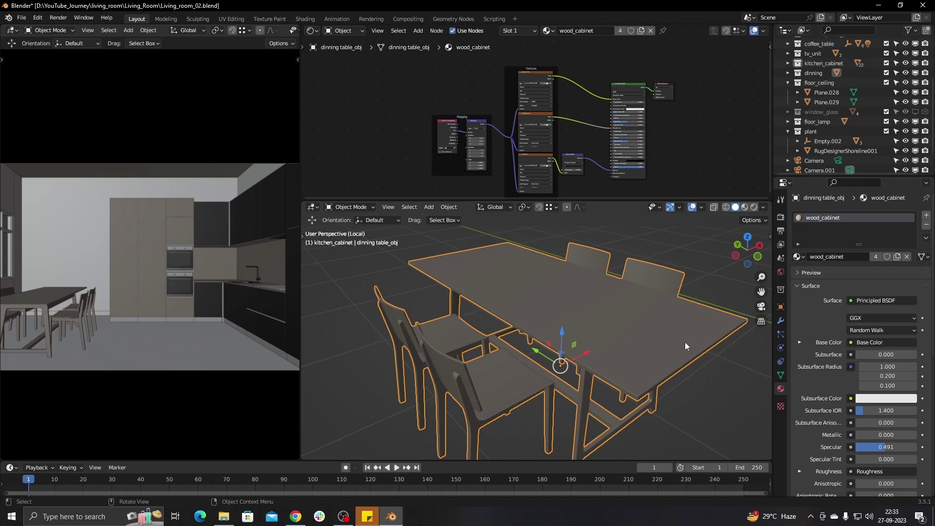
pyautogui.moveTo(685, 342); pyautogui.dragTo(598, 300, button='middle')
# Step: Duplicate the table's oak material as wood_dinning and view it in Material Preview
pyautogui.press('z')
pyautogui.moveTo(595, 334)
pyautogui.mouseDown(button='middle')
pyautogui.moveTo(551, 351)
pyautogui.moveTo(685, 381)
pyautogui.moveTo(621, 315)
pyautogui.mouseUp(button='middle')
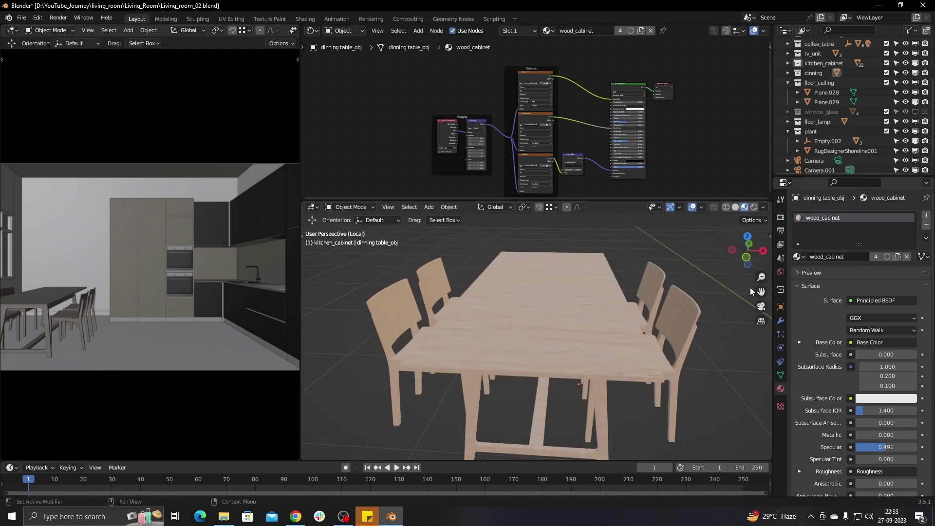
pyautogui.click(897, 257)
pyautogui.doubleClick(833, 257)
pyautogui.write('dinning')
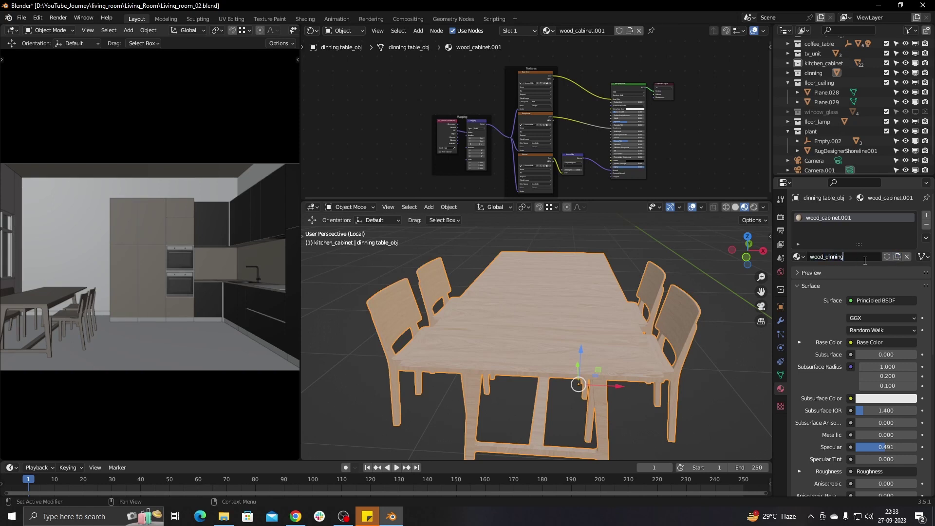
pyautogui.press('Return')
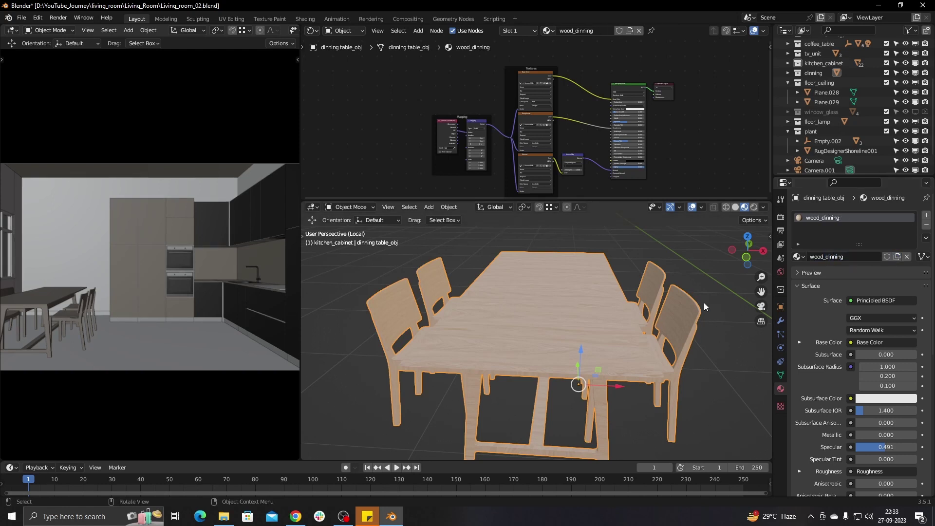
pyautogui.scroll(3, 705, 306)
pyautogui.scroll(3, 593, 118)
pyautogui.scroll(3, 593, 117)
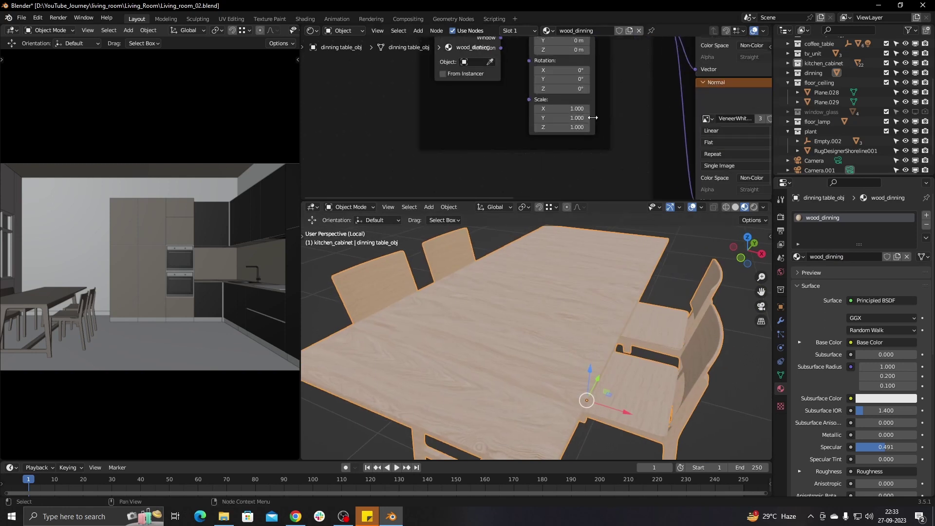
pyautogui.scroll(-2, 580, 295)
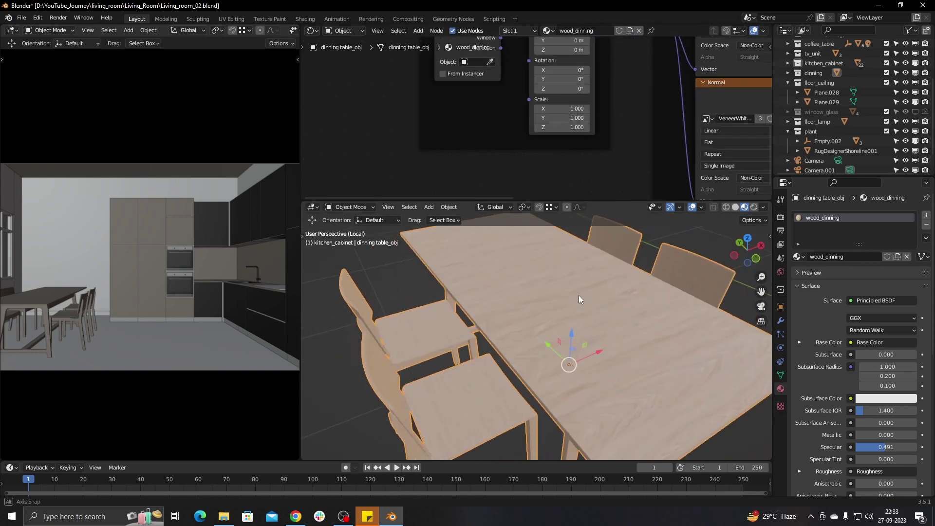
pyautogui.scroll(-2, 492, 286)
pyautogui.scroll(-2, 486, 288)
pyautogui.scroll(-3, 338, 43)
# Step: Switch the top area to UV Editor and rotate the table top's UVs by 90°
pyautogui.click(314, 30)
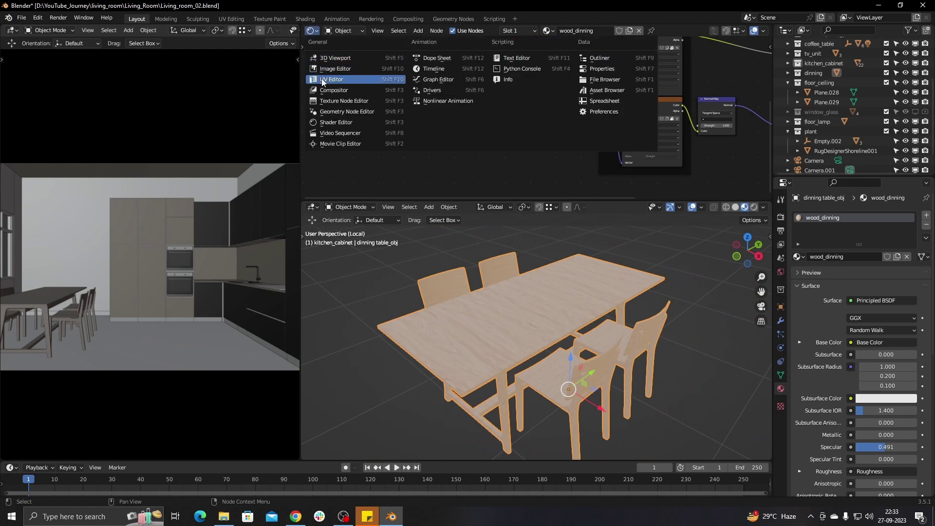
pyautogui.click(341, 81)
pyautogui.moveTo(451, 315)
pyautogui.mouseDown(button='middle')
pyautogui.moveTo(674, 265)
pyautogui.moveTo(571, 311)
pyautogui.mouseUp(button='middle')
pyautogui.press('Tab')
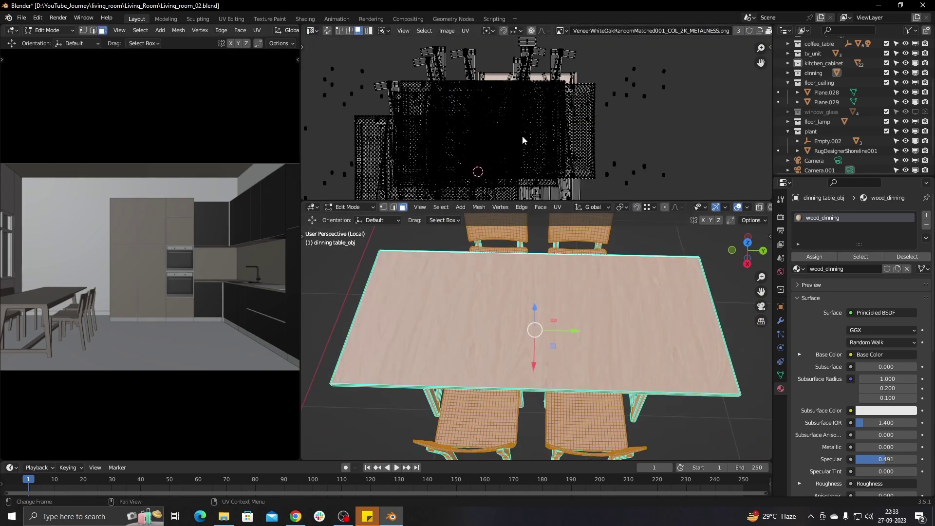
pyautogui.hotkey('alt', 'a')
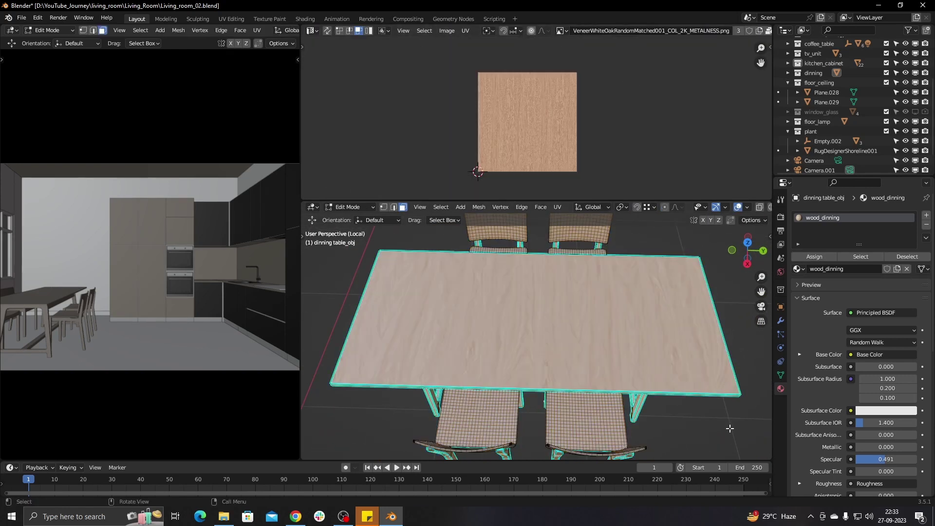
pyautogui.press('l')
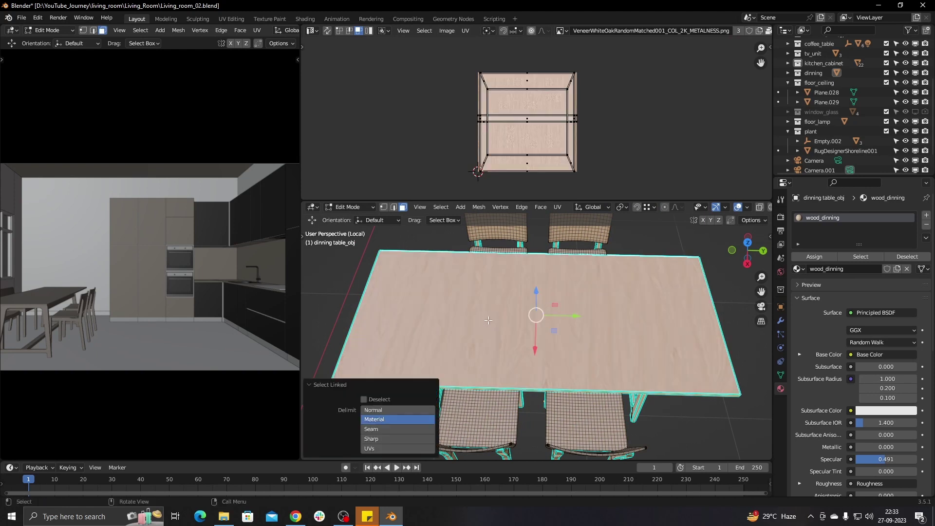
pyautogui.moveTo(487, 341)
pyautogui.mouseDown(button='middle')
pyautogui.moveTo(550, 305)
pyautogui.moveTo(537, 318)
pyautogui.mouseUp(button='middle')
pyautogui.write('ar90')
pyautogui.press('Return')
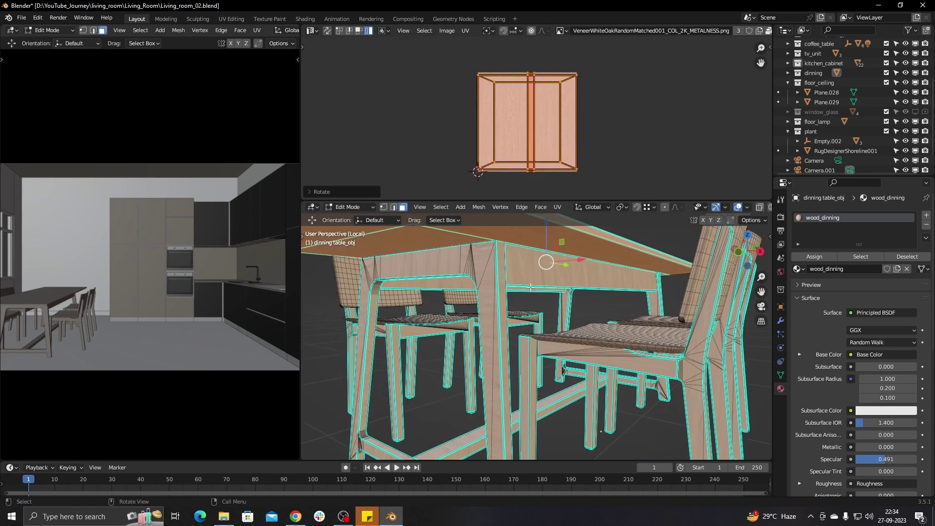
# Step: Smart UV Project every table and chair face with a 0.005 island margin
pyautogui.scroll(-5, 536, 317)
pyautogui.press('Tab')
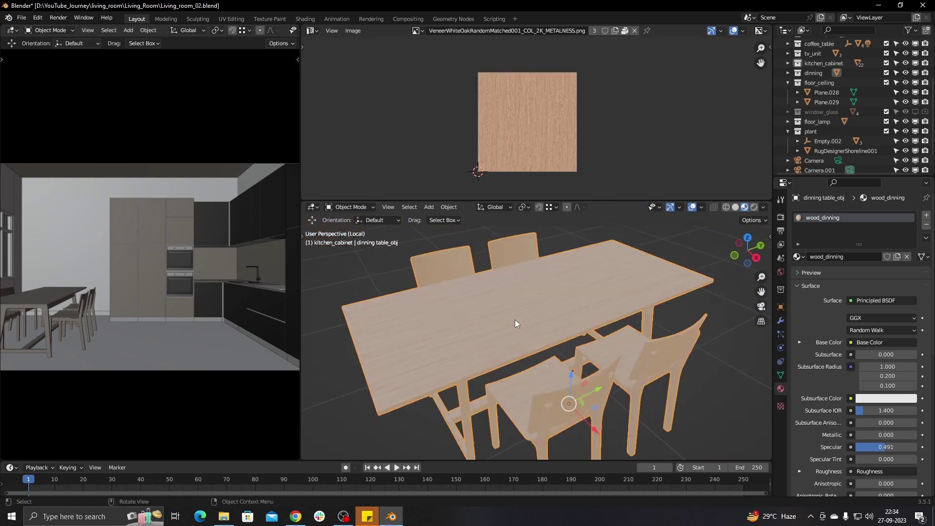
pyautogui.press('Tab')
pyautogui.press('a')
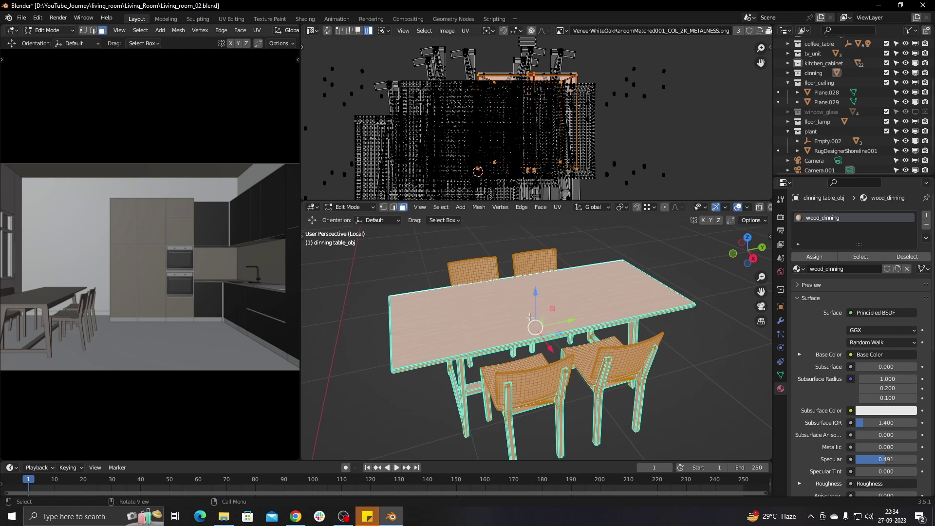
pyautogui.press('u')
pyautogui.click(507, 330)
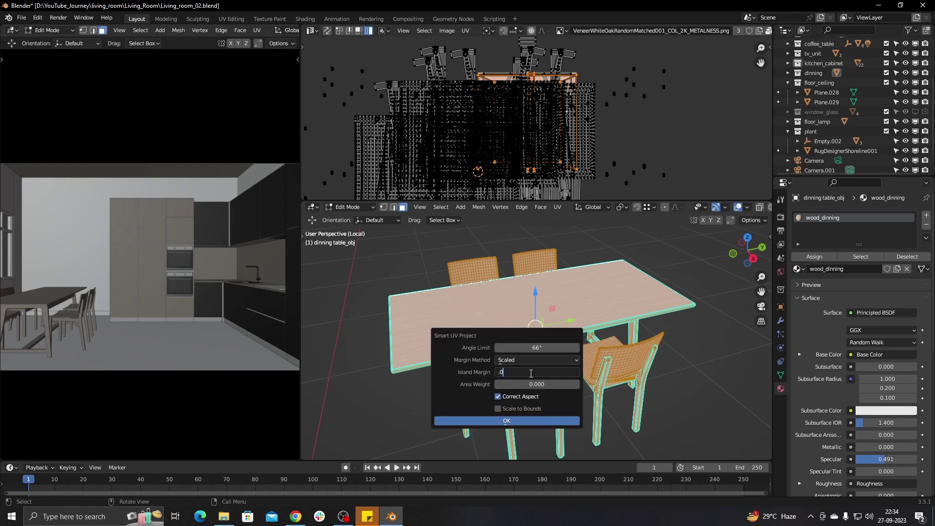
pyautogui.click(522, 419)
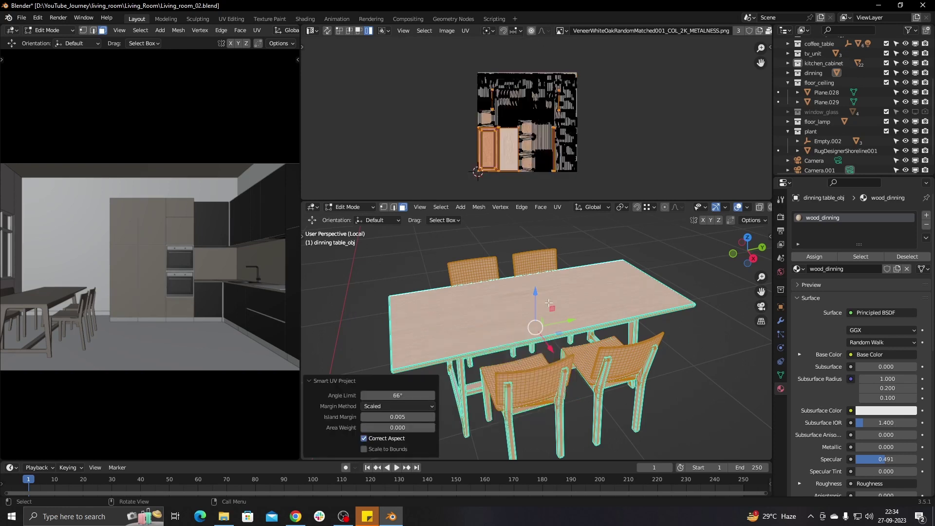
pyautogui.scroll(3, 533, 107)
# Step: Restore the multi-view layout and scale up all the dining set's UV islands
pyautogui.scroll(4, 485, 264)
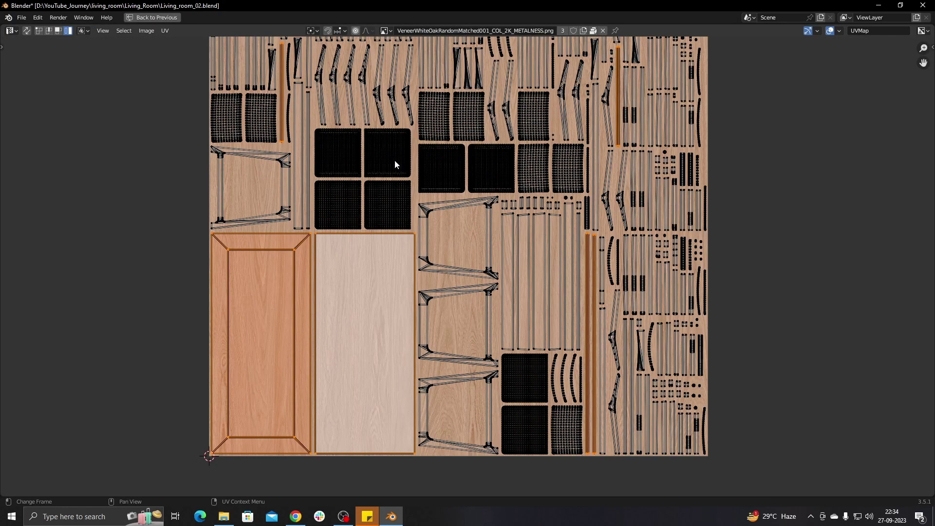
pyautogui.scroll(-4, 417, 157)
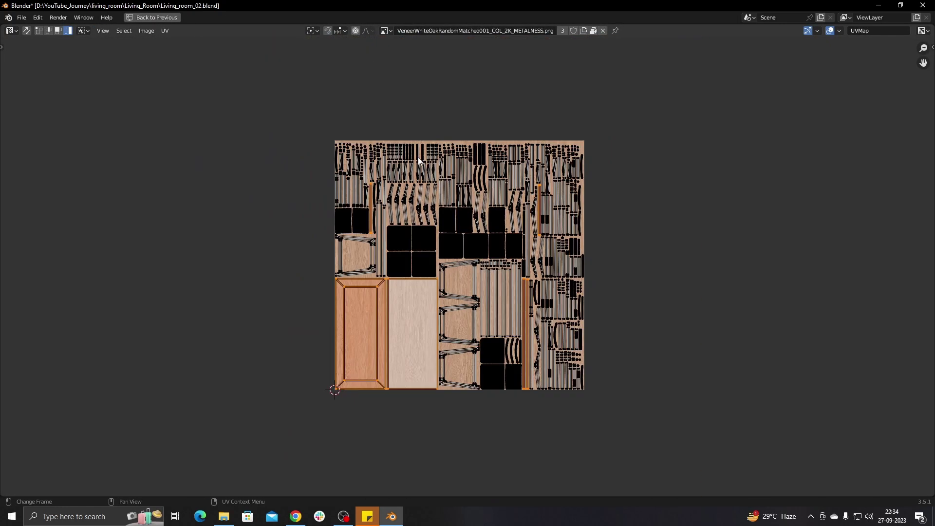
pyautogui.hotkey('ctrl', 'space')
pyautogui.moveTo(487, 341)
pyautogui.mouseDown(button='middle')
pyautogui.moveTo(512, 315)
pyautogui.moveTo(494, 308)
pyautogui.moveTo(511, 273)
pyautogui.mouseUp(button='middle')
pyautogui.scroll(5, 512, 315)
pyautogui.scroll(-4, 513, 315)
pyautogui.scroll(4, 513, 316)
pyautogui.scroll(-4, 494, 308)
pyautogui.scroll(2, 511, 273)
pyautogui.scroll(-2, 512, 273)
pyautogui.scroll(-3, 628, 183)
pyautogui.press('a')
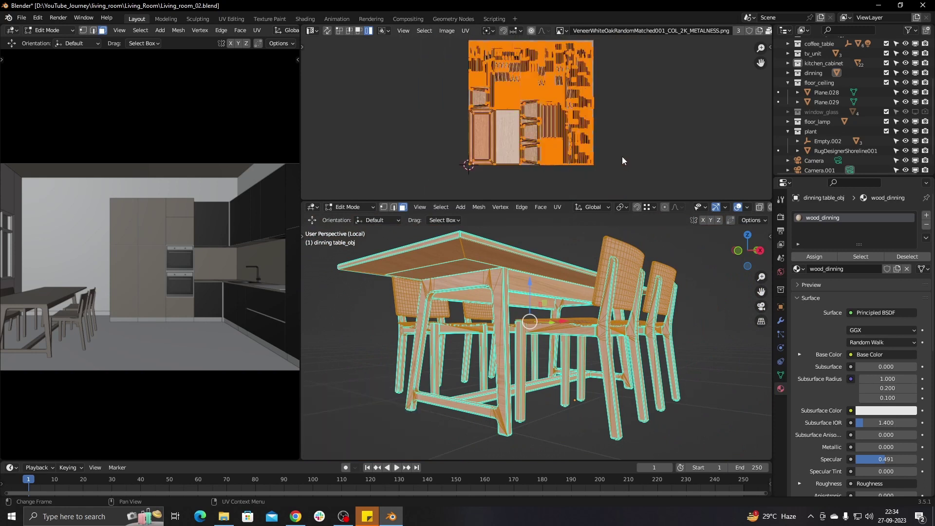
pyautogui.press('s')
pyautogui.press('Return')
# Step: Return the table to object mode and inspect the chairs up close
pyautogui.scroll(3, 621, 156)
pyautogui.moveTo(591, 274)
pyautogui.mouseDown(button='middle')
pyautogui.moveTo(567, 349)
pyautogui.moveTo(633, 337)
pyautogui.mouseUp(button='middle')
pyautogui.scroll(3, 570, 341)
pyautogui.scroll(-4, 570, 341)
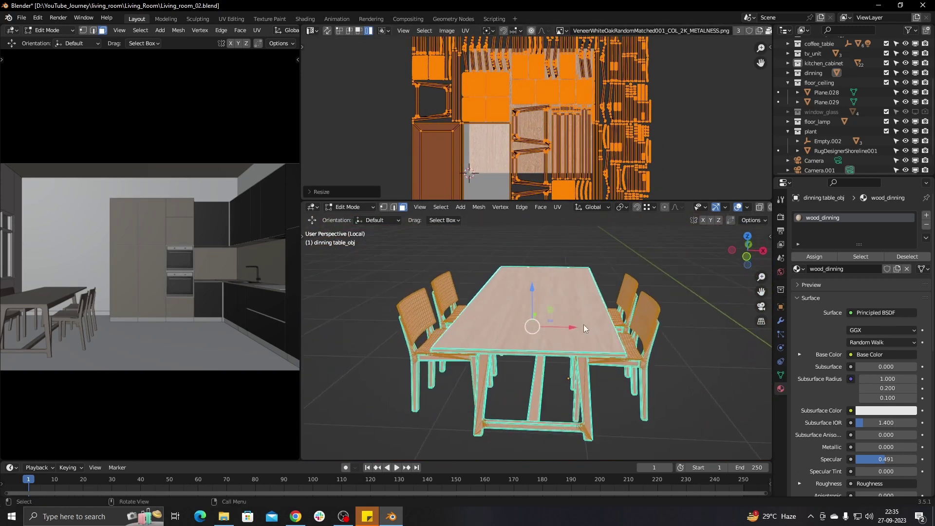
pyautogui.press('Tab')
pyautogui.scroll(4, 657, 333)
pyautogui.moveTo(671, 271)
pyautogui.mouseDown(button='middle')
pyautogui.moveTo(509, 340)
pyautogui.moveTo(503, 327)
pyautogui.mouseUp(button='middle')
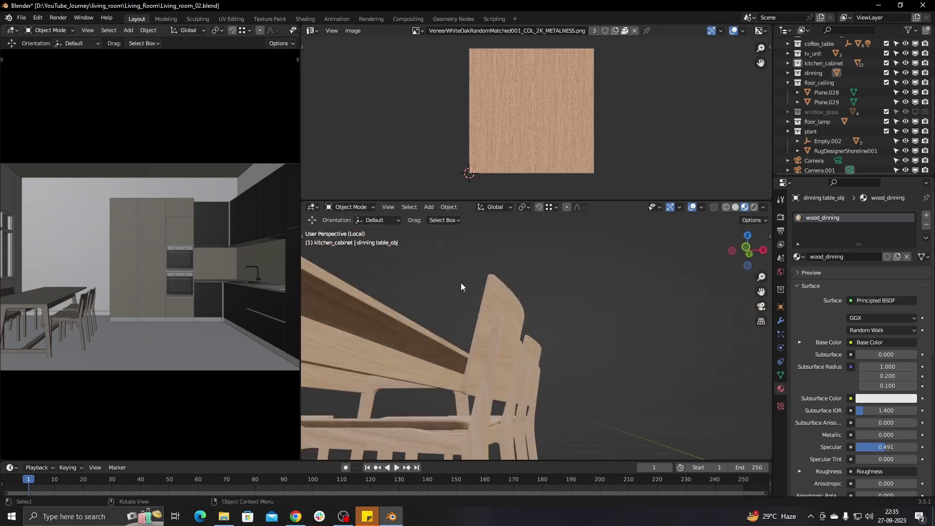
# Step: Return to solid shading with the full kitchen, select the black cabinet, and show Cycles render settings
pyautogui.scroll(-2, 503, 327)
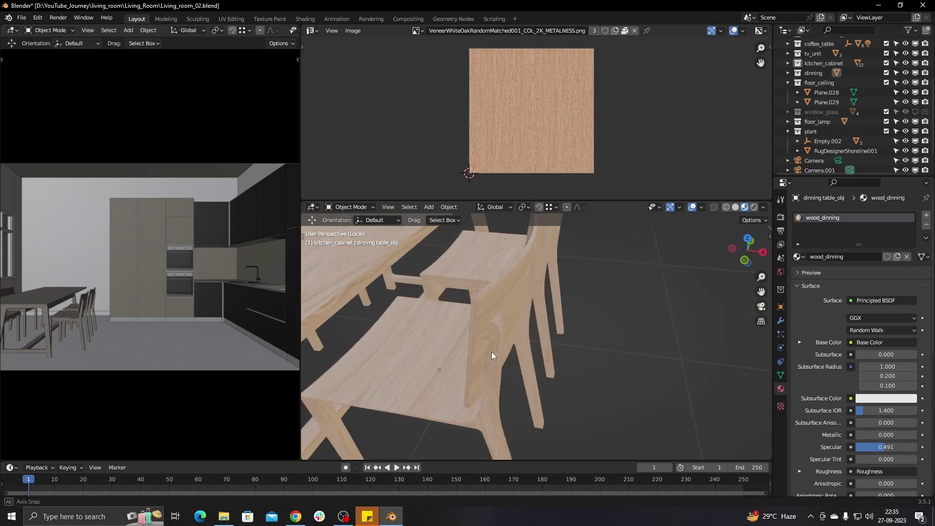
pyautogui.moveTo(497, 313)
pyautogui.mouseDown(button='middle')
pyautogui.moveTo(584, 323)
pyautogui.moveTo(477, 332)
pyautogui.moveTo(509, 341)
pyautogui.mouseUp(button='middle')
pyautogui.scroll(-3, 476, 332)
pyautogui.scroll(2, 509, 434)
pyautogui.press('z')
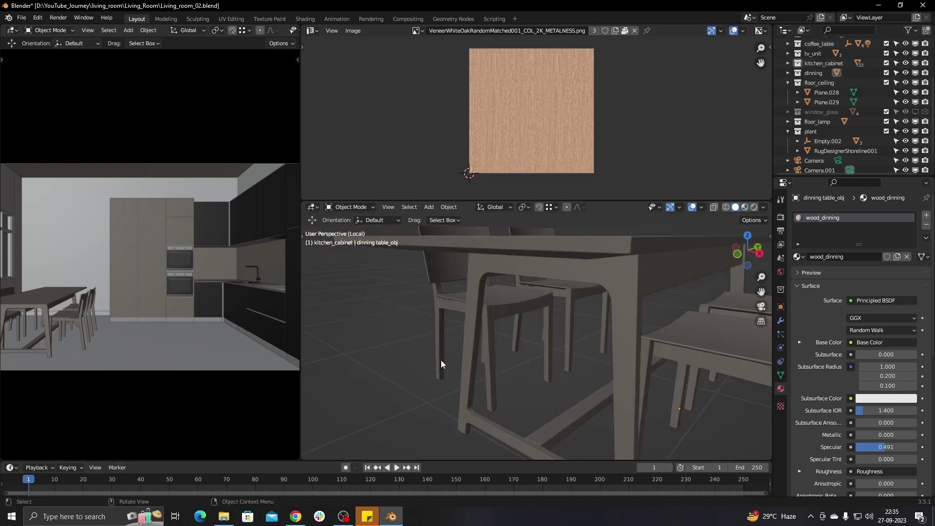
pyautogui.press('KP_Divide')
pyautogui.moveTo(443, 359); pyautogui.dragTo(361, 322, button='middle')
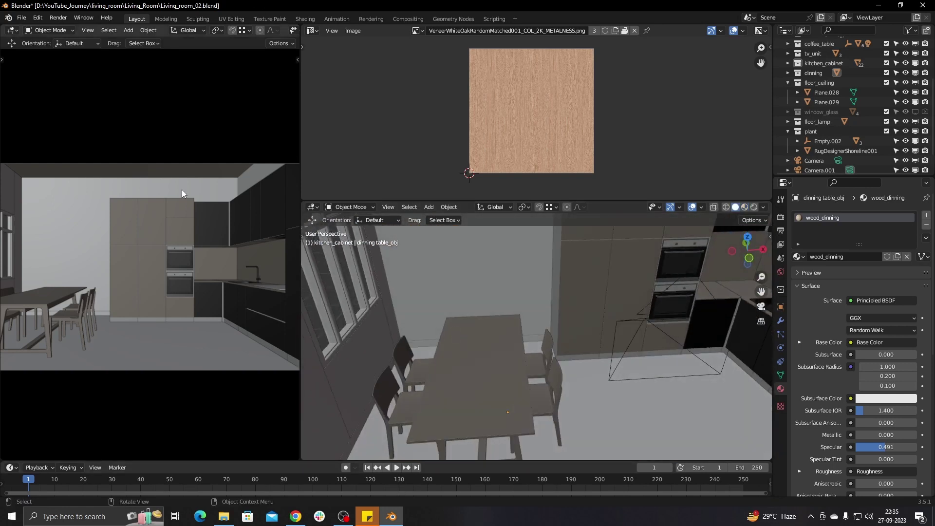
pyautogui.moveTo(298, 248)
pyautogui.mouseDown()
pyautogui.moveTo(606, 249)
pyautogui.moveTo(378, 248)
pyautogui.mouseUp()
pyautogui.click(261, 292)
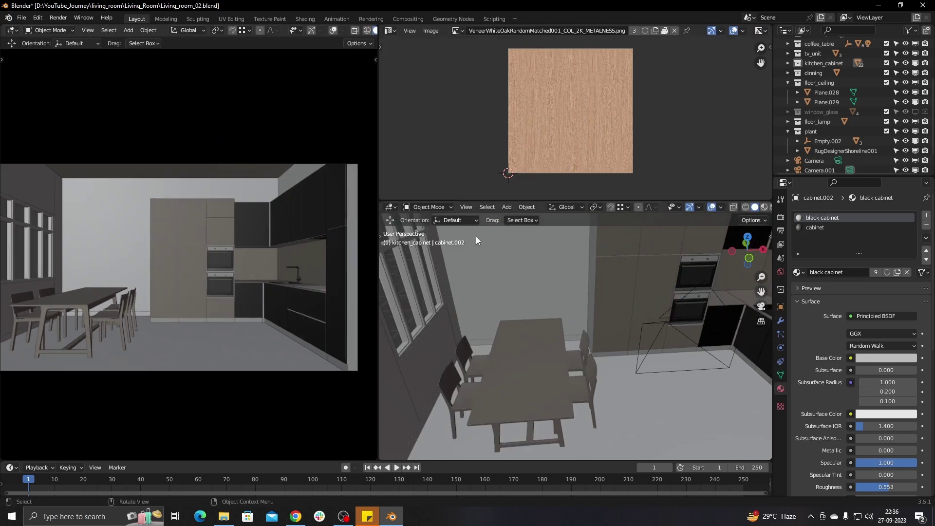
pyautogui.click(781, 216)
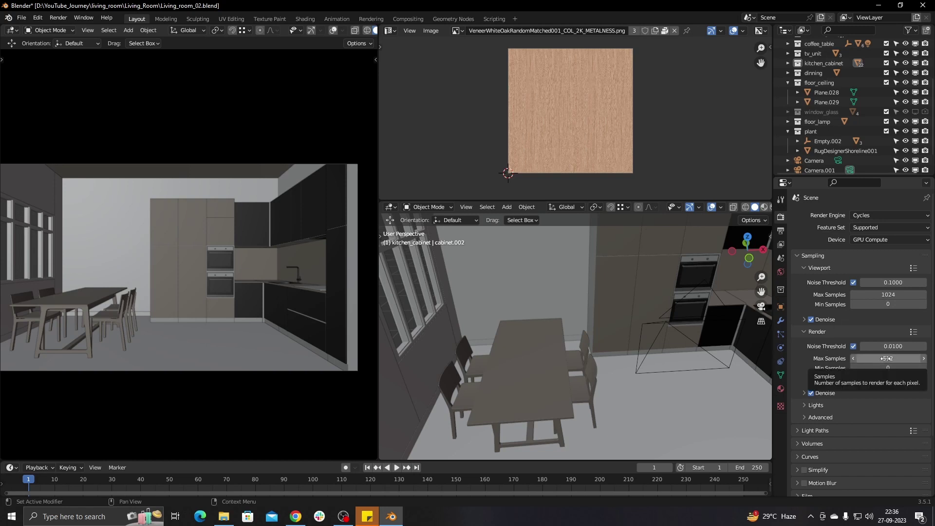
# Step: Expand Light Paths and uncheck Refractive caustics
pyautogui.scroll(-2, 836, 356)
pyautogui.scroll(-2, 805, 360)
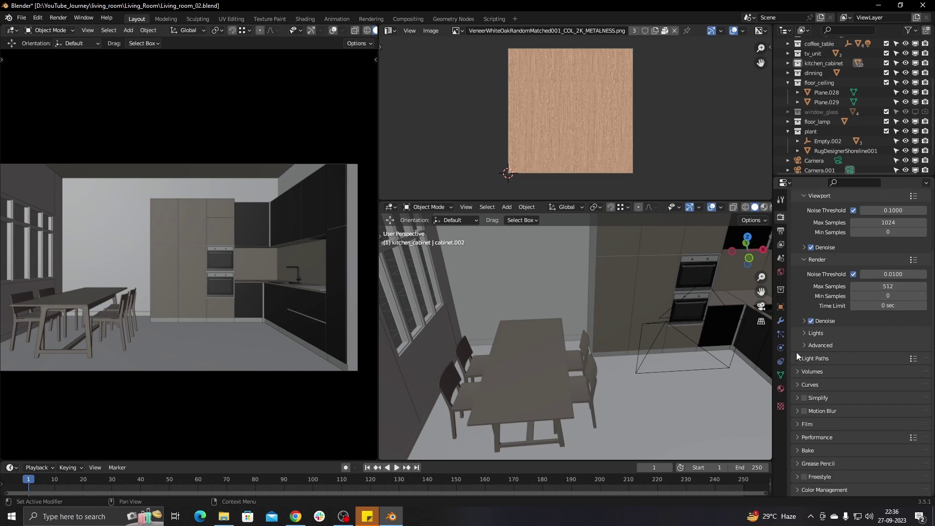
pyautogui.click(800, 359)
pyautogui.scroll(-1, 801, 384)
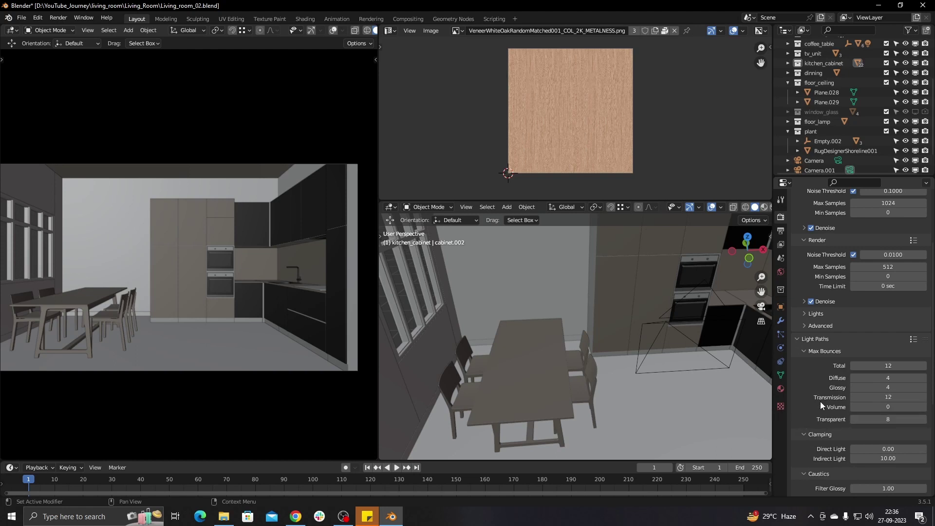
pyautogui.scroll(-2, 822, 405)
pyautogui.scroll(-1, 816, 397)
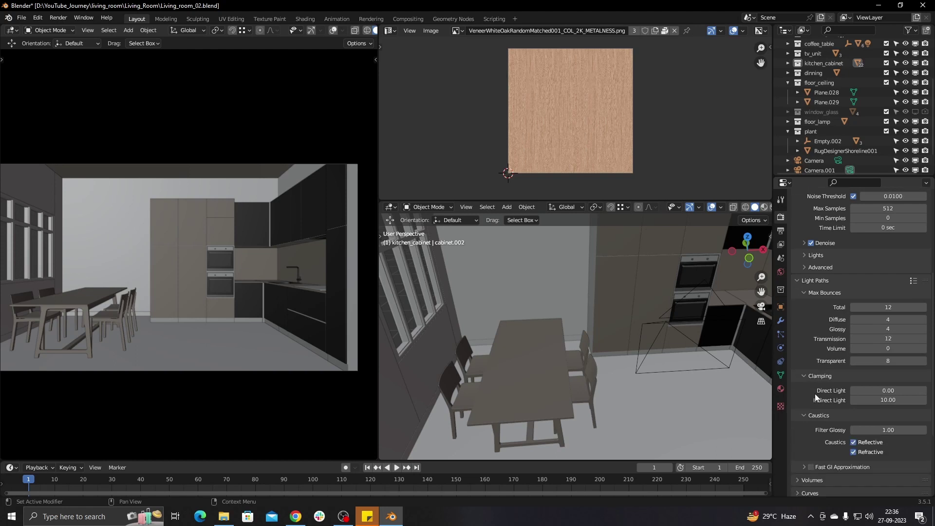
pyautogui.click(853, 452)
# Step: Collapse the Max Bounces, Clamping and Caustics subpanels
pyautogui.scroll(-1, 818, 428)
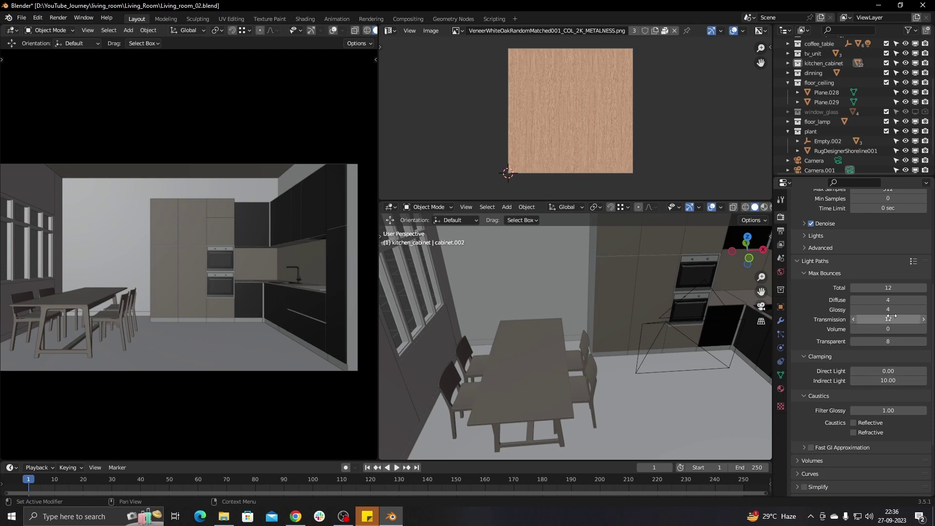
pyautogui.scroll(-1, 825, 409)
pyautogui.scroll(-1, 825, 389)
pyautogui.scroll(-1, 823, 385)
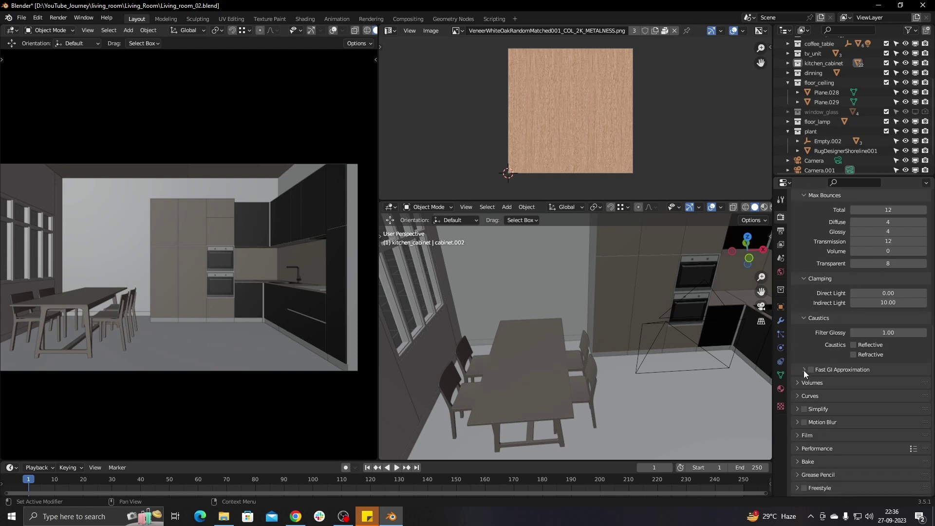
pyautogui.scroll(-1, 806, 376)
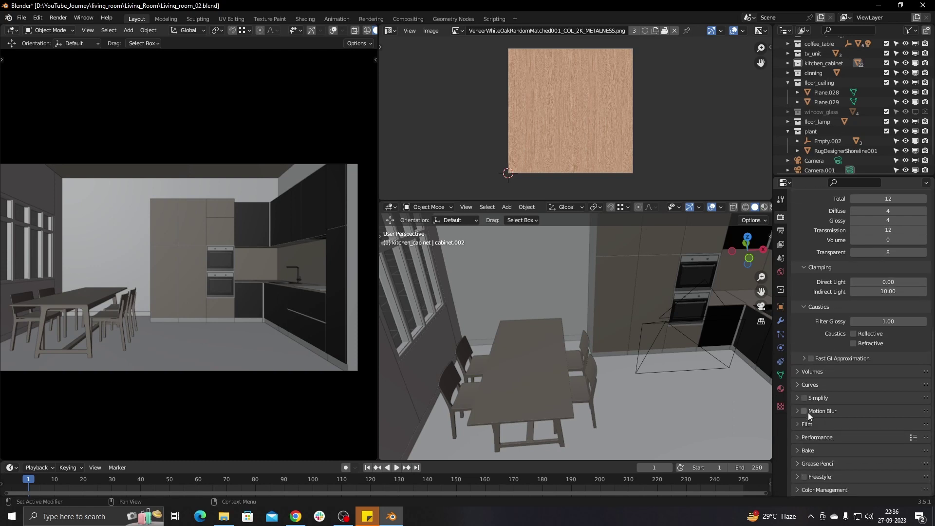
pyautogui.scroll(4, 806, 441)
pyautogui.scroll(4, 809, 445)
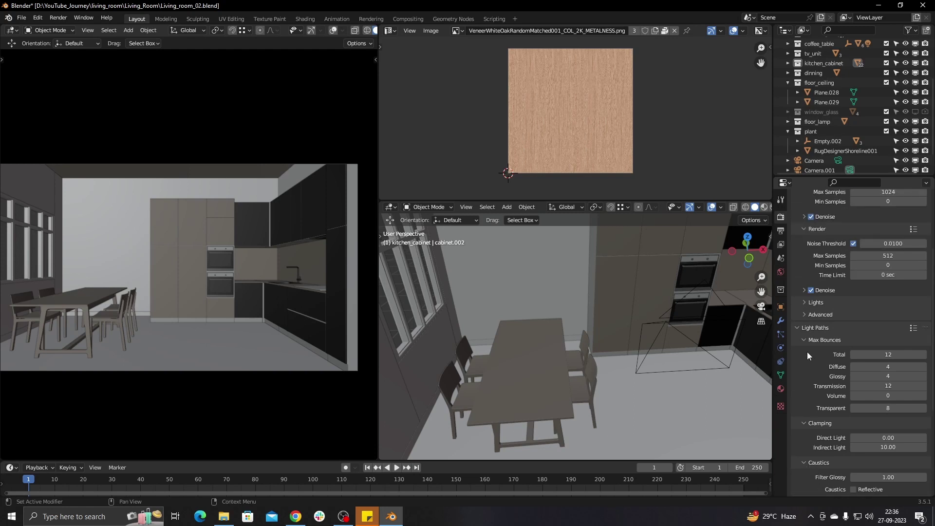
pyautogui.scroll(2, 809, 356)
pyautogui.scroll(2, 807, 354)
pyautogui.scroll(1, 806, 352)
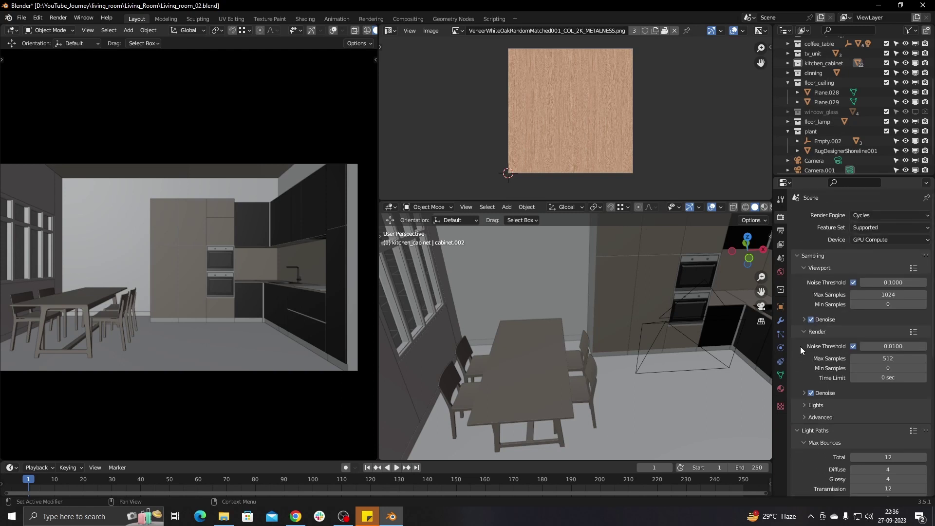
pyautogui.scroll(-3, 804, 361)
pyautogui.click(804, 385)
pyautogui.click(804, 397)
pyautogui.click(805, 409)
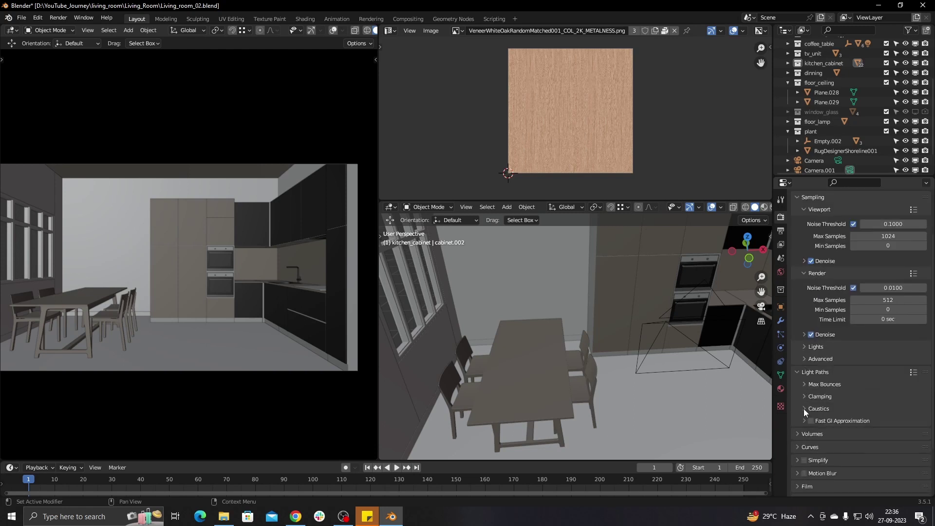
pyautogui.scroll(-3, 799, 438)
pyautogui.scroll(-3, 802, 433)
pyautogui.scroll(-2, 804, 427)
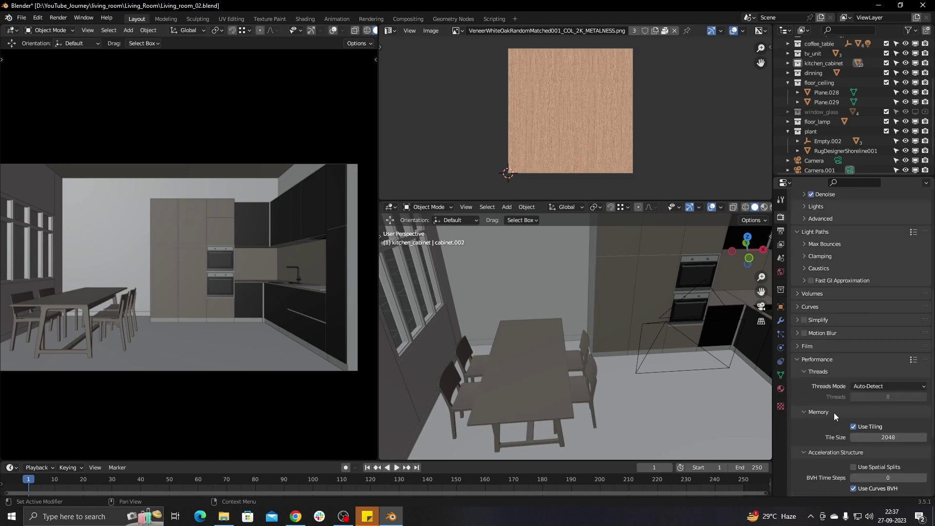
pyautogui.scroll(-1, 808, 421)
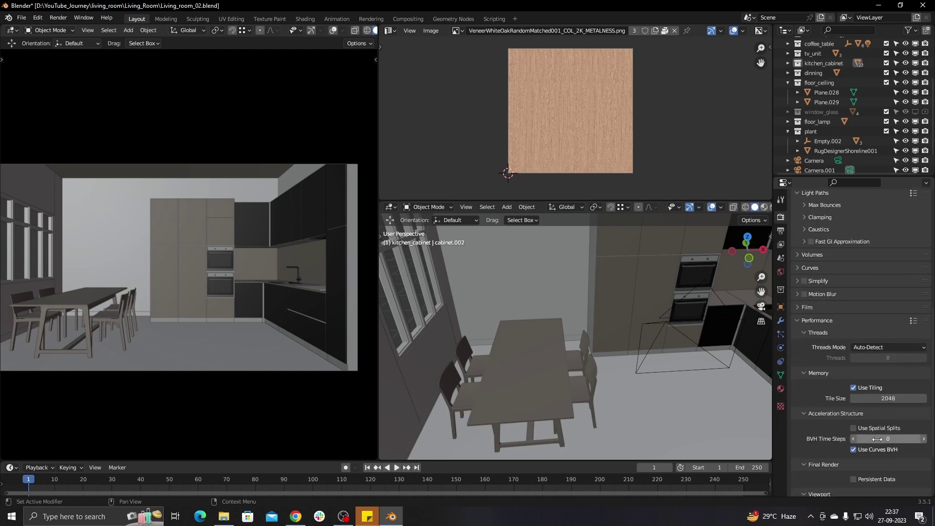
pyautogui.scroll(10, 804, 398)
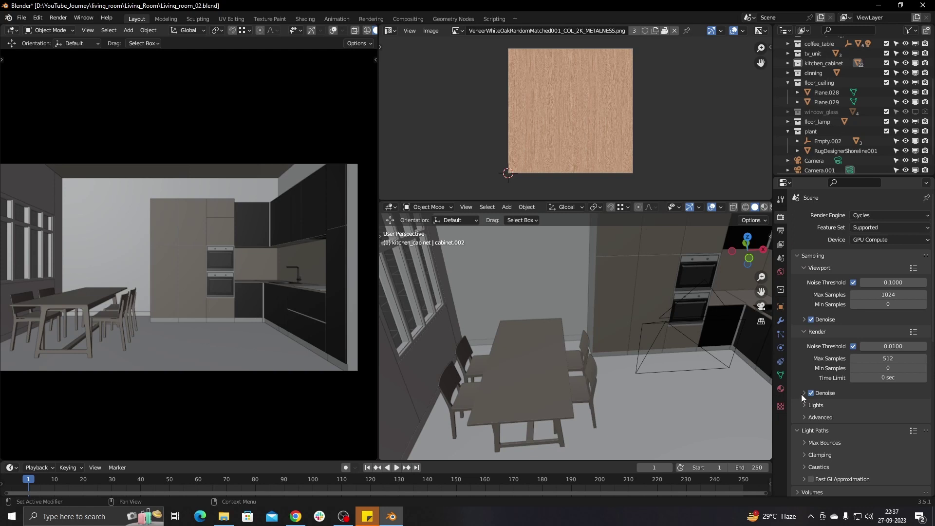
# Step: Set the Cycles GPU render backend to CUDA in Preferences > System
pyautogui.click(37, 18)
pyautogui.click(49, 157)
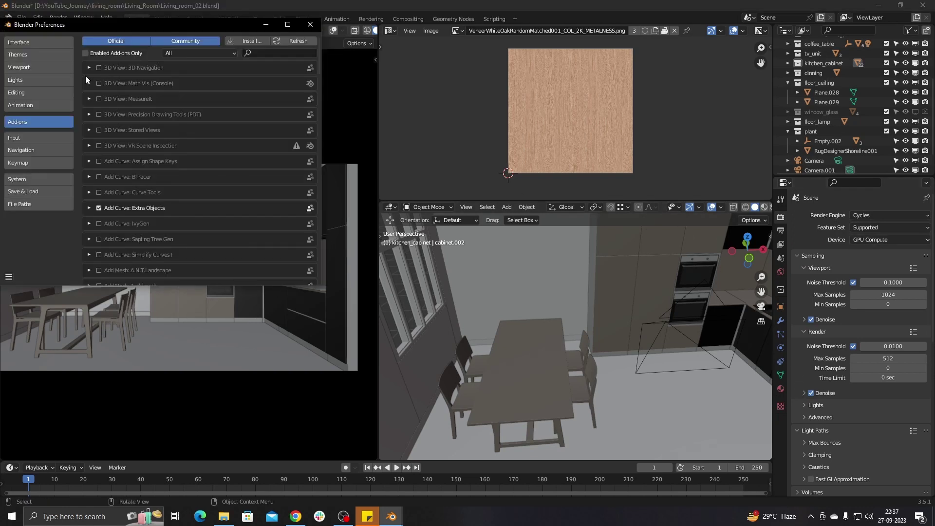
pyautogui.click(25, 179)
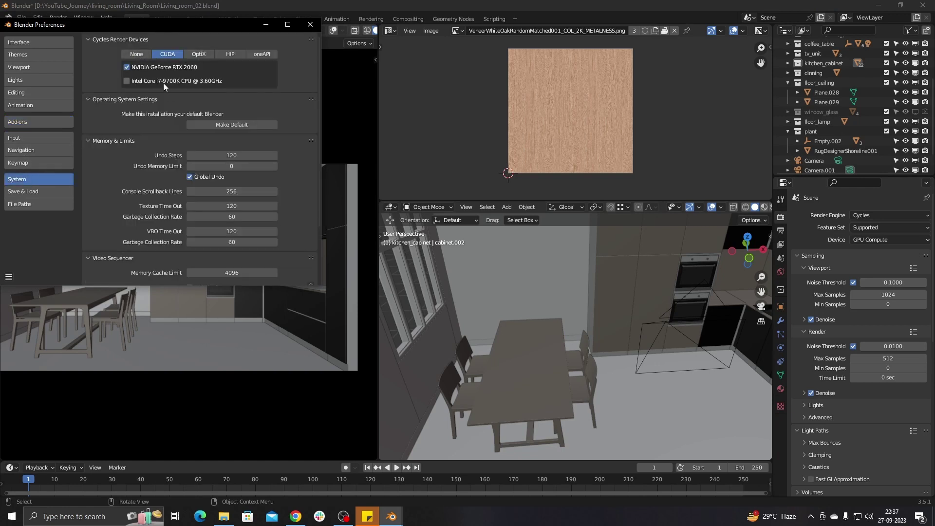
pyautogui.click(230, 53)
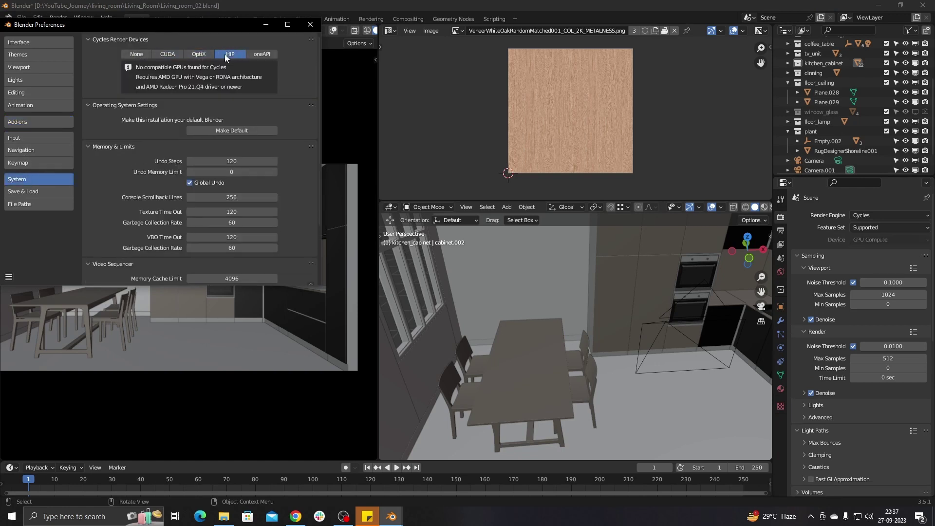
pyautogui.click(257, 54)
pyautogui.click(230, 53)
pyautogui.click(168, 53)
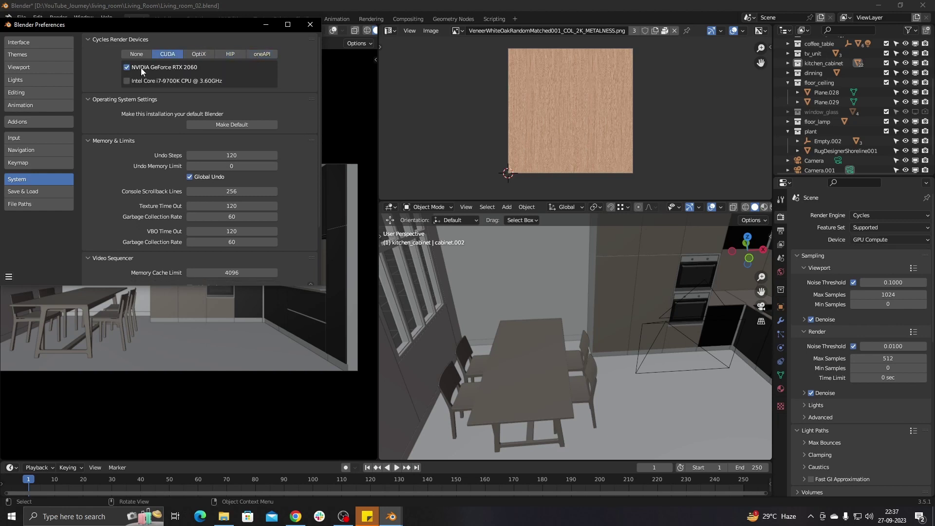
pyautogui.click(310, 25)
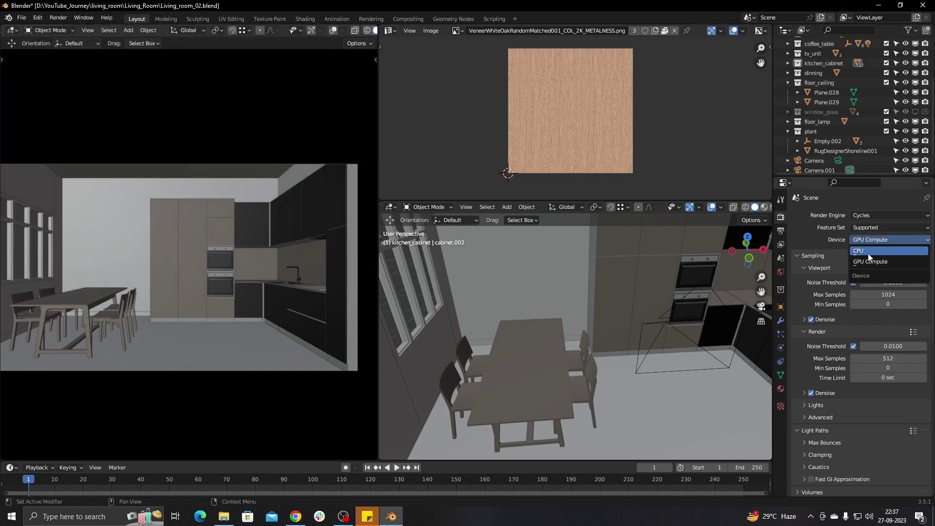
# Step: Confirm 1920×1080 at 100% and PNG output, then start the final render
pyautogui.moveTo(619, 344)
pyautogui.mouseDown(button='middle')
pyautogui.moveTo(584, 344)
pyautogui.moveTo(607, 315)
pyautogui.moveTo(580, 310)
pyautogui.moveTo(600, 310)
pyautogui.mouseUp(button='middle')
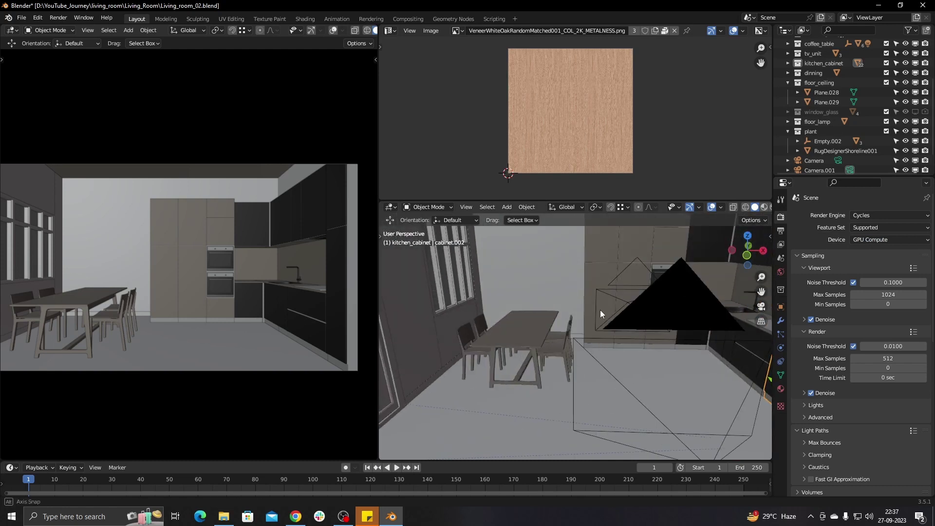
pyautogui.click(781, 230)
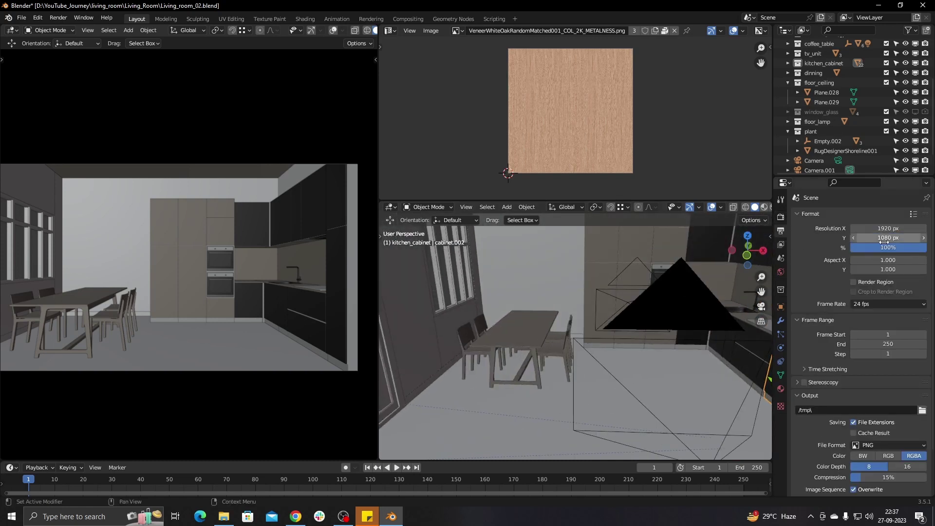
pyautogui.scroll(-2, 808, 271)
pyautogui.scroll(-1, 809, 287)
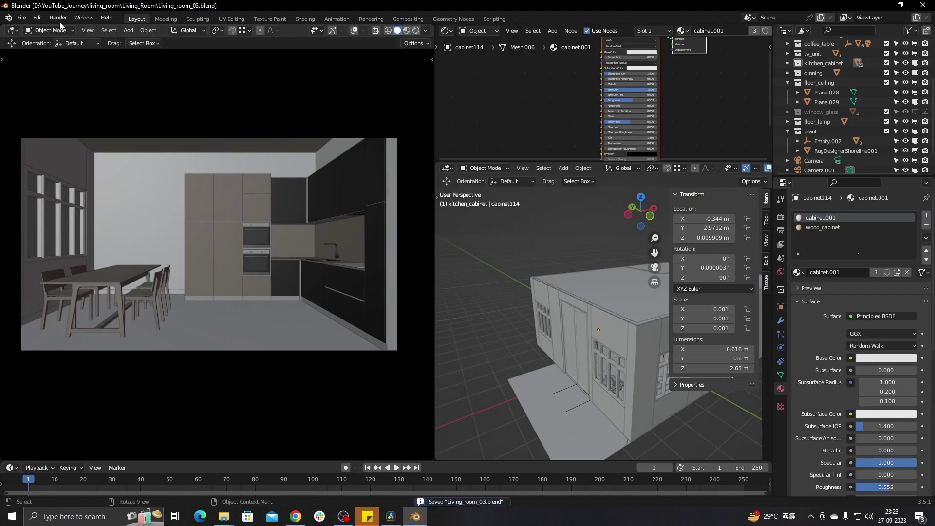
pyautogui.click(59, 19)
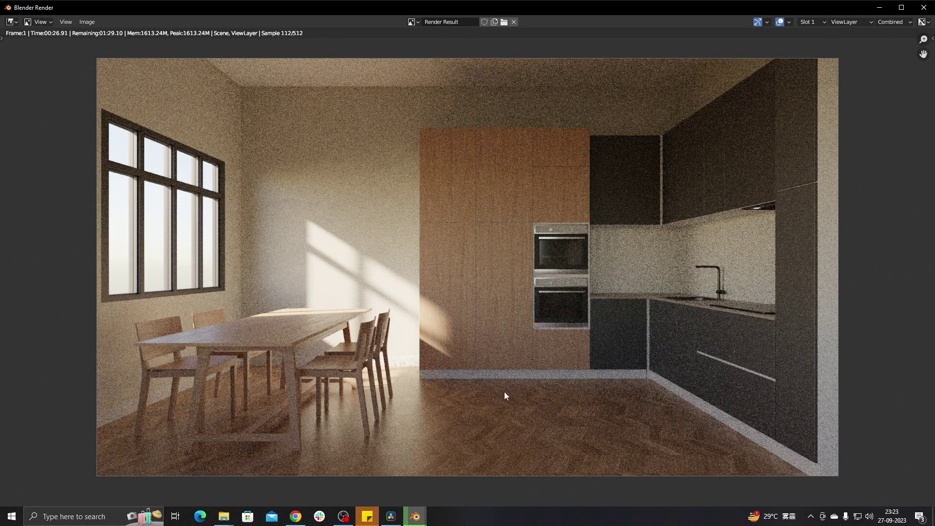
# Step: In rendered camera view, set cabinet Specular to 0.5 and delete its Normal Map node
pyautogui.click(924, 8)
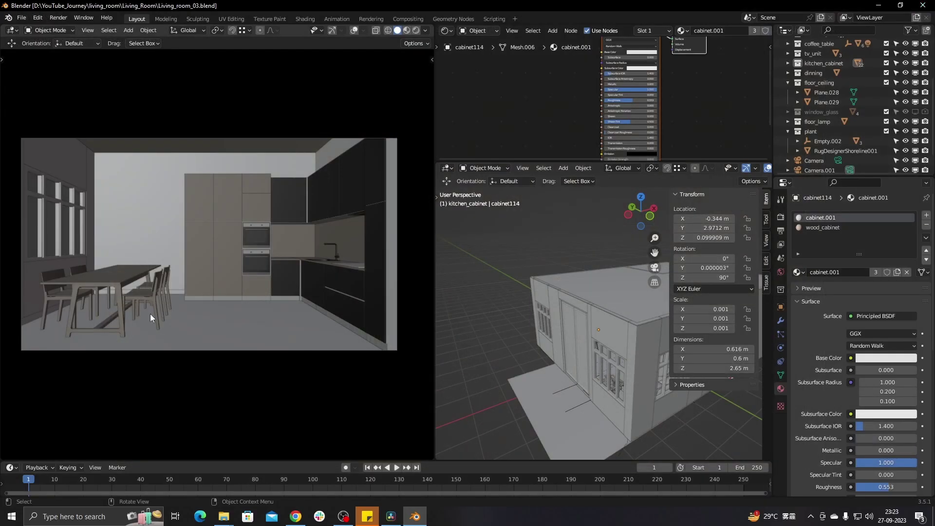
pyautogui.press('z')
pyautogui.press('8')
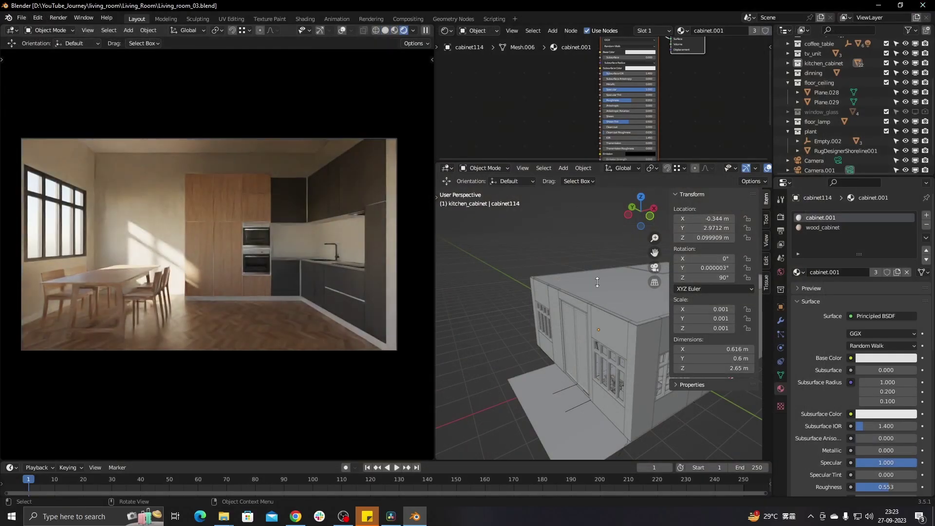
pyautogui.moveTo(597, 163); pyautogui.dragTo(598, 306)
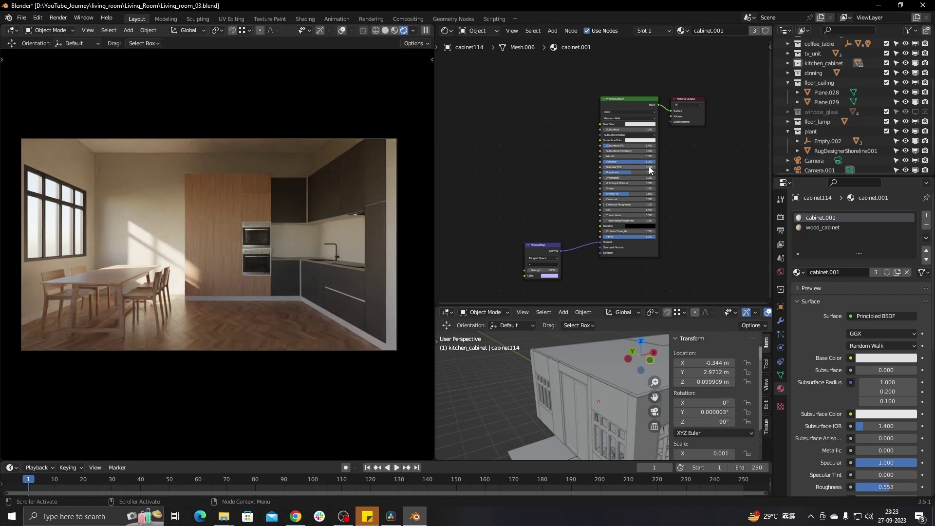
pyautogui.moveTo(652, 162); pyautogui.dragTo(639, 168)
pyautogui.click(551, 252)
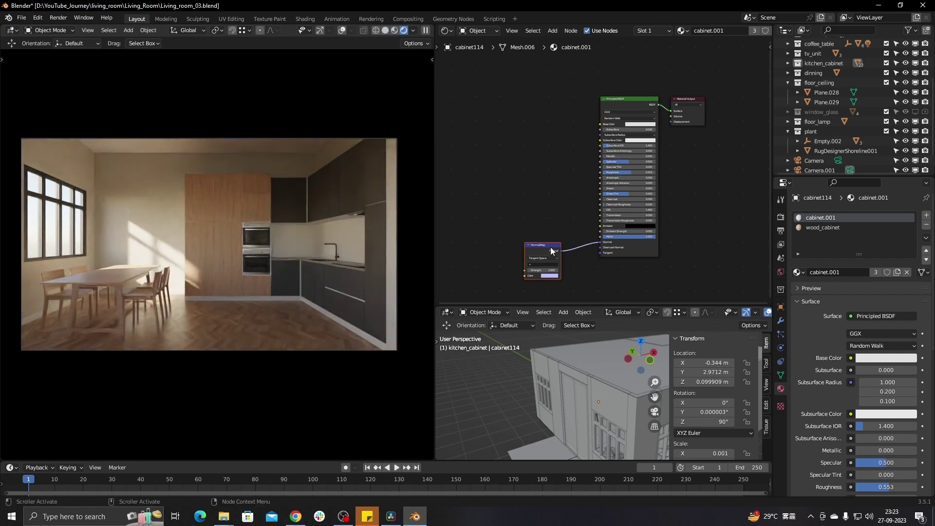
pyautogui.press('x')
# Step: Select the floor and insert a ColorRamp on its roughness link
pyautogui.click(198, 337)
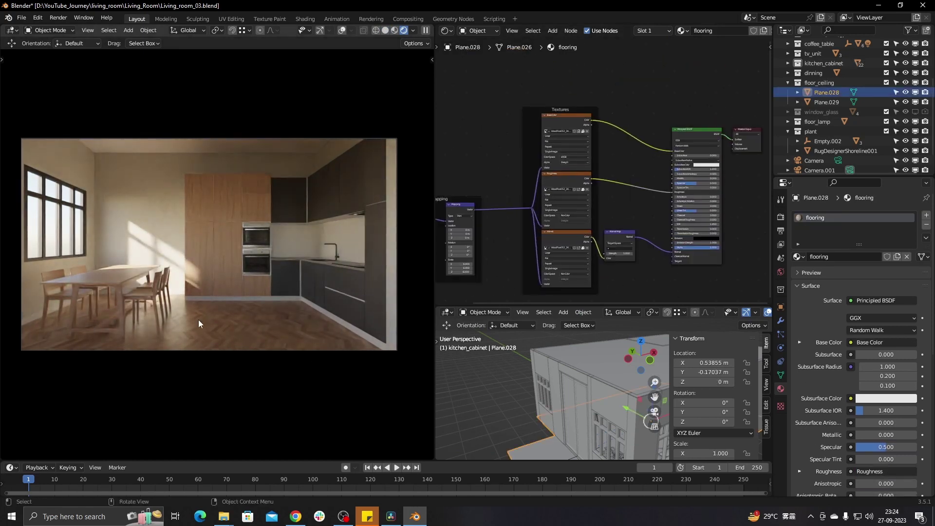
pyautogui.hotkey('shift', 'b')
pyautogui.moveTo(93, 271); pyautogui.dragTo(239, 361)
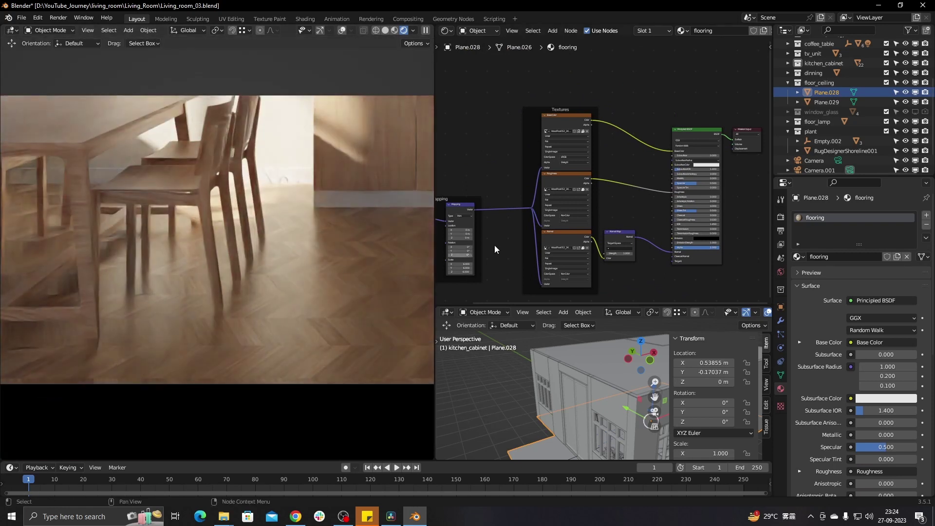
pyautogui.scroll(2, 614, 170)
pyautogui.hotkey('shift', 'a')
pyautogui.write('color ramp')
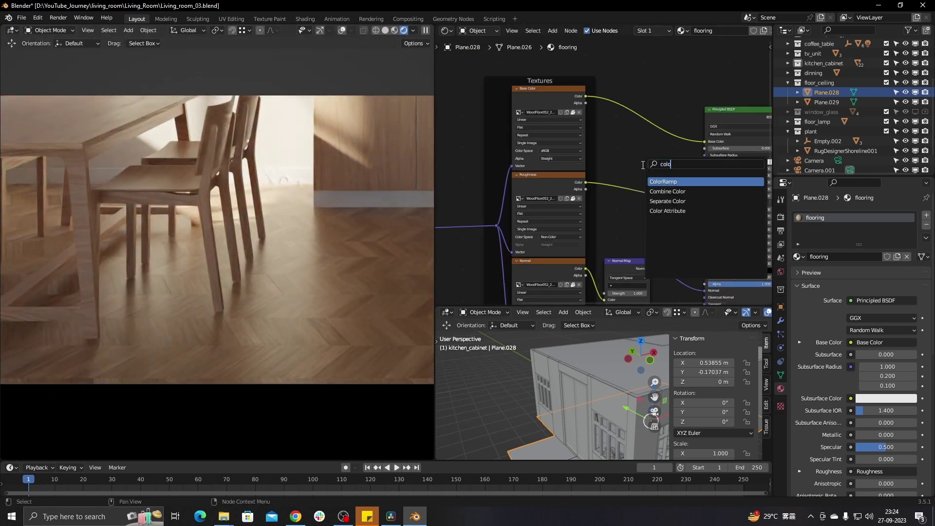
pyautogui.press('Return')
pyautogui.click(612, 179)
# Step: Lift the ColorRamp's dark stop to value 0.1
pyautogui.scroll(2, 686, 206)
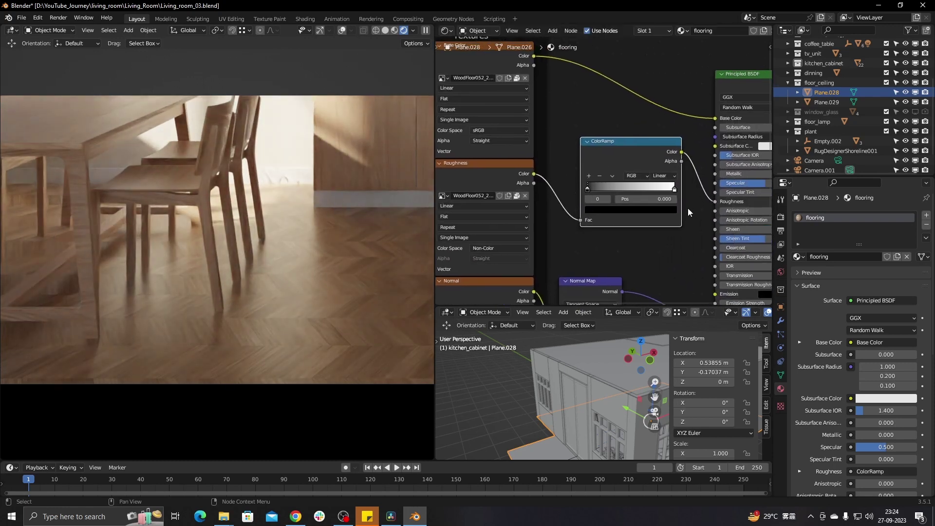
pyautogui.click(607, 211)
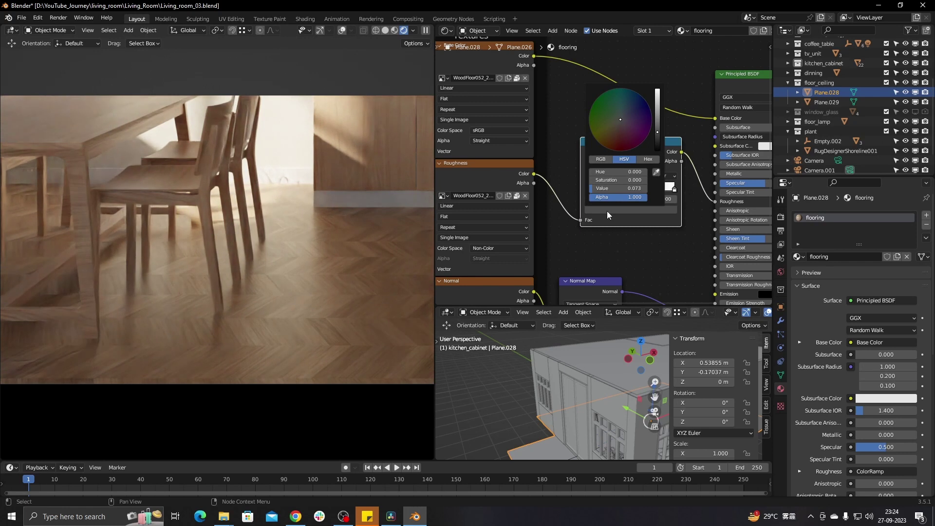
pyautogui.scroll(1, 607, 211)
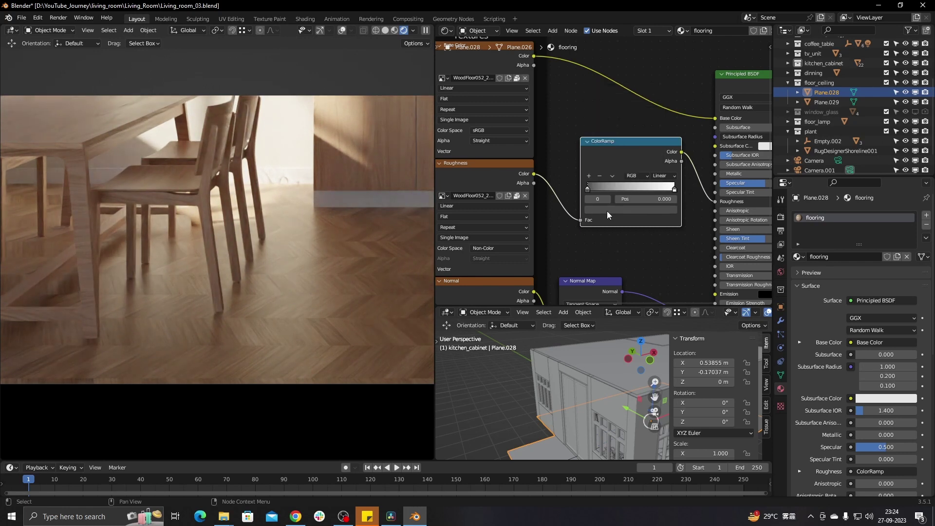
pyautogui.scroll(1, 607, 212)
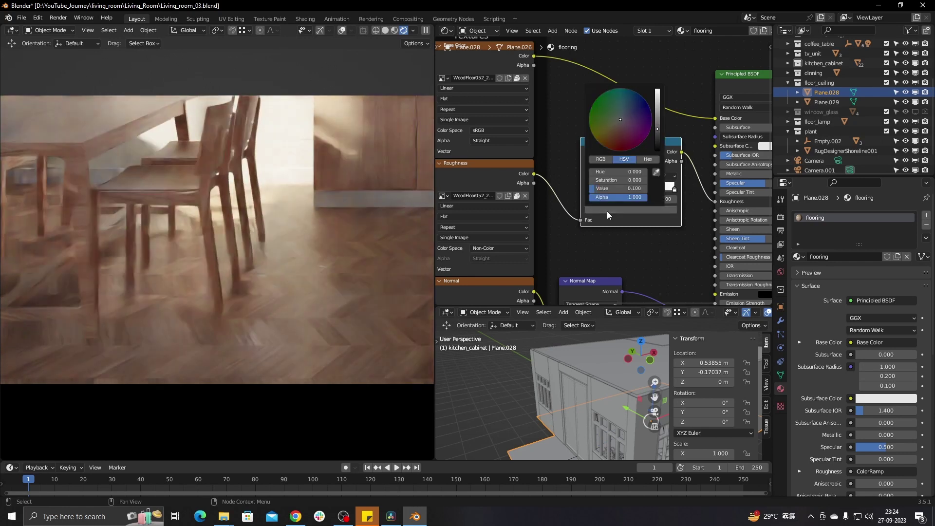
pyautogui.scroll(-2, 358, 251)
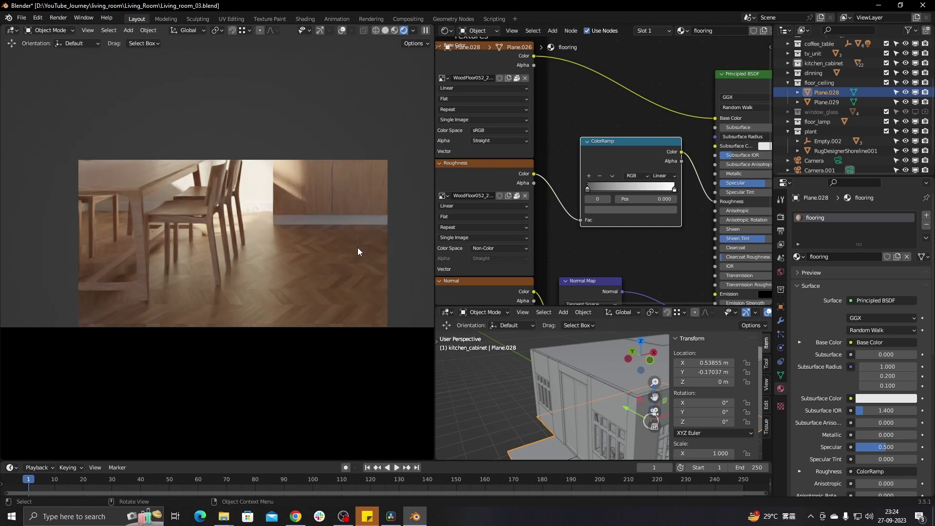
pyautogui.scroll(-2, 358, 251)
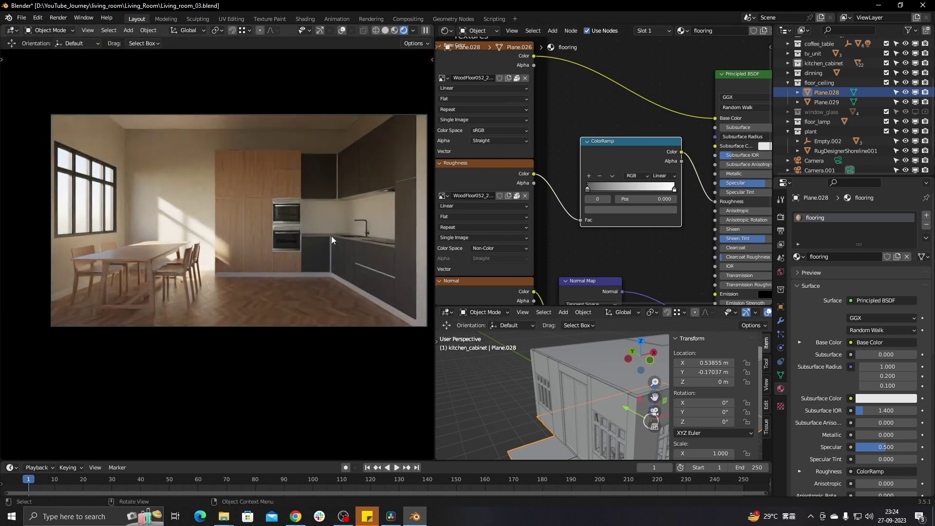
# Step: Switch back to solid shading, render the updated kitchen, and pan across the result
pyautogui.press('z')
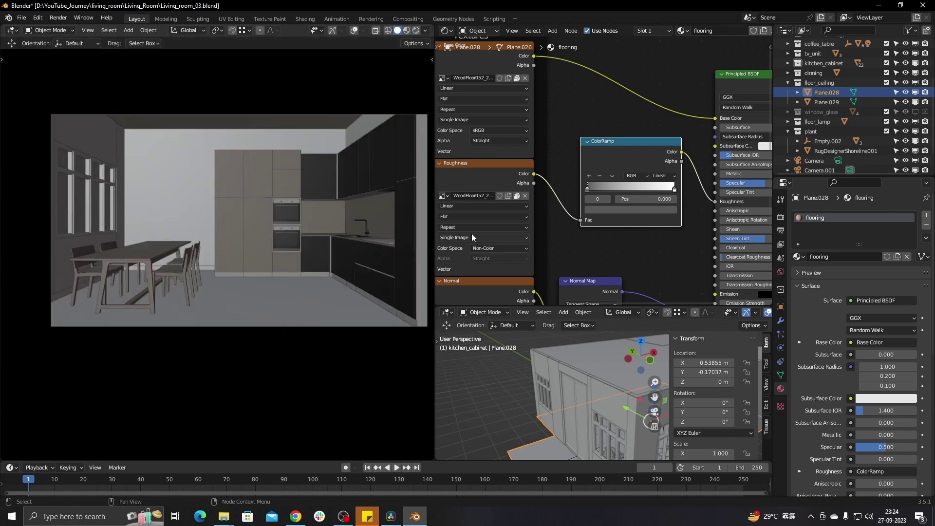
pyautogui.click(58, 17)
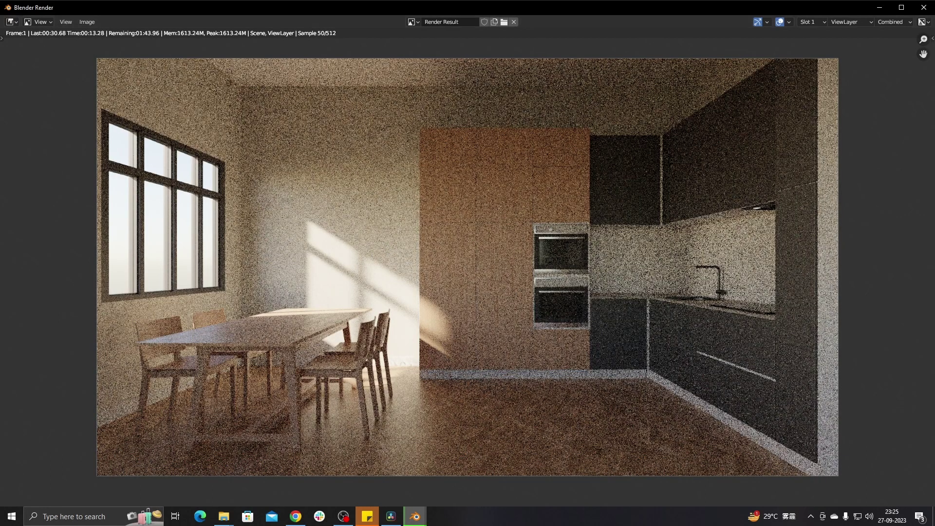
pyautogui.scroll(2, 381, 305)
pyautogui.scroll(2, 575, 207)
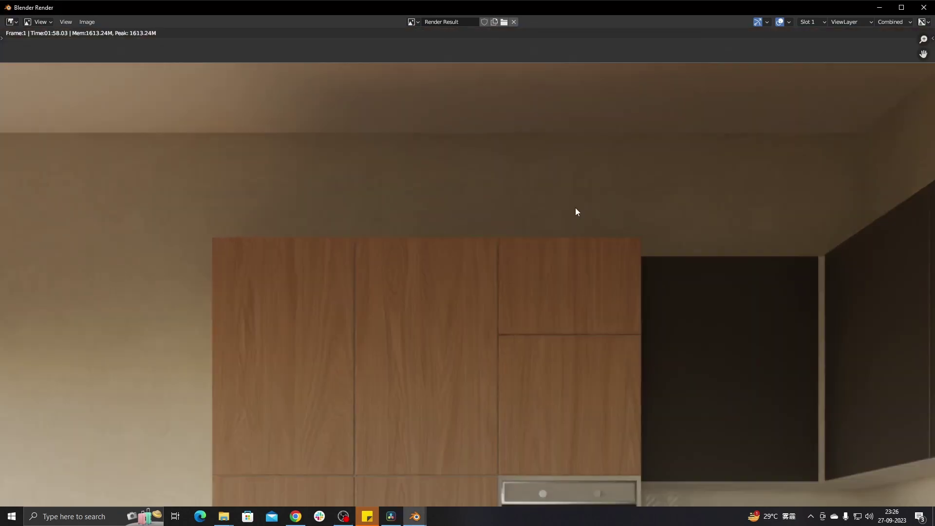
pyautogui.scroll(-5, 575, 208)
pyautogui.moveTo(575, 207); pyautogui.dragTo(547, 199, button='middle')
# Step: Zoom over the table, chairs and kitchen cabinets, then frame the whole kitchen
pyautogui.scroll(3, 388, 420)
pyautogui.scroll(4, 421, 306)
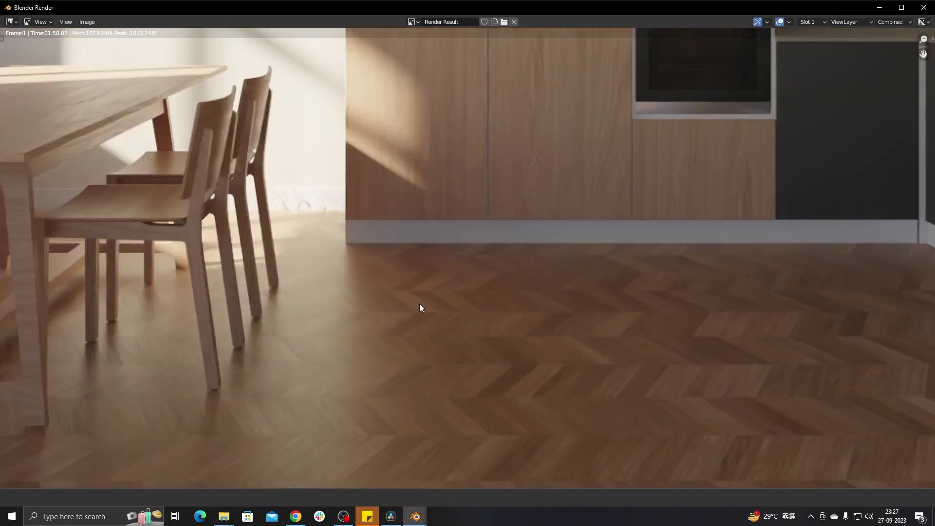
pyautogui.moveTo(321, 289); pyautogui.dragTo(362, 335, button='middle')
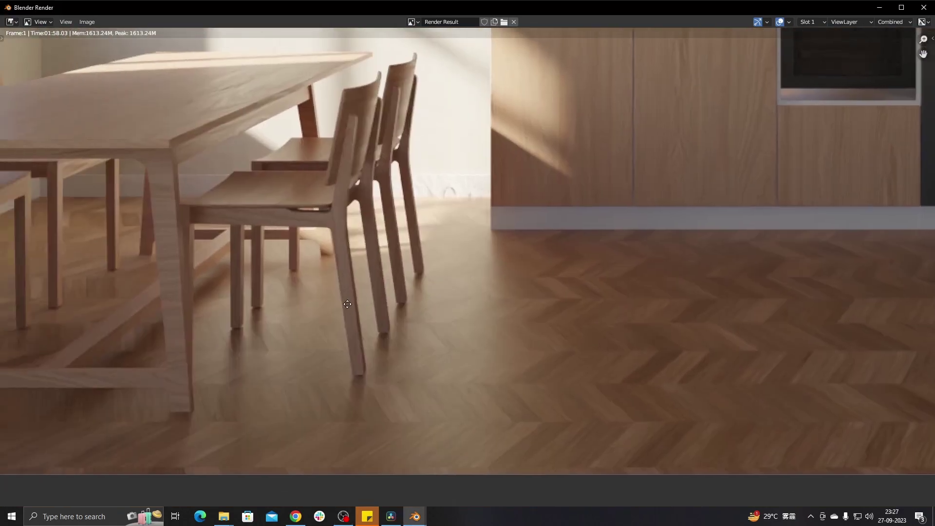
pyautogui.scroll(-2, 285, 288)
pyautogui.scroll(2, 407, 247)
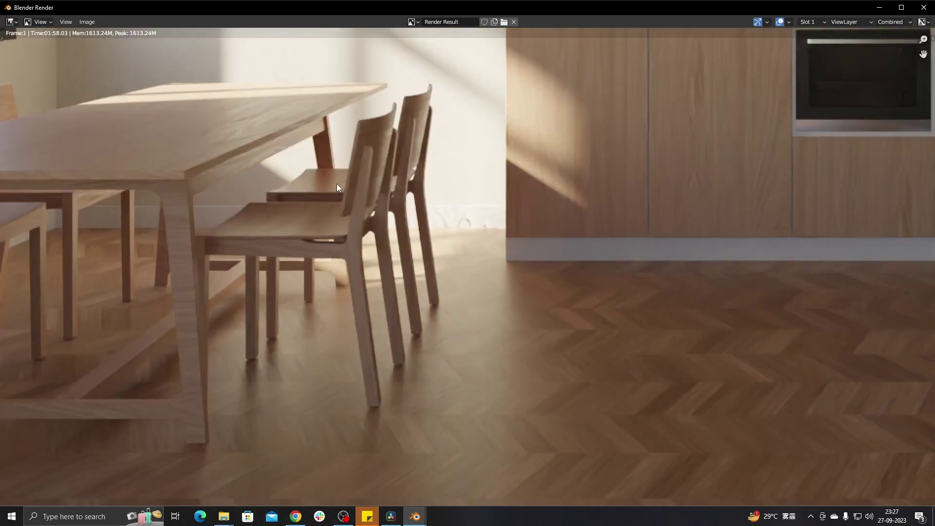
pyautogui.moveTo(337, 183); pyautogui.dragTo(454, 305, button='middle')
pyautogui.scroll(-2, 387, 291)
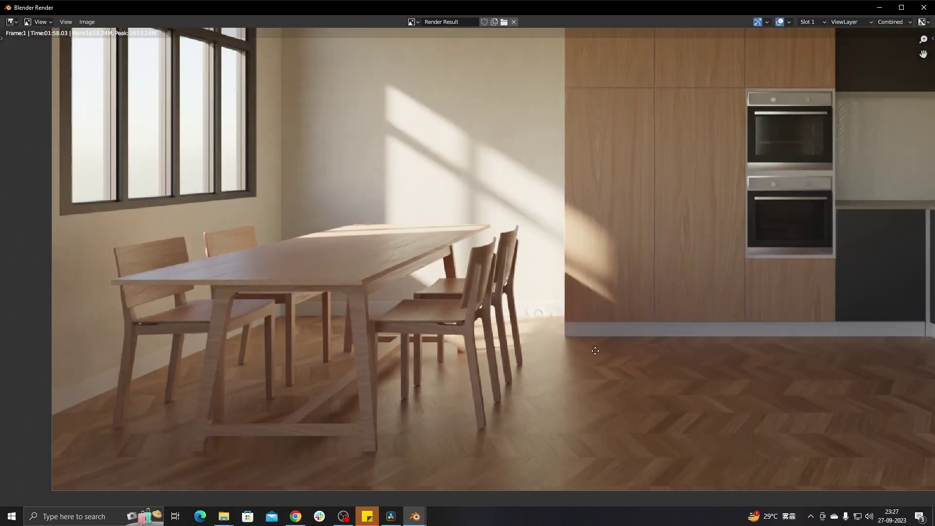
pyautogui.moveTo(780, 361); pyautogui.dragTo(292, 361, button='middle')
pyautogui.scroll(3, 577, 363)
pyautogui.scroll(-3, 577, 363)
pyautogui.moveTo(456, 246)
pyautogui.mouseDown(button='middle')
pyautogui.moveTo(374, 293)
pyautogui.moveTo(448, 316)
pyautogui.mouseUp(button='middle')
pyautogui.scroll(-3, 373, 289)
# Step: Save the render via Image > Save As as untitled.png, PNG 8-bit RGBA
pyautogui.click(87, 22)
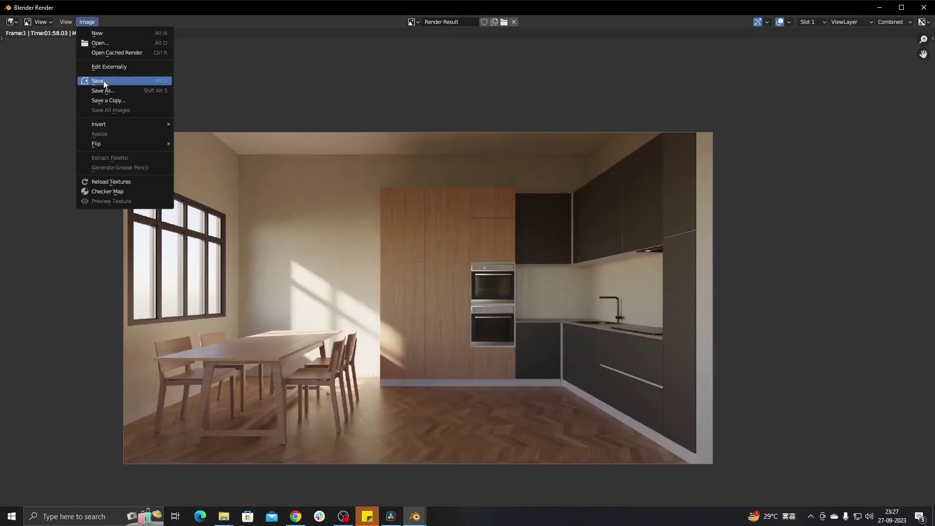
pyautogui.click(104, 80)
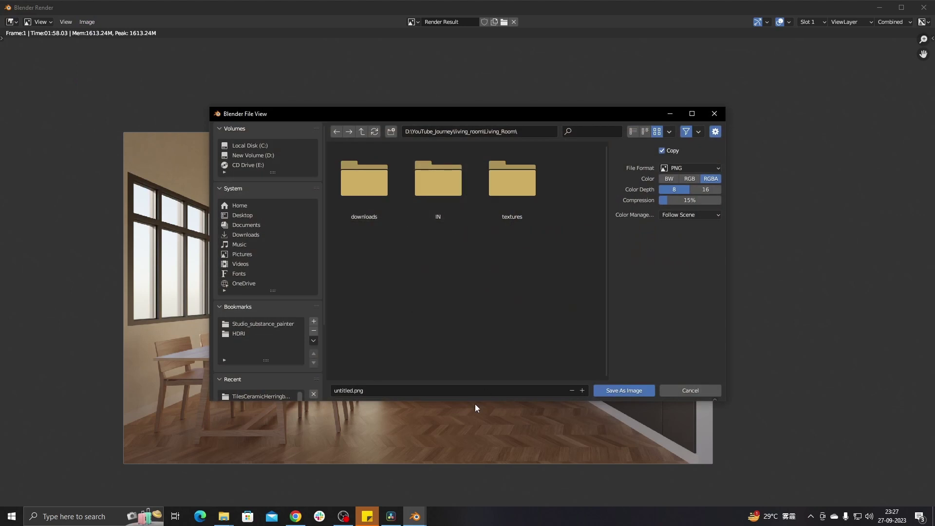
pyautogui.click(681, 169)
pyautogui.press('Escape')
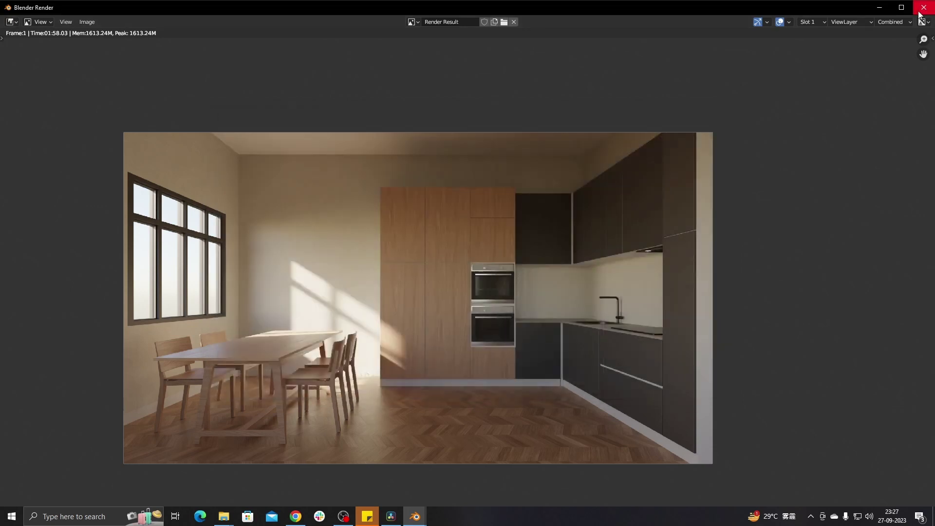